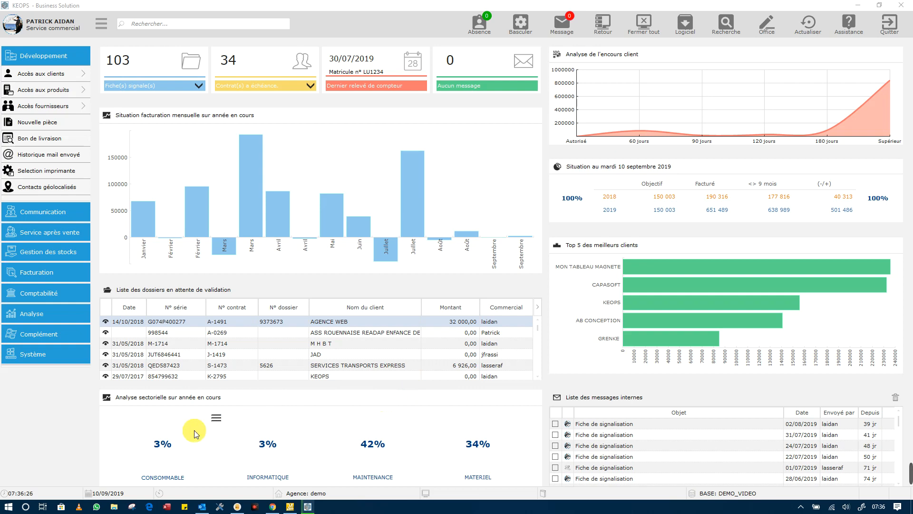
Open the DEMO agency's company information record from the system's list of agencies and subsidiaries
{"action": "left_click", "coordinate": [33, 359]}
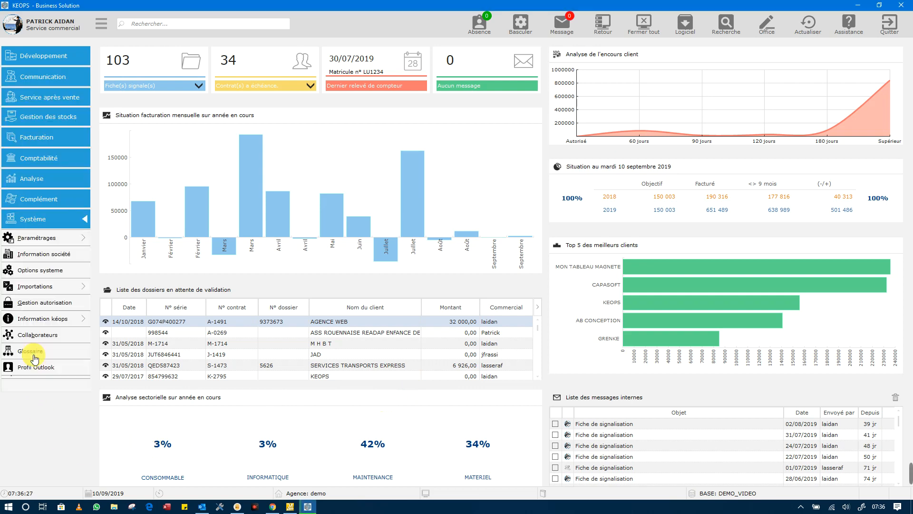
{"action": "left_click", "coordinate": [46, 256]}
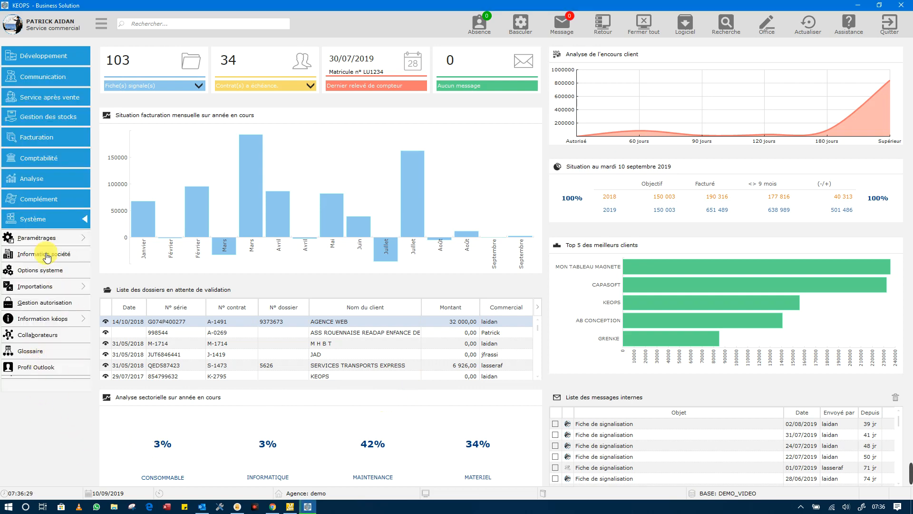
{"action": "double_click", "coordinate": [400, 194]}
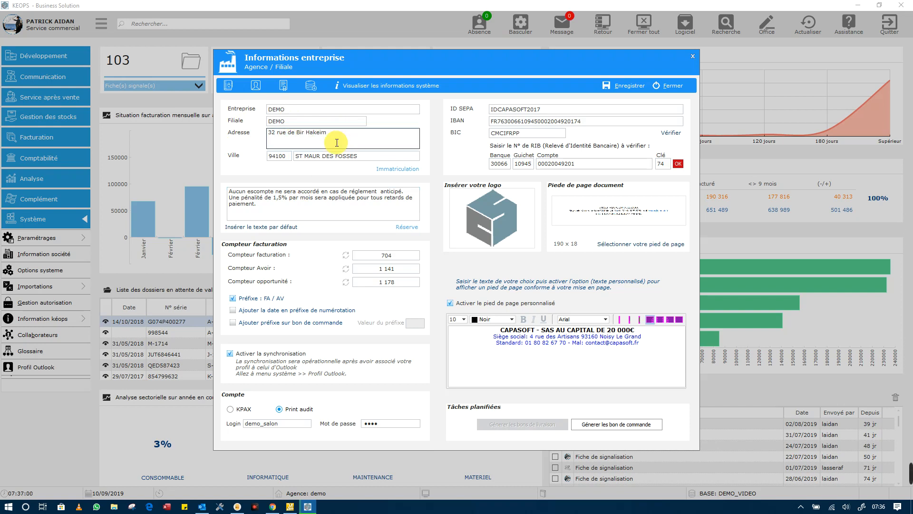
Display the company's registration details (Immatriculation) and review the registration number and telephone fields
{"action": "left_click", "coordinate": [398, 171]}
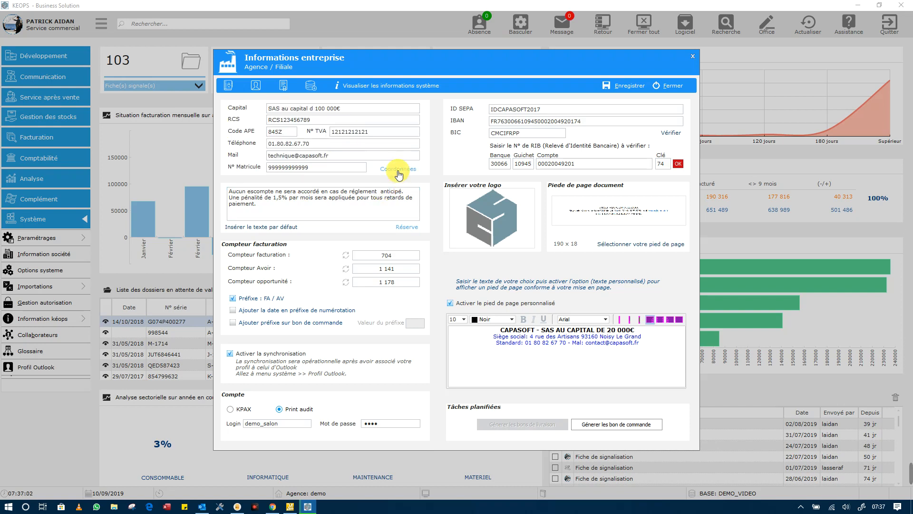
{"action": "left_click", "coordinate": [322, 166]}
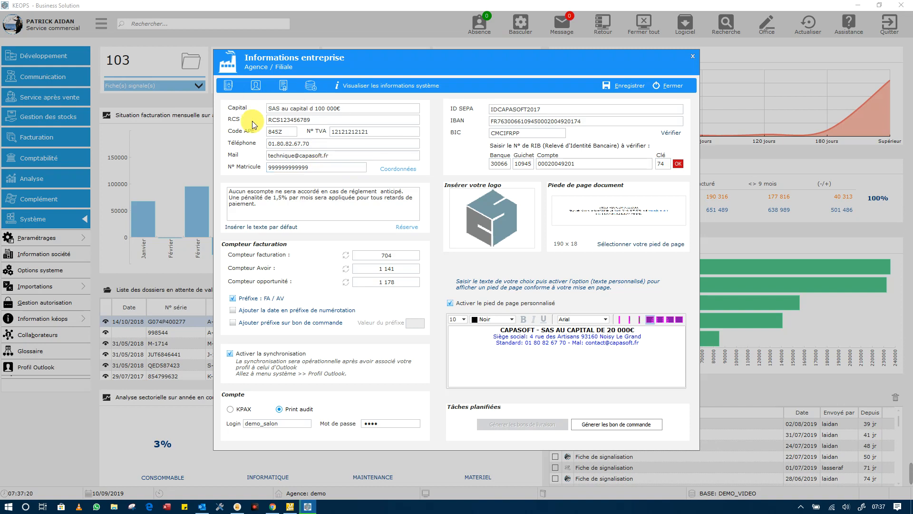
{"action": "left_click", "coordinate": [294, 143]}
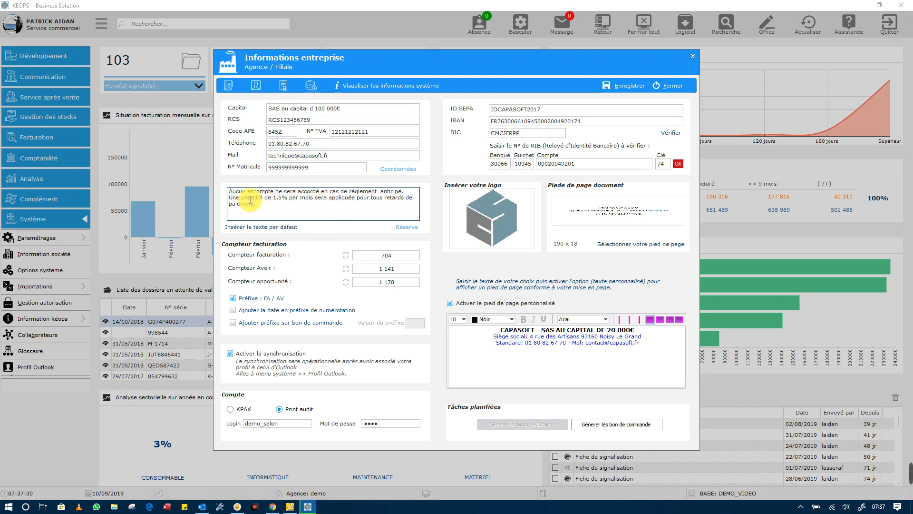
Clear the property reservation clause (Réserve), insert its default text, and return to the discount clause (Escompte)
{"action": "left_click", "coordinate": [404, 227]}
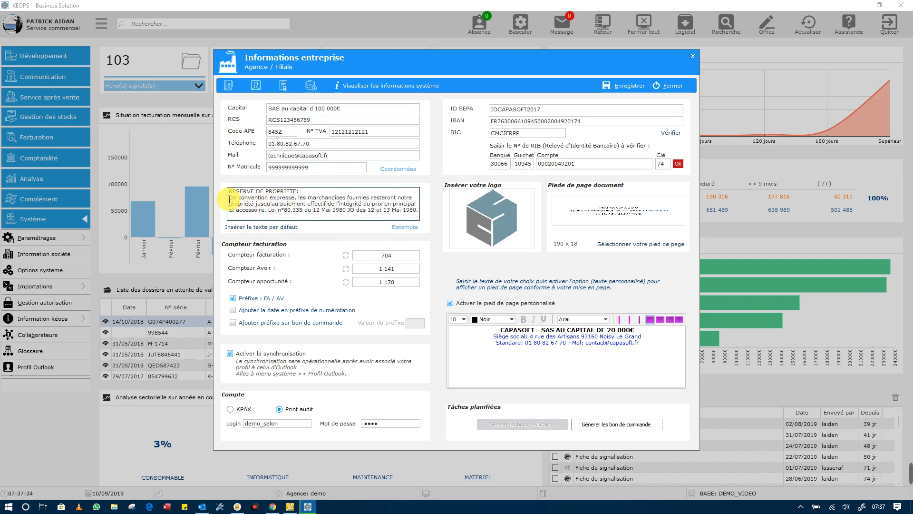
{"action": "left_click_drag", "start_coordinate": [360, 210], "coordinate": [228, 190]}
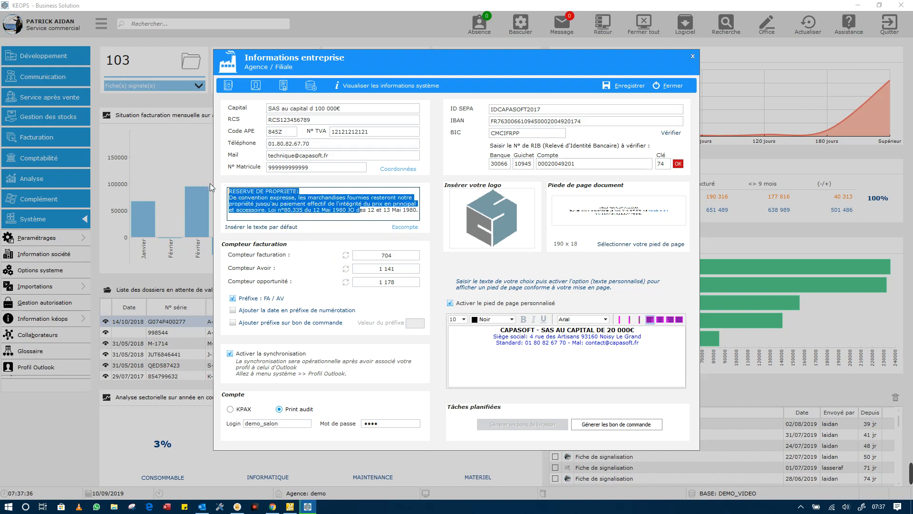
{"action": "key", "text": "BackSpace"}
{"action": "left_click_drag", "start_coordinate": [308, 198], "coordinate": [164, 179]}
{"action": "key", "text": "BackSpace"}
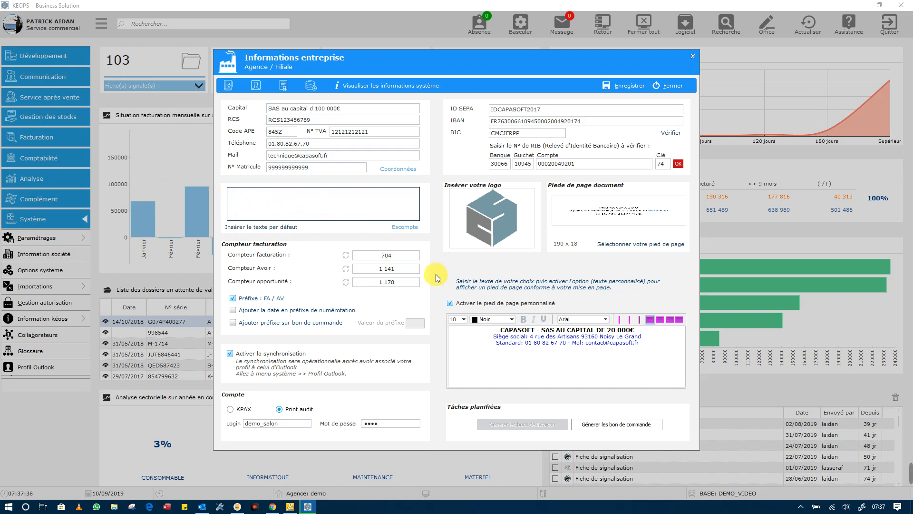
{"action": "left_click", "coordinate": [254, 231]}
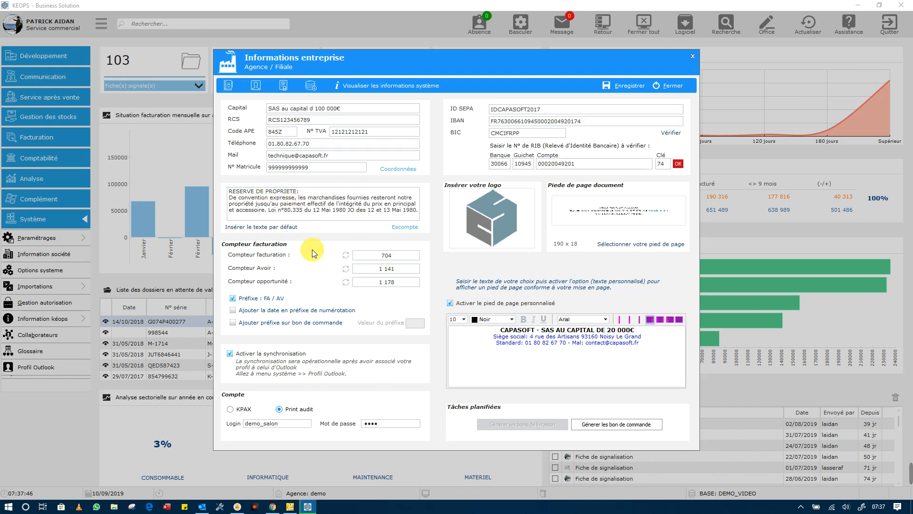
{"action": "left_click", "coordinate": [404, 227]}
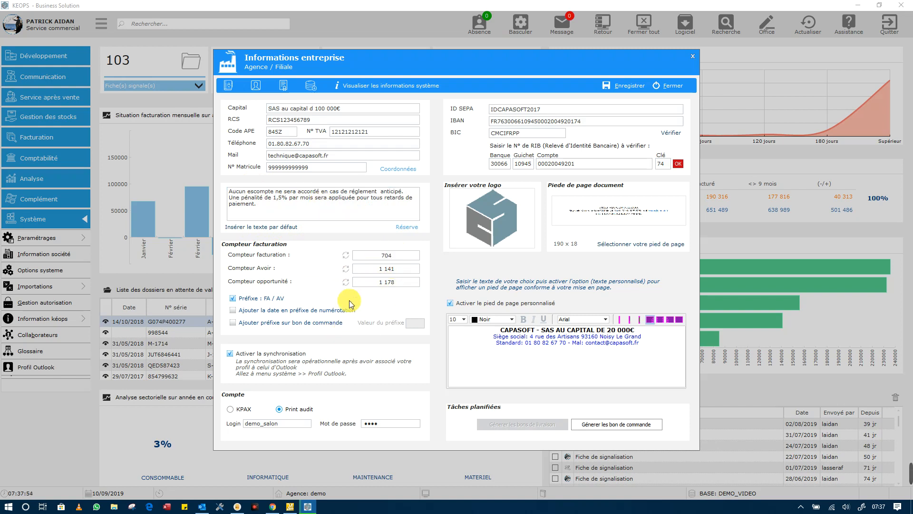
Review the billing counter fields for invoices and credit notes
{"action": "left_click", "coordinate": [386, 256]}
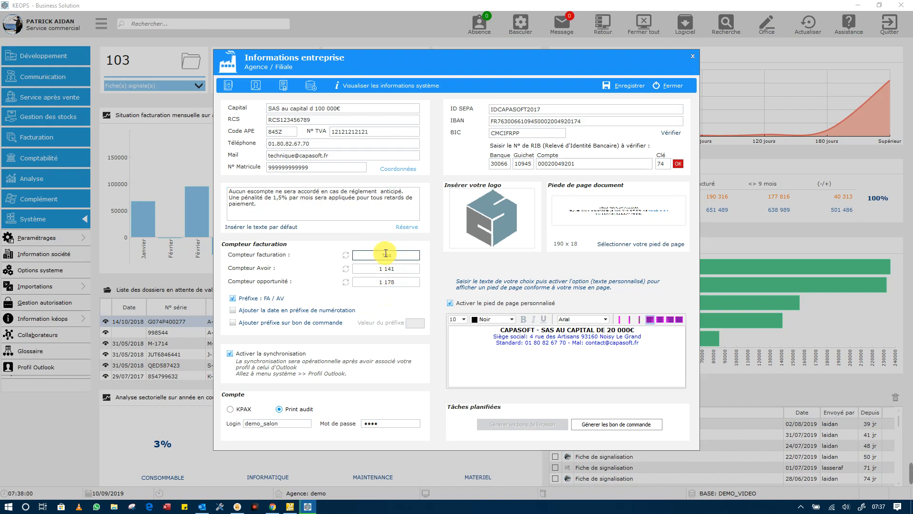
{"action": "left_click", "coordinate": [371, 269]}
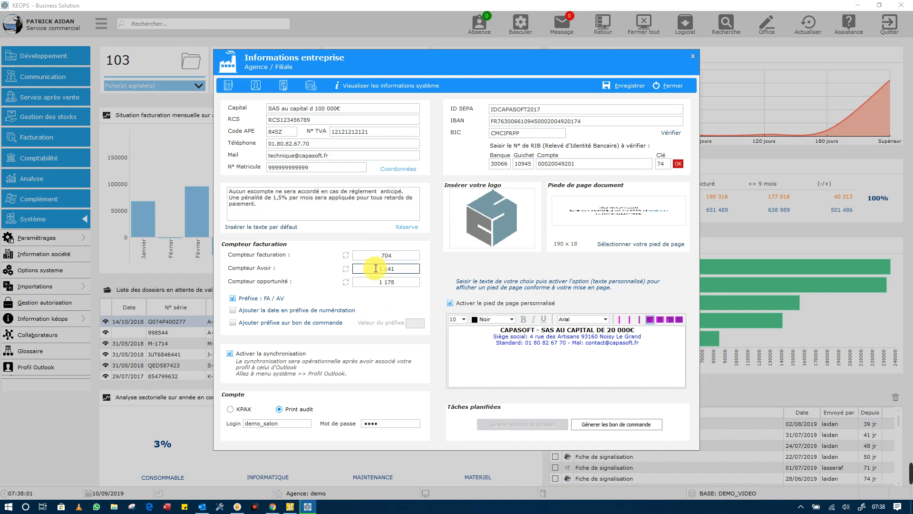
{"action": "left_click", "coordinate": [403, 255]}
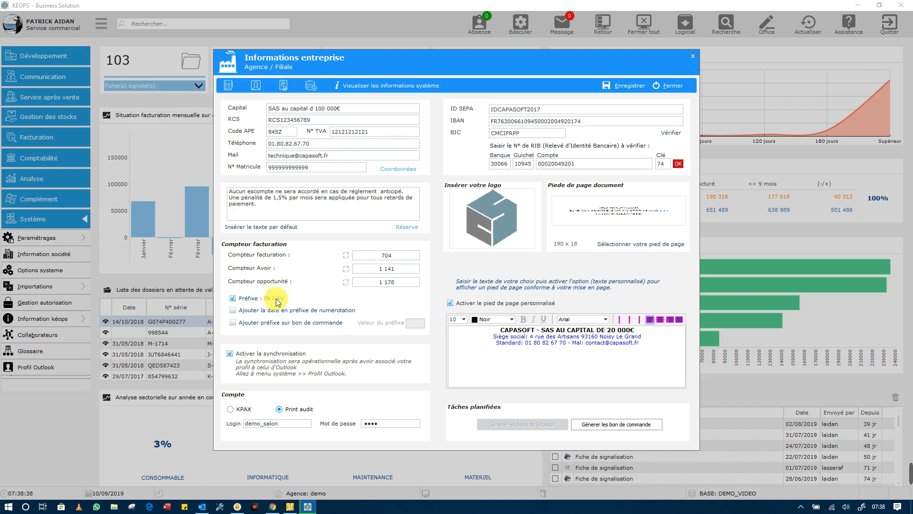
Disable the FA / AV prefix and switch the date prefix for numbering on and back off
{"action": "left_click", "coordinate": [233, 298]}
{"action": "left_click", "coordinate": [235, 310]}
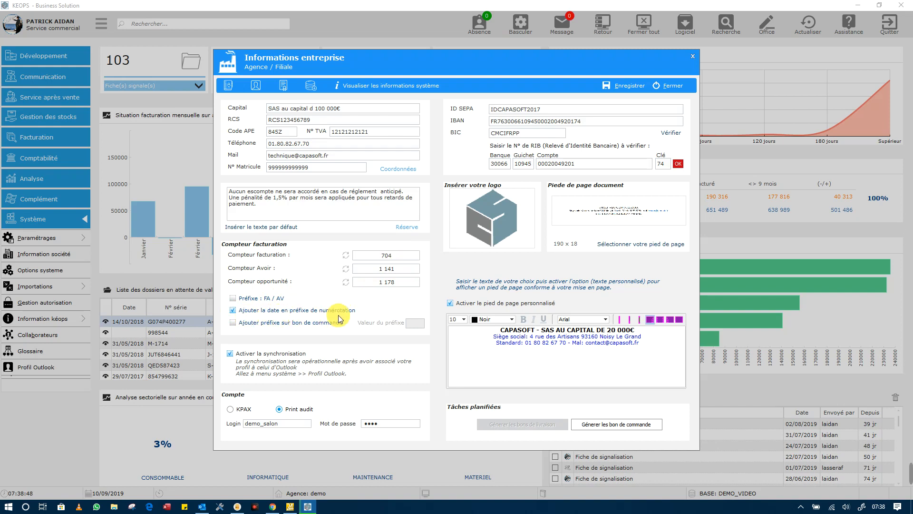
{"action": "left_click", "coordinate": [363, 256]}
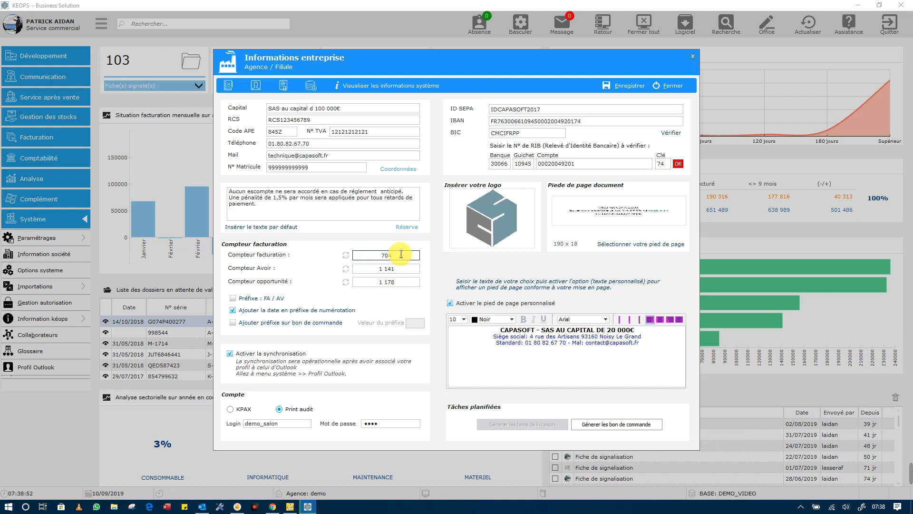
{"action": "left_click", "coordinate": [233, 299]}
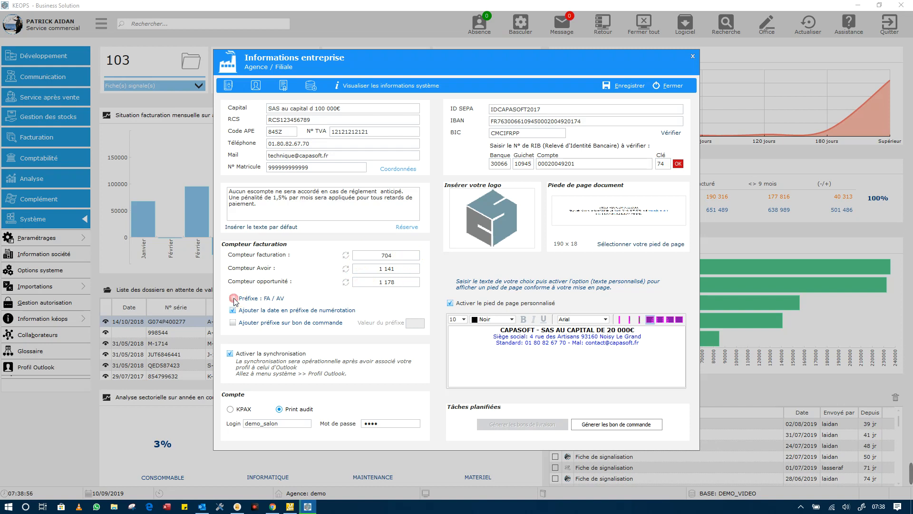
{"action": "left_click", "coordinate": [233, 310]}
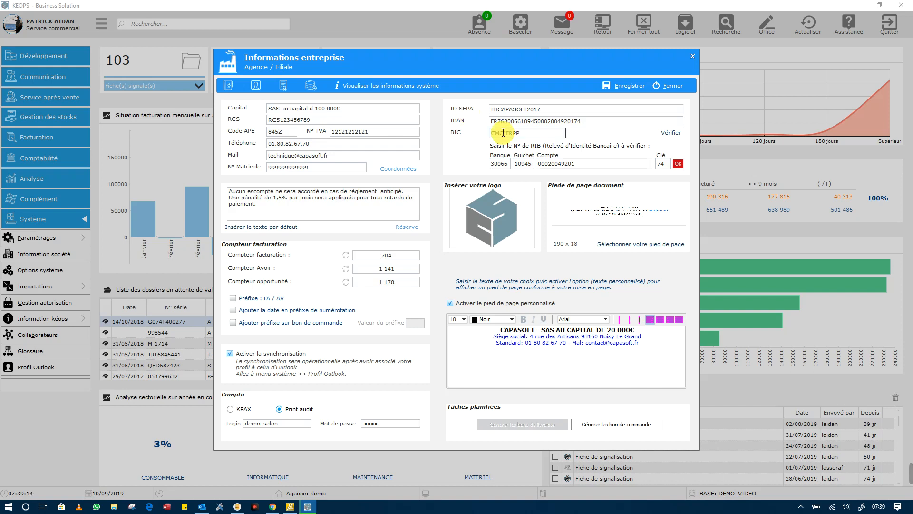
Review the company's SEPA ID and BIC fields in the banking details
{"action": "left_click", "coordinate": [546, 110]}
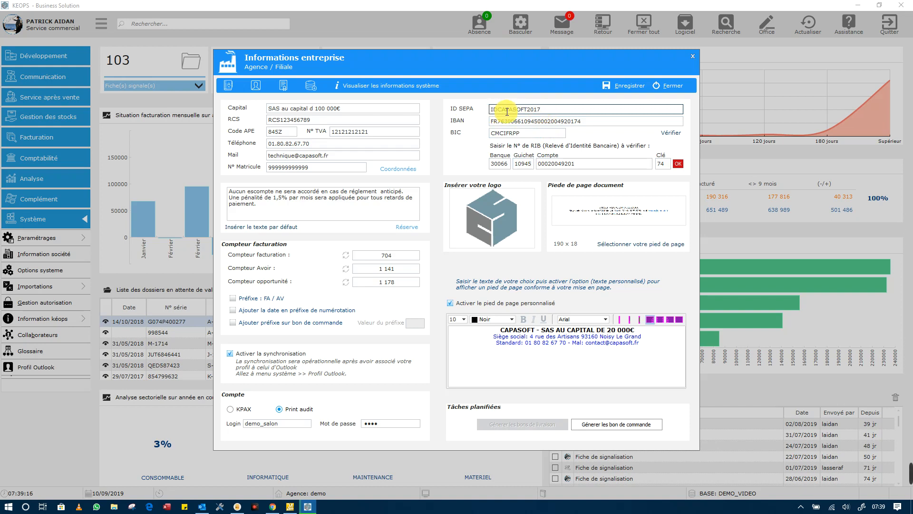
{"action": "left_click", "coordinate": [537, 134]}
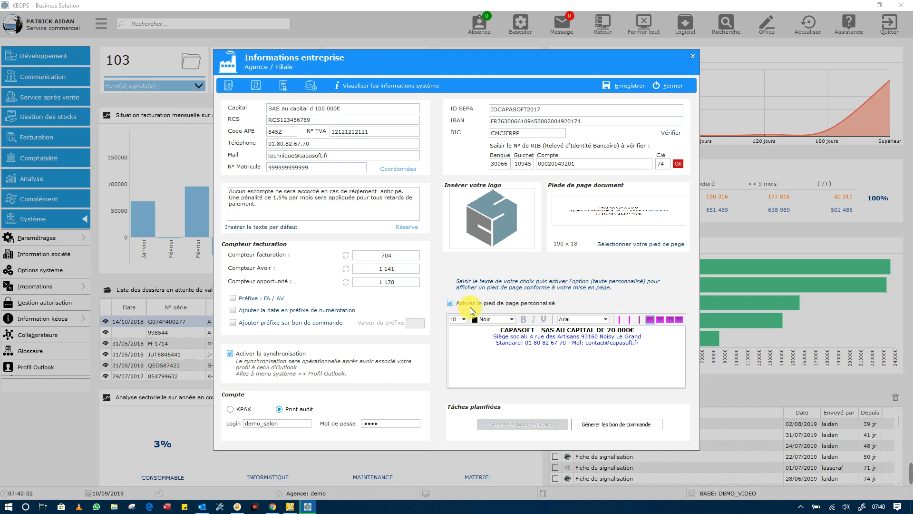
Switch the personalised page footer option off and back on, and select the footer's first line
{"action": "left_click", "coordinate": [450, 304]}
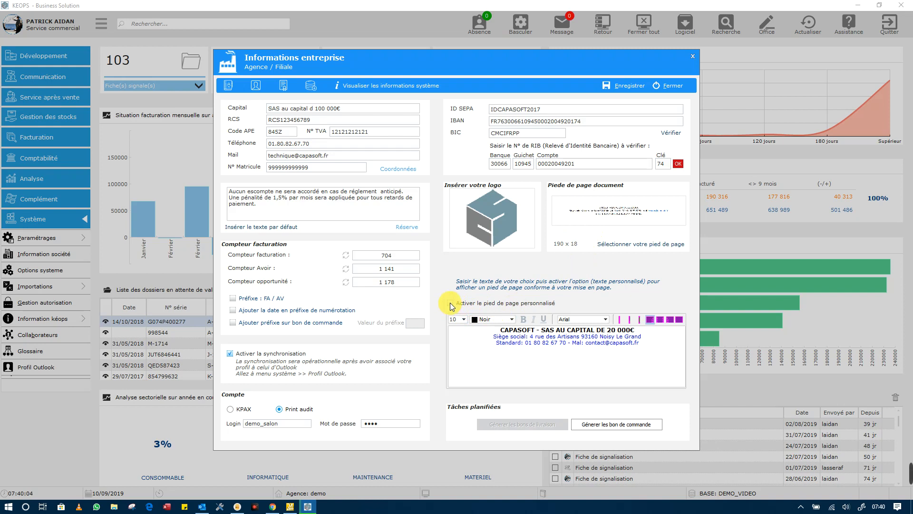
{"action": "left_click", "coordinate": [450, 304]}
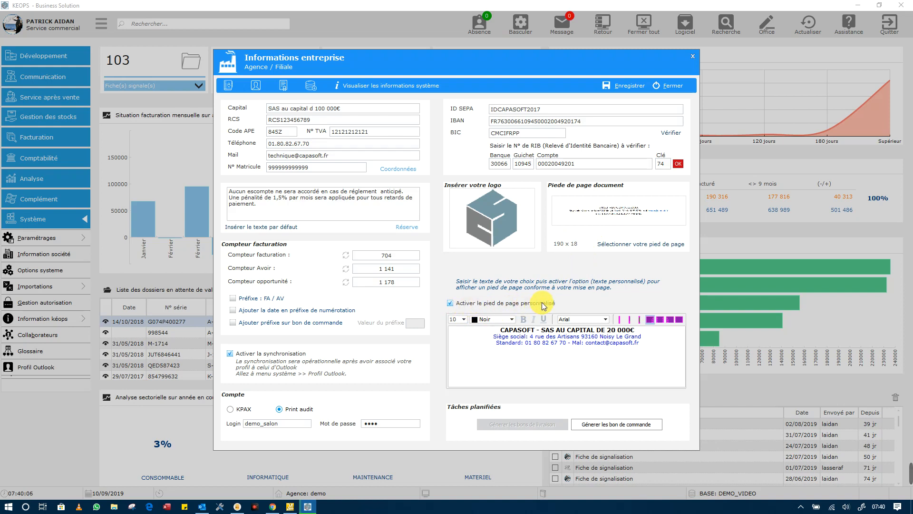
{"action": "triple_click", "coordinate": [489, 333]}
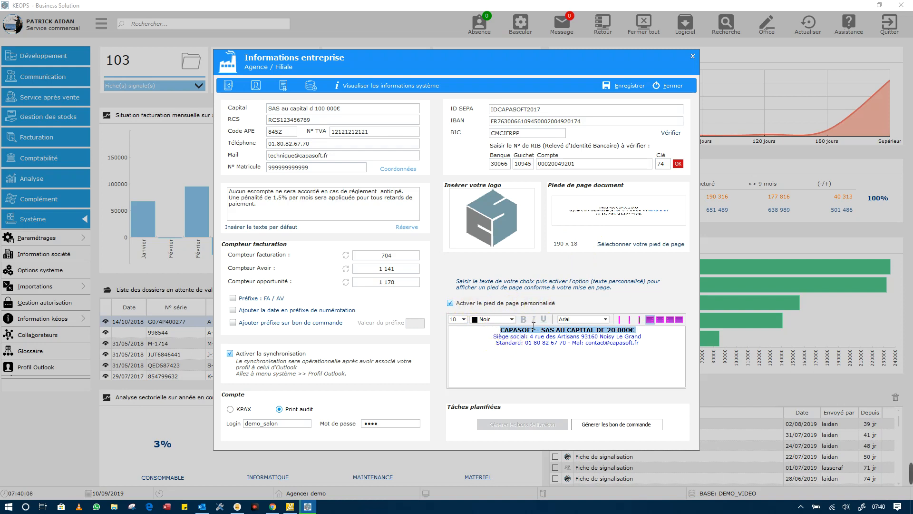
{"action": "left_click", "coordinate": [643, 361]}
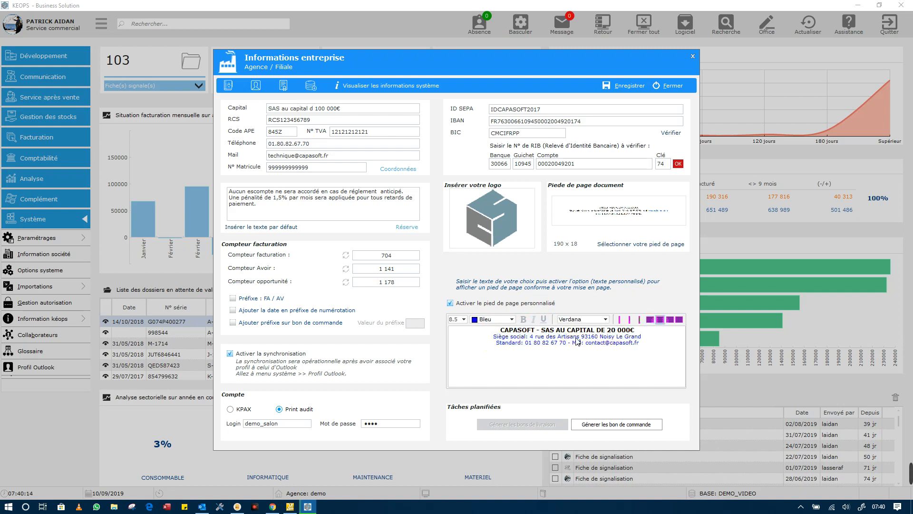
Colour the mail text in the personalised footer Magenta, and close the company information record and the agency list
{"action": "type", "text": "l"}
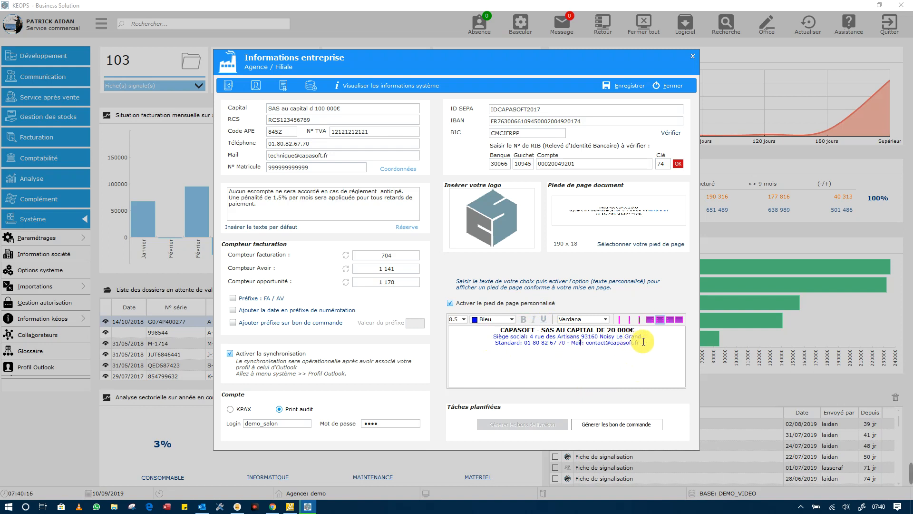
{"action": "left_click_drag", "start_coordinate": [642, 341], "coordinate": [571, 343]}
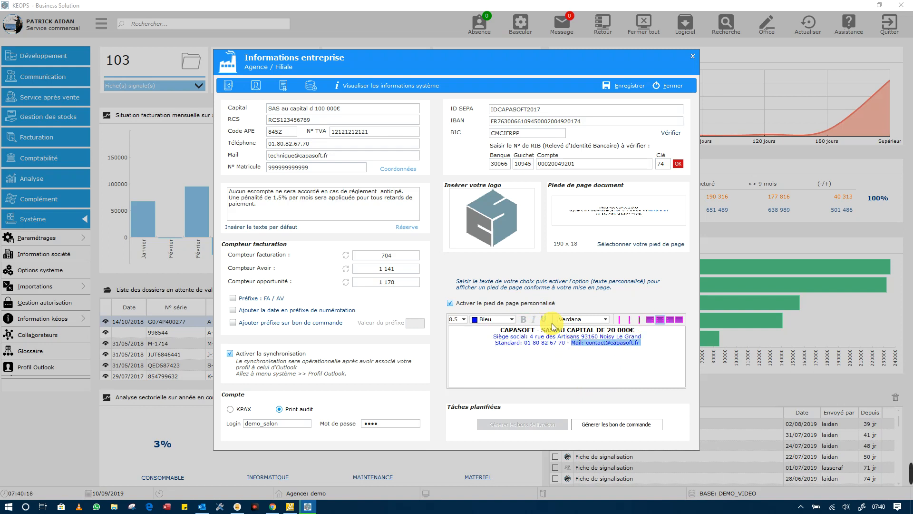
{"action": "left_click", "coordinate": [493, 319]}
{"action": "left_click", "coordinate": [488, 356]}
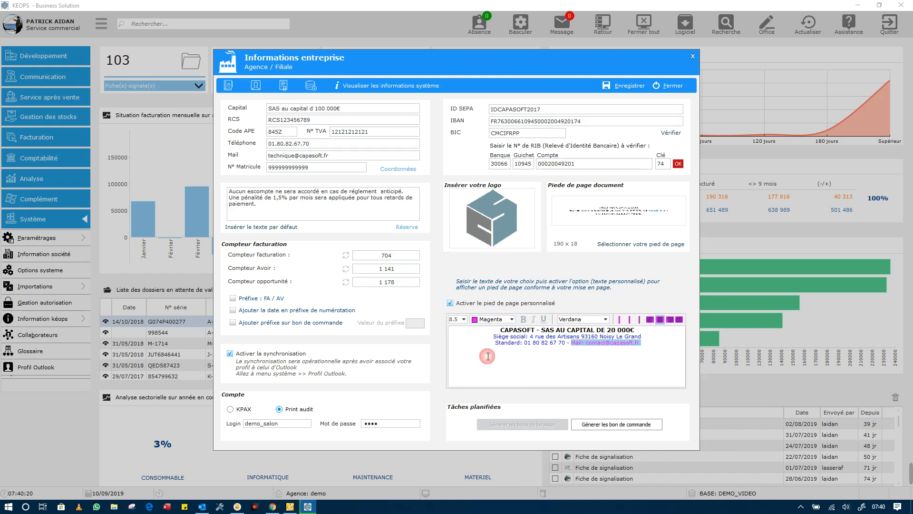
{"action": "left_click", "coordinate": [572, 360]}
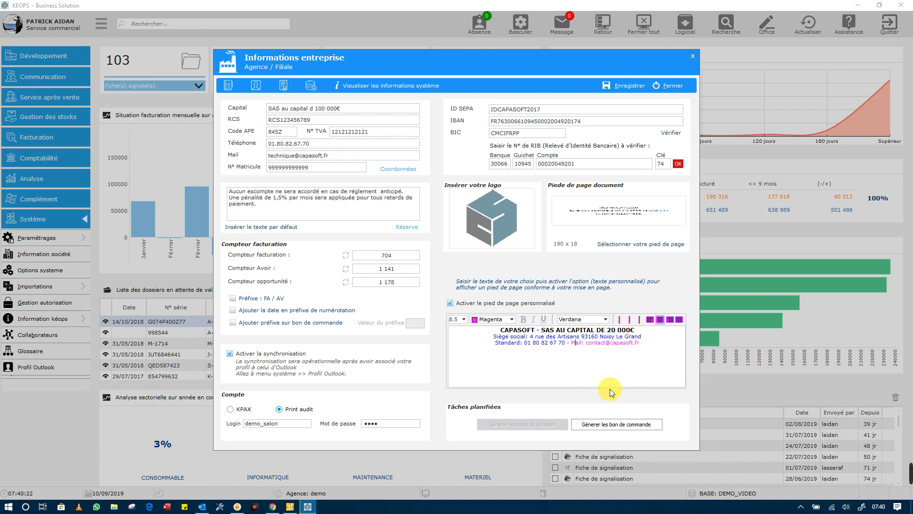
{"action": "left_click_drag", "start_coordinate": [481, 328], "coordinate": [647, 344]}
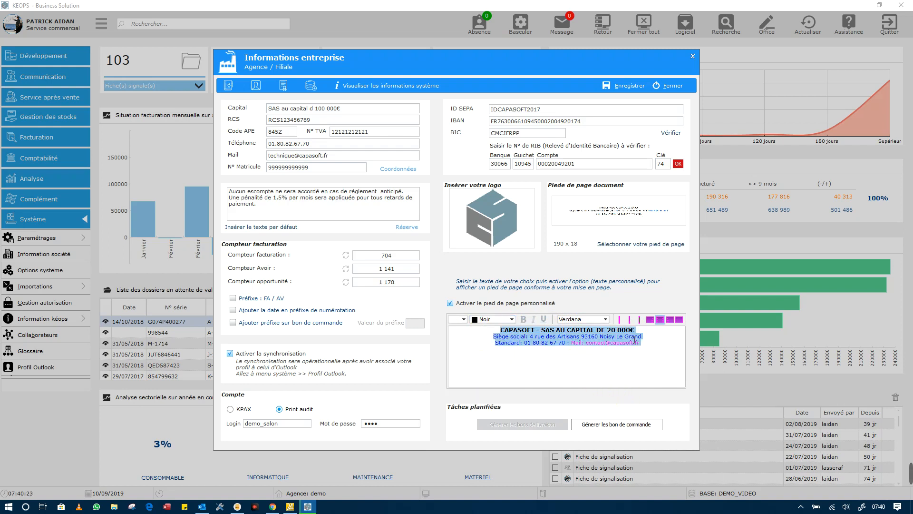
{"action": "left_click", "coordinate": [654, 355]}
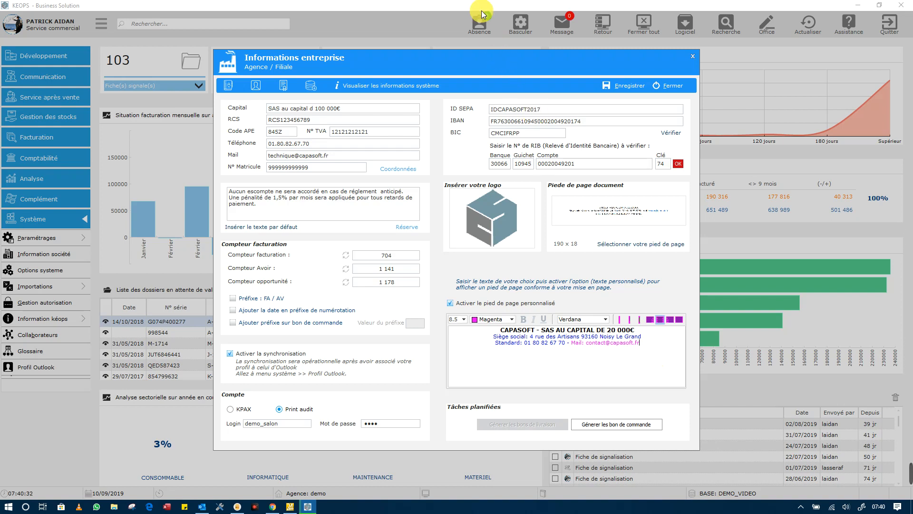
{"action": "left_click", "coordinate": [685, 87]}
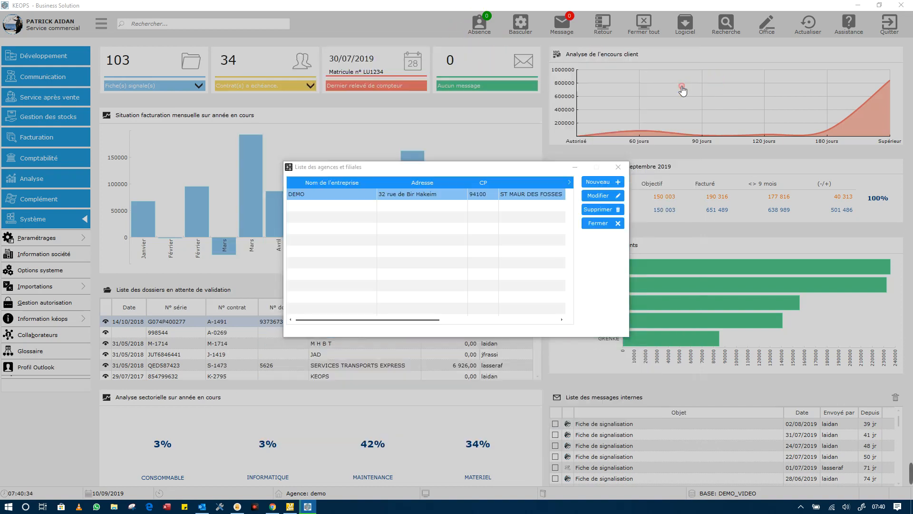
{"action": "left_click", "coordinate": [606, 224]}
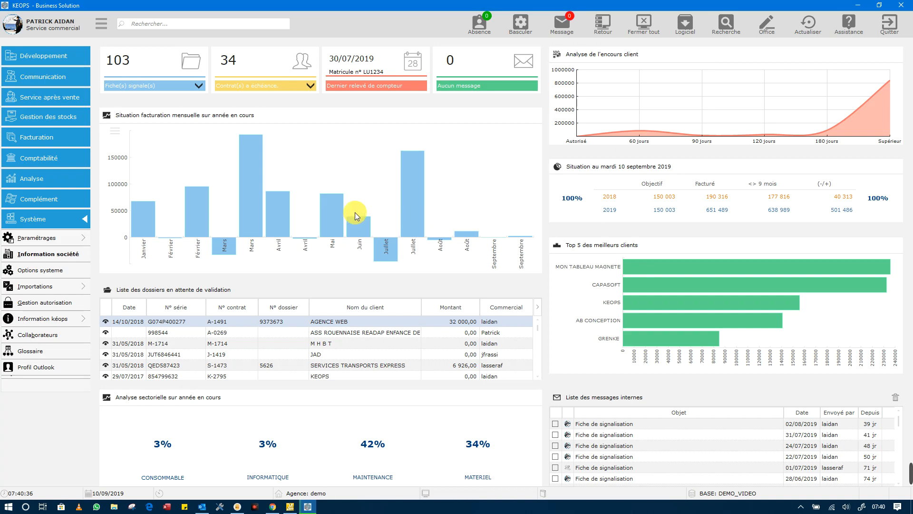
Open the system options and preview the first print template for the DEMO company
{"action": "left_click", "coordinate": [36, 275]}
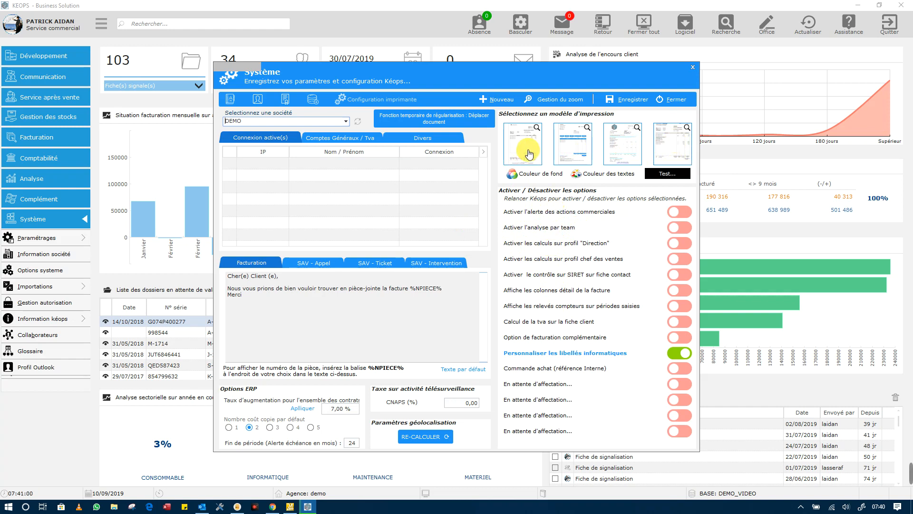
{"action": "left_click", "coordinate": [536, 127]}
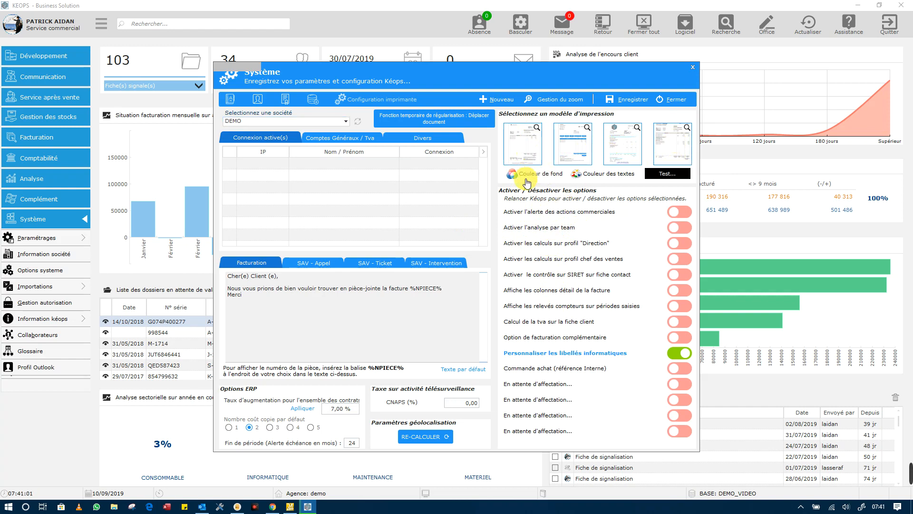
{"action": "left_click", "coordinate": [451, 278]}
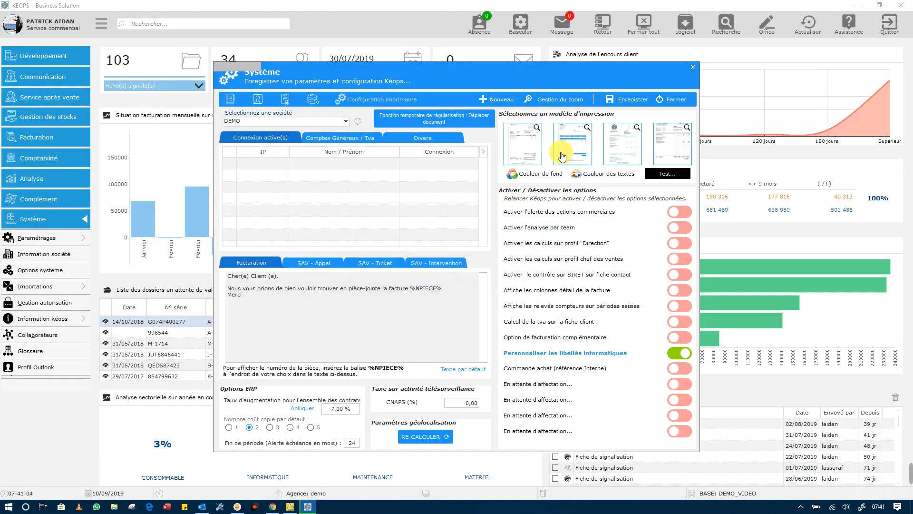
Try to preview the second print template for the DEMO company
{"action": "left_click", "coordinate": [587, 128]}
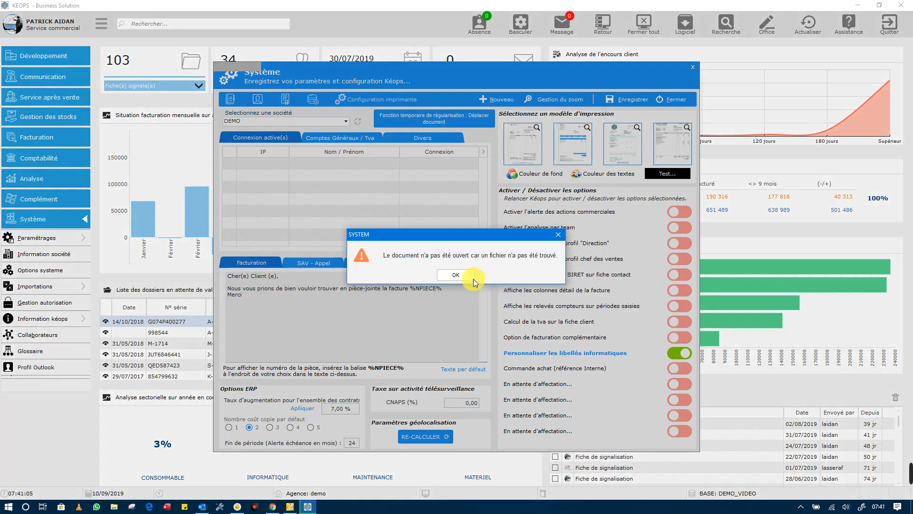
{"action": "left_click", "coordinate": [457, 279]}
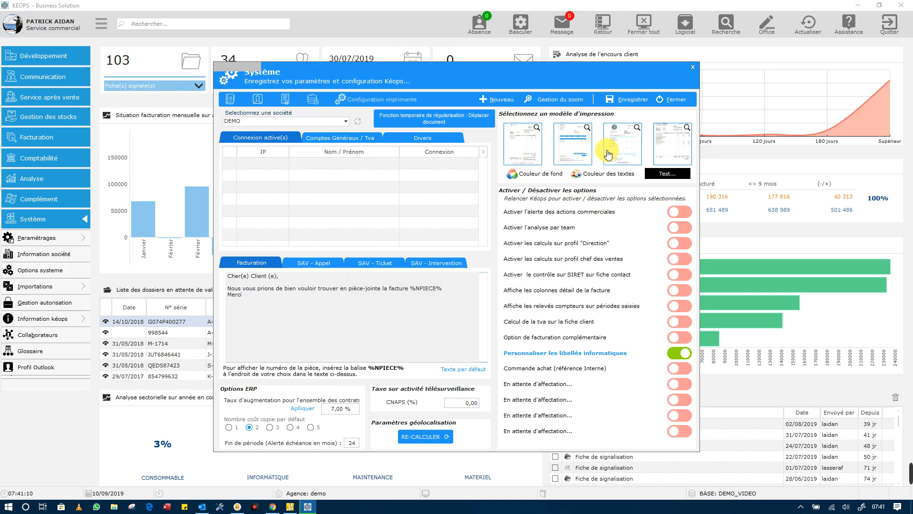
Set the print template's background colour to turquoise and confirm white (#FFFFFF) as its text colour
{"action": "left_click", "coordinate": [521, 180]}
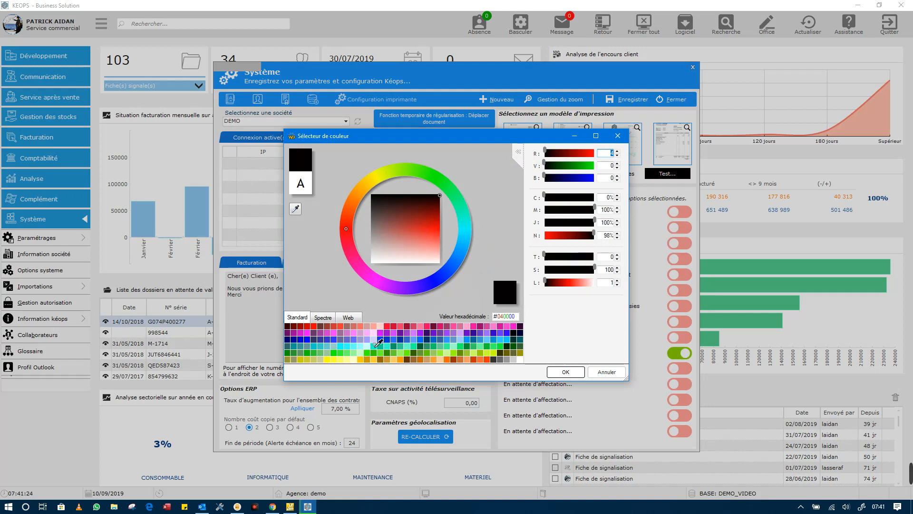
{"action": "left_click", "coordinate": [377, 343]}
{"action": "left_click", "coordinate": [566, 372]}
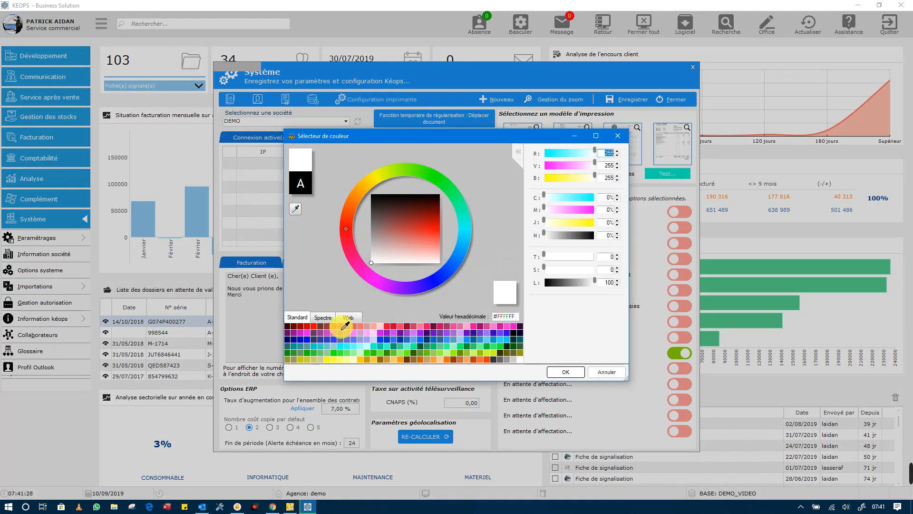
{"action": "left_click", "coordinate": [568, 372]}
Select the first print template for the DEMO company, save the system options and close them
{"action": "left_click", "coordinate": [522, 141]}
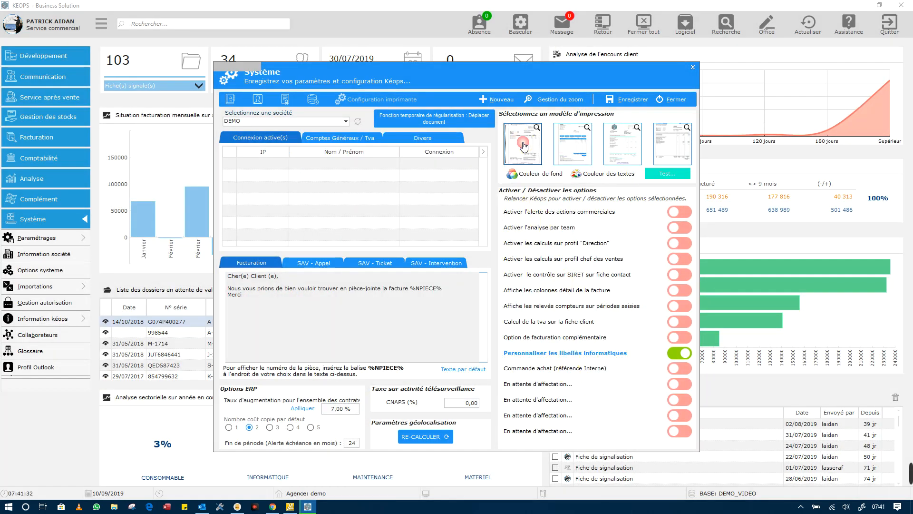
{"action": "left_click", "coordinate": [628, 99]}
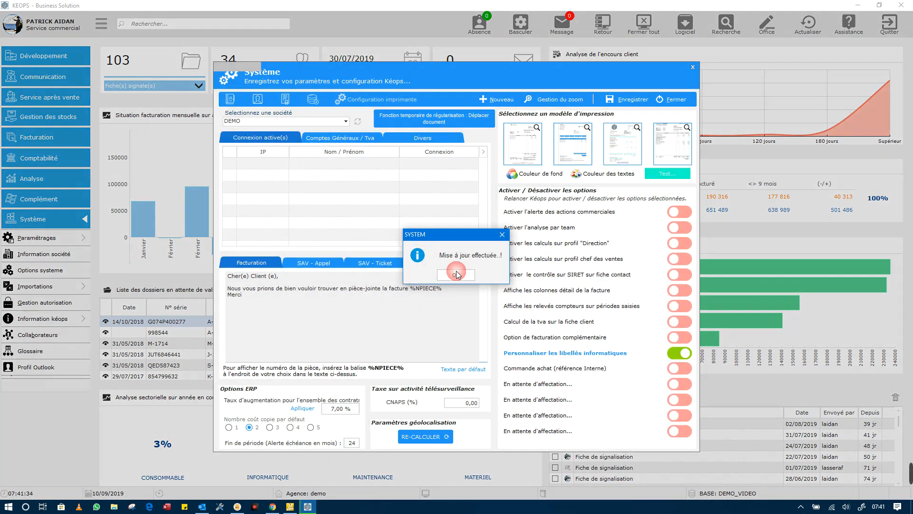
{"action": "left_click", "coordinate": [455, 275]}
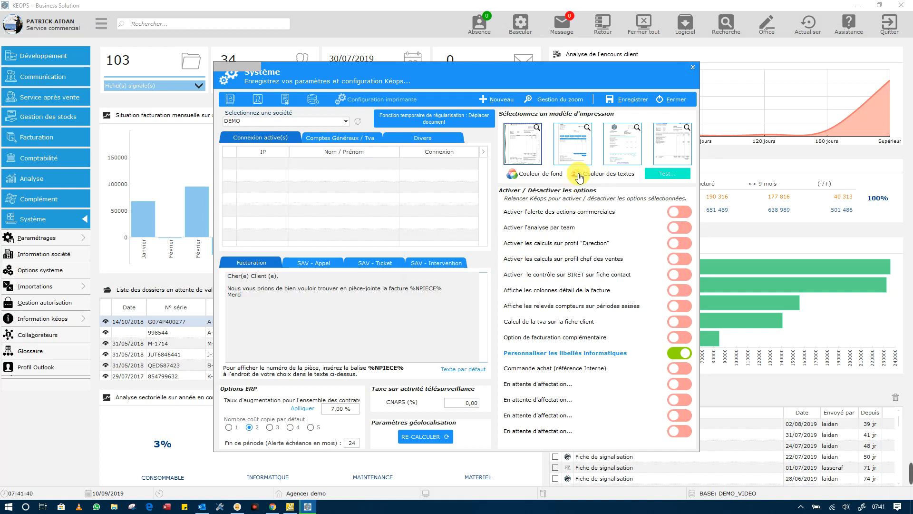
{"action": "left_click", "coordinate": [664, 100]}
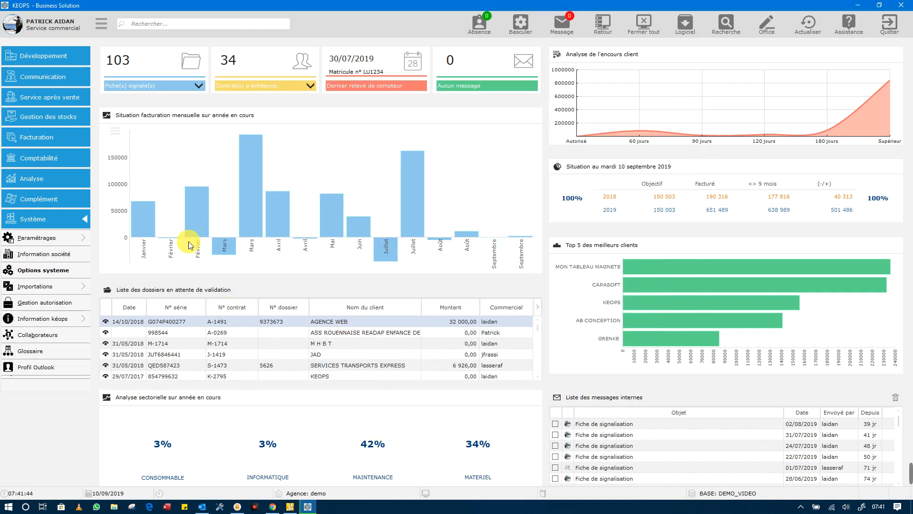
Reopen the system options, review the DEMO company's general accounts and VAT settings, and close them
{"action": "left_click", "coordinate": [69, 275]}
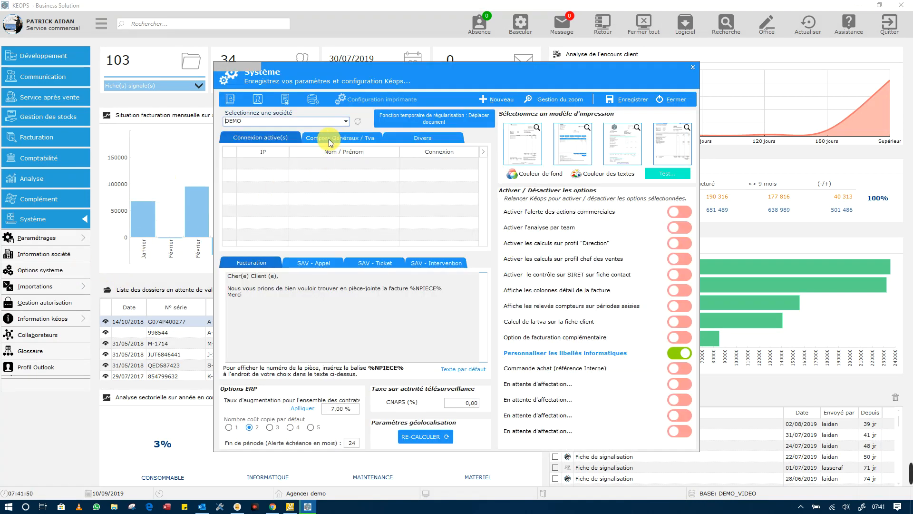
{"action": "left_click", "coordinate": [329, 141]}
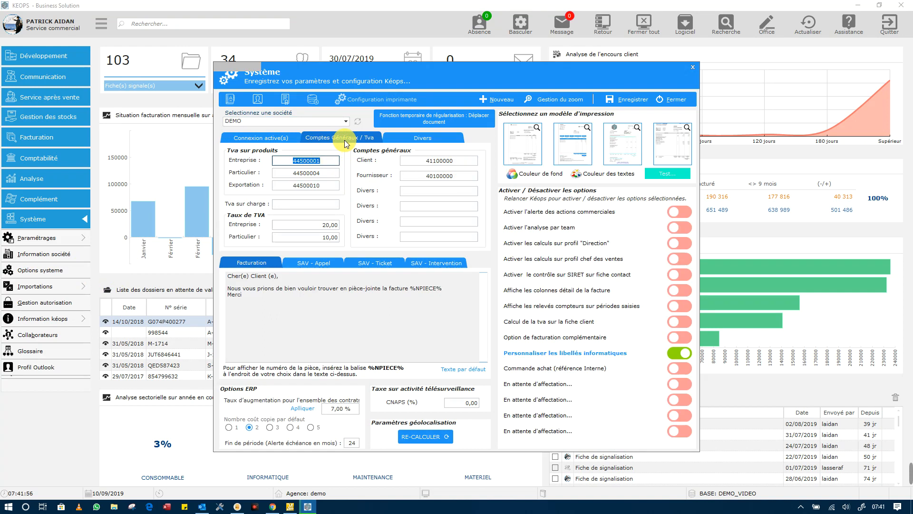
{"action": "left_click", "coordinate": [678, 104]}
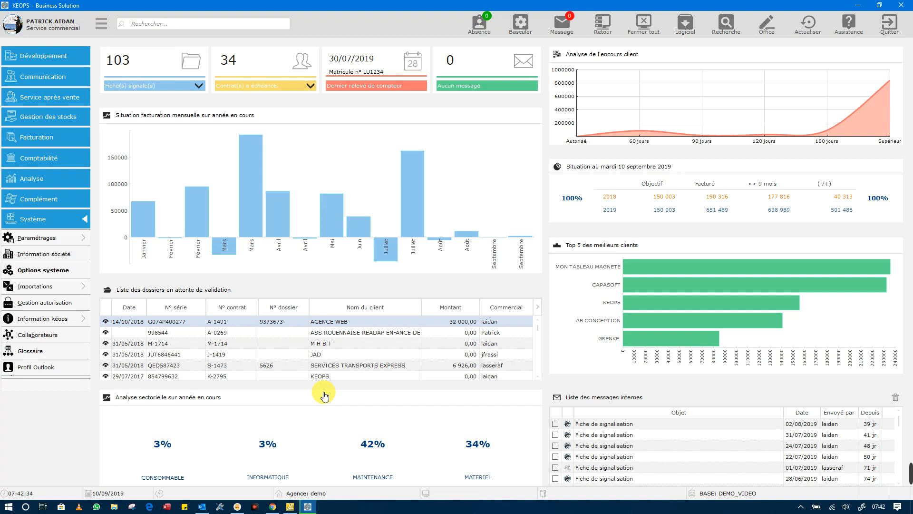
Open the chart of accounts from the billing settings and look through its entries
{"action": "left_click", "coordinate": [52, 140]}
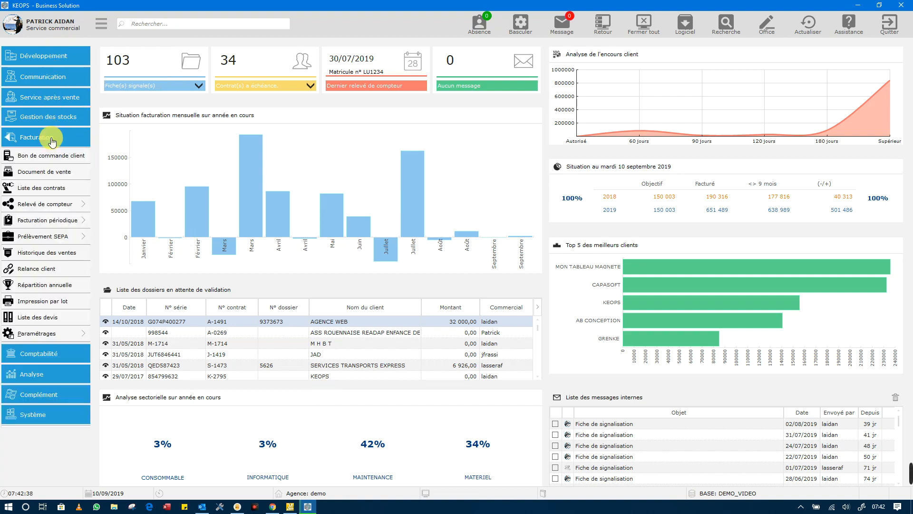
{"action": "left_click", "coordinate": [82, 333]}
{"action": "left_click", "coordinate": [109, 346]}
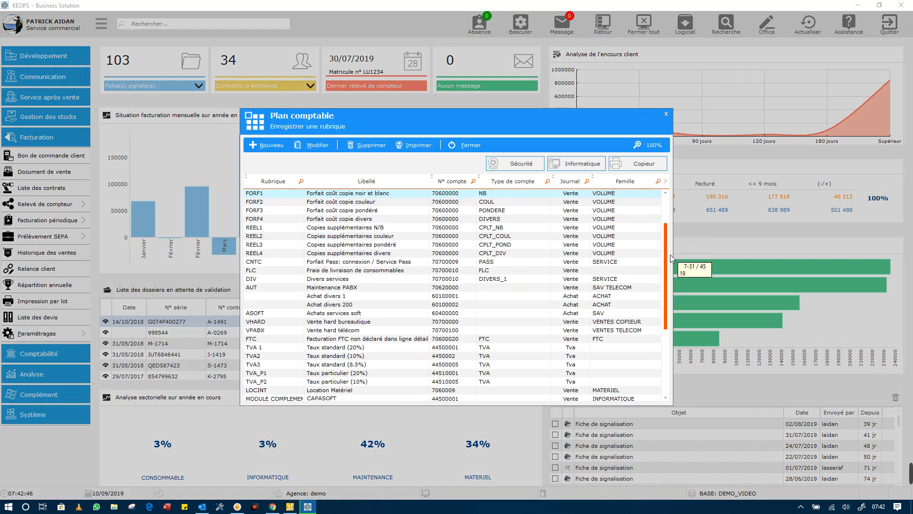
{"action": "left_click", "coordinate": [667, 218]}
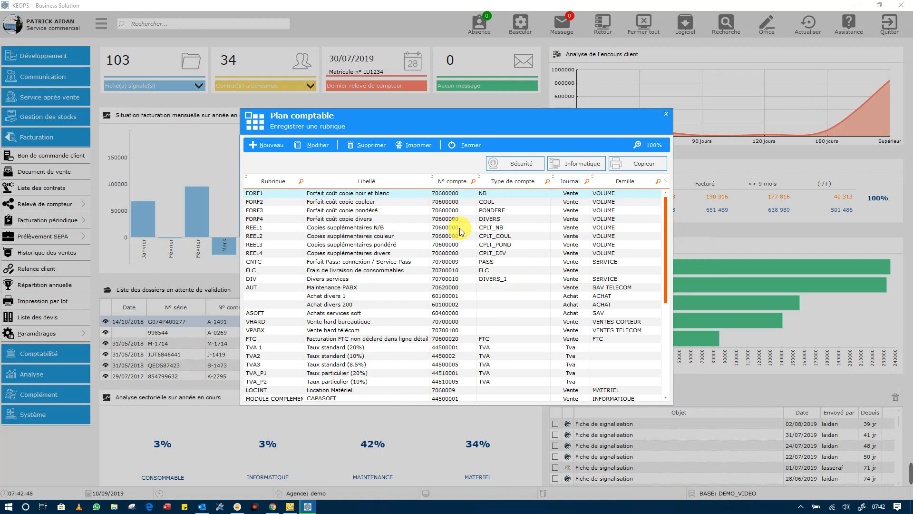
Open the REEL1 entry for modification and review its code, label and account number fields
{"action": "left_click", "coordinate": [341, 227]}
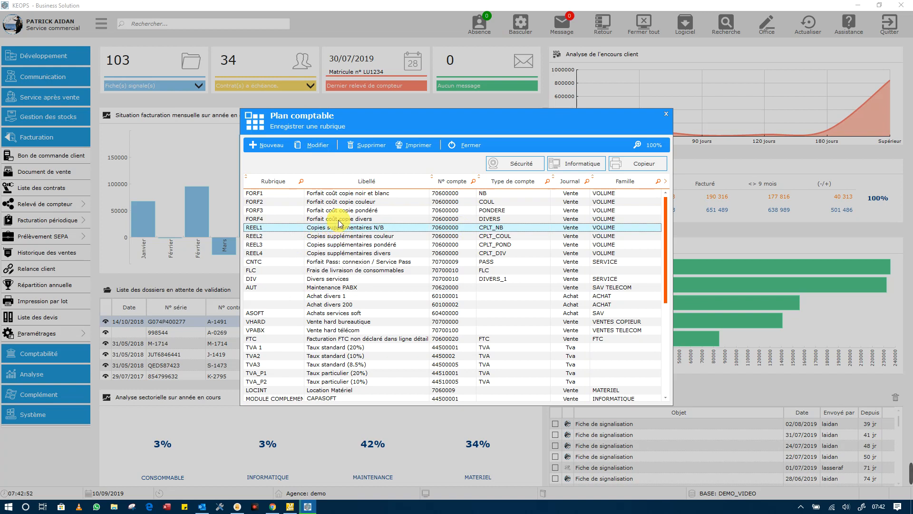
{"action": "left_click", "coordinate": [316, 145]}
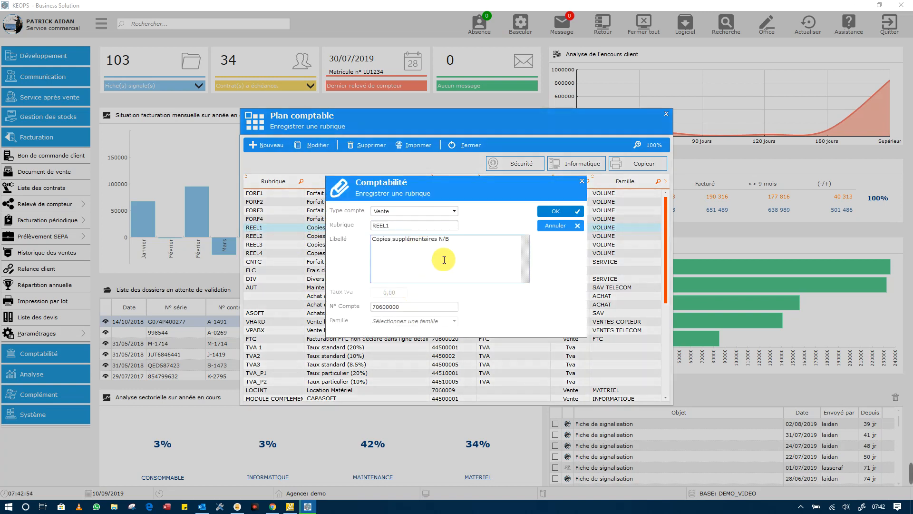
{"action": "left_click", "coordinate": [460, 249]}
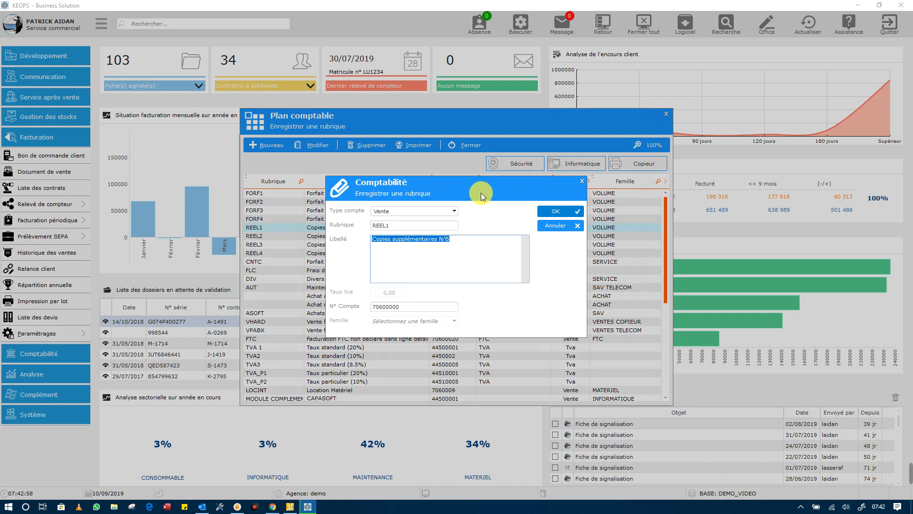
{"action": "left_click_drag", "start_coordinate": [481, 192], "coordinate": [502, 165]}
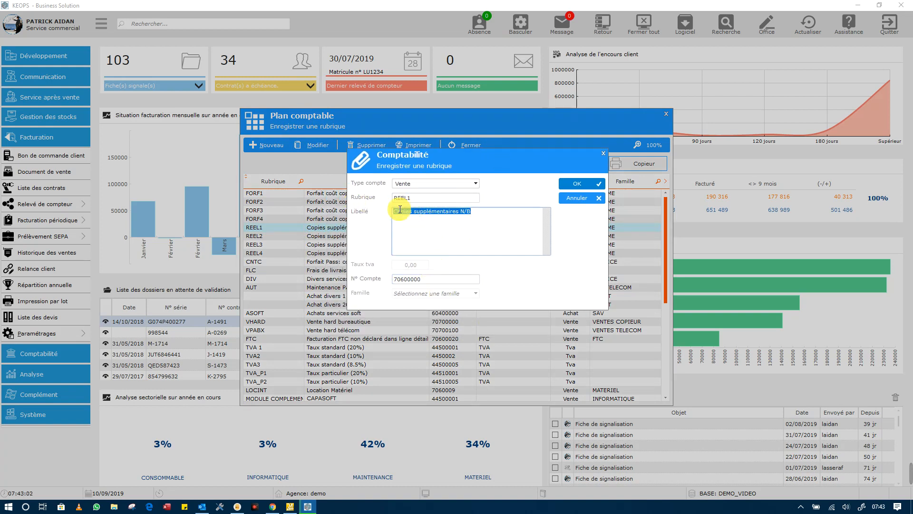
{"action": "left_click", "coordinate": [420, 196]}
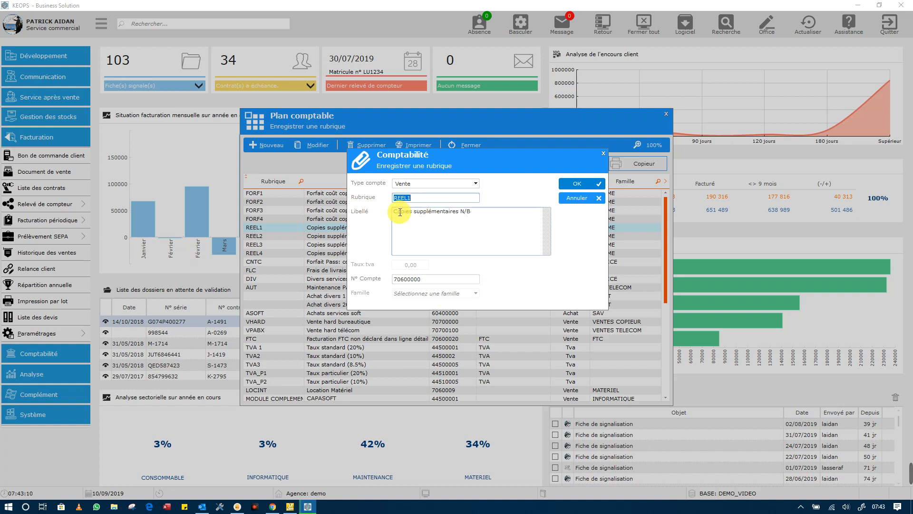
{"action": "left_click", "coordinate": [491, 214]}
{"action": "left_click", "coordinate": [498, 213]}
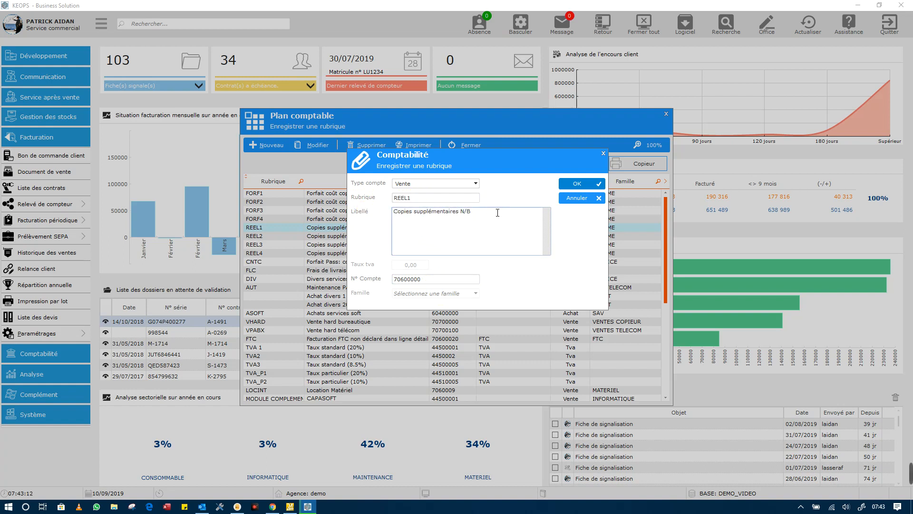
{"action": "left_click", "coordinate": [428, 278]}
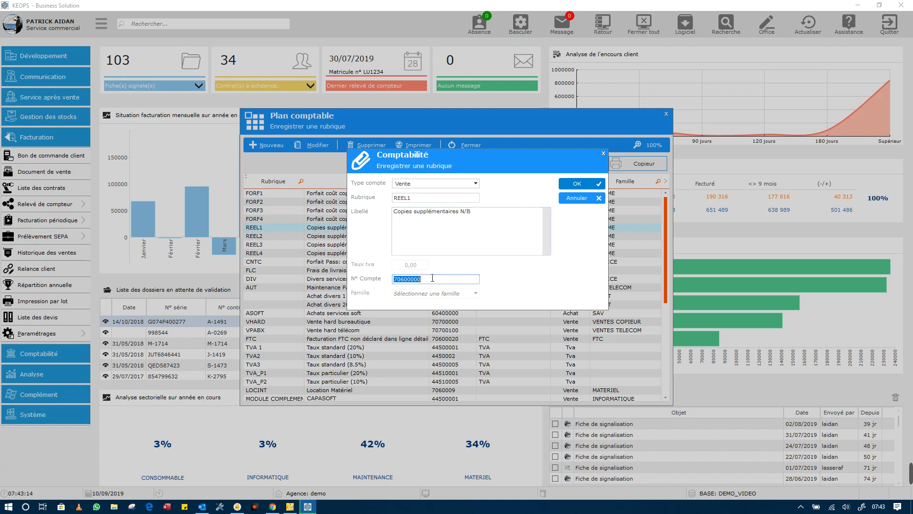
Check the label and available account types of the REEL1 entry, and cancel without changing it
{"action": "left_click", "coordinate": [487, 209]}
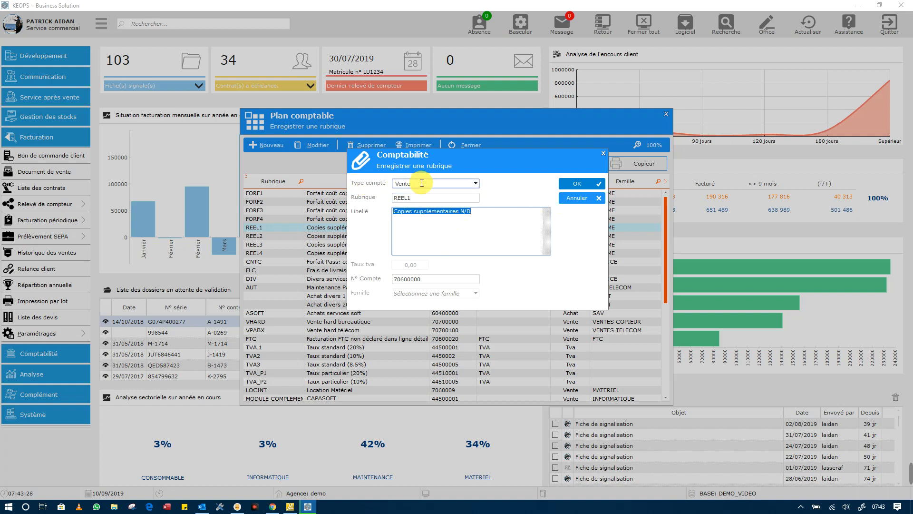
{"action": "left_click", "coordinate": [473, 183]}
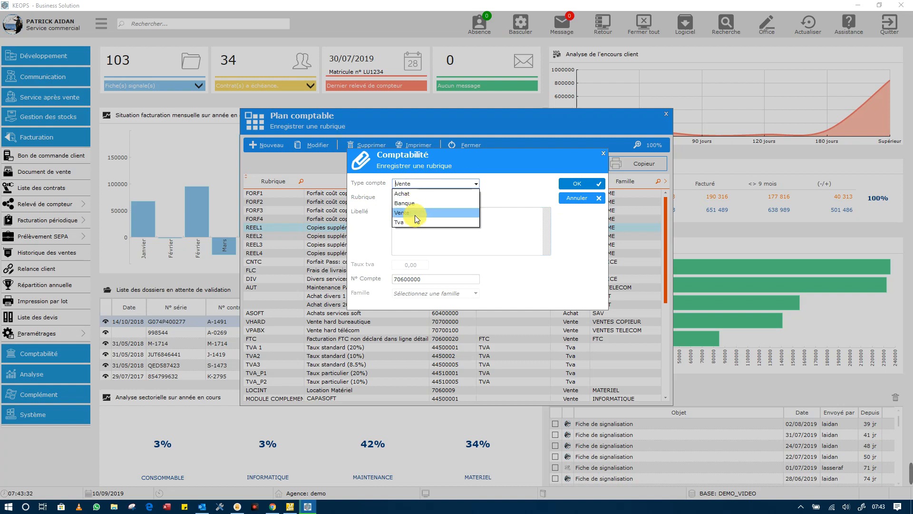
{"action": "left_click", "coordinate": [501, 193]}
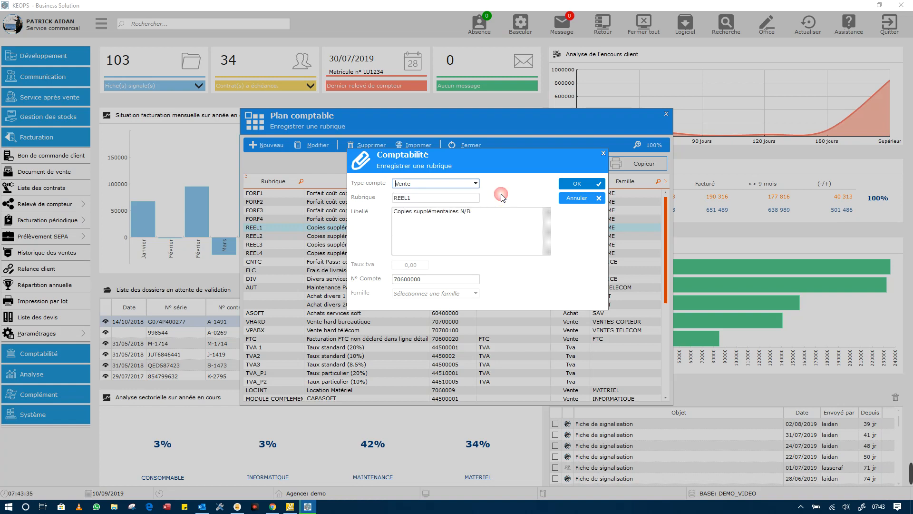
{"action": "left_click", "coordinate": [585, 198]}
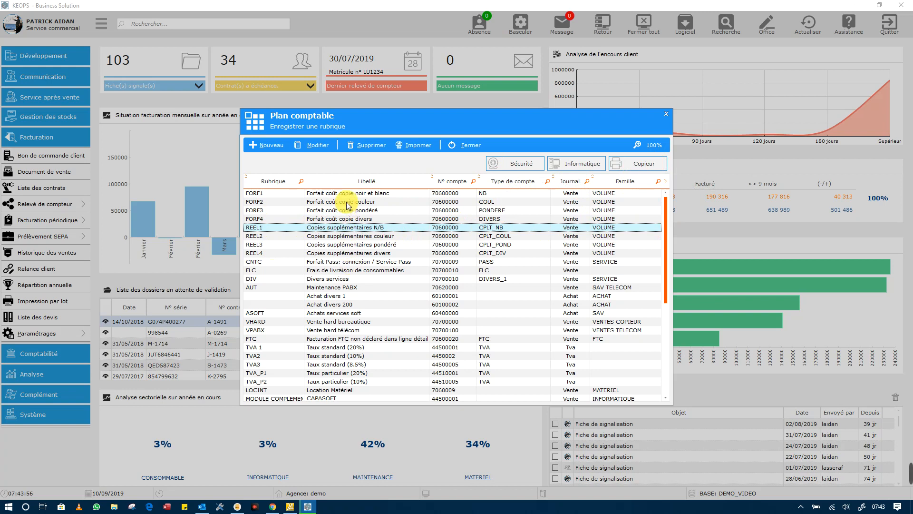
Request adding the predefined copier billing headings, decline the addition, and close the chart of accounts
{"action": "left_click", "coordinate": [638, 163]}
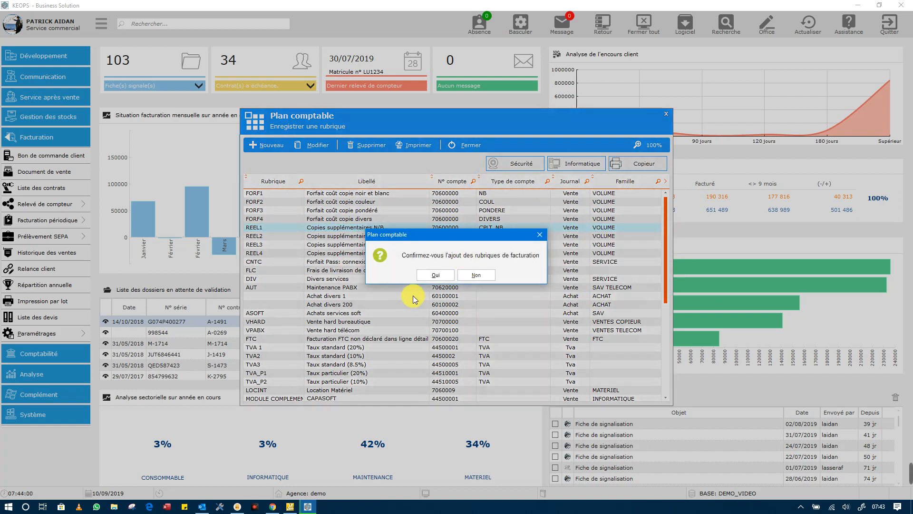
{"action": "left_click", "coordinate": [480, 274]}
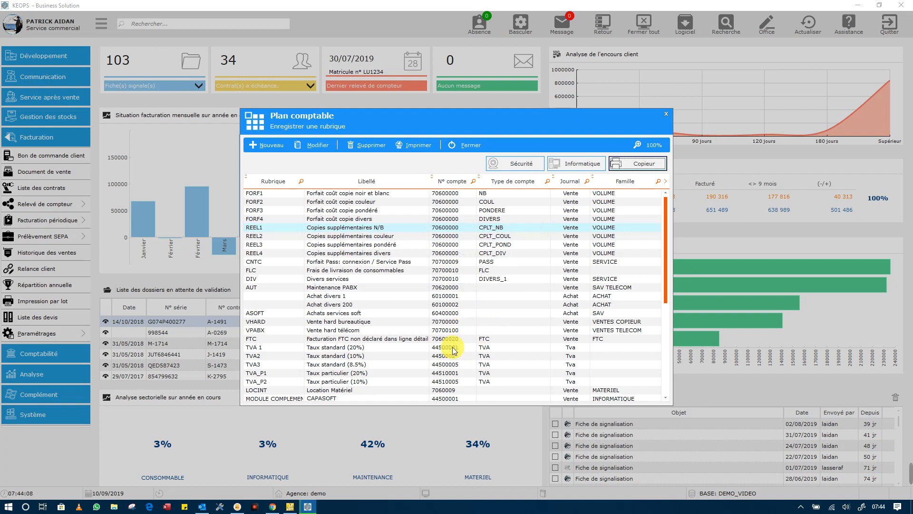
{"action": "left_click", "coordinate": [462, 147]}
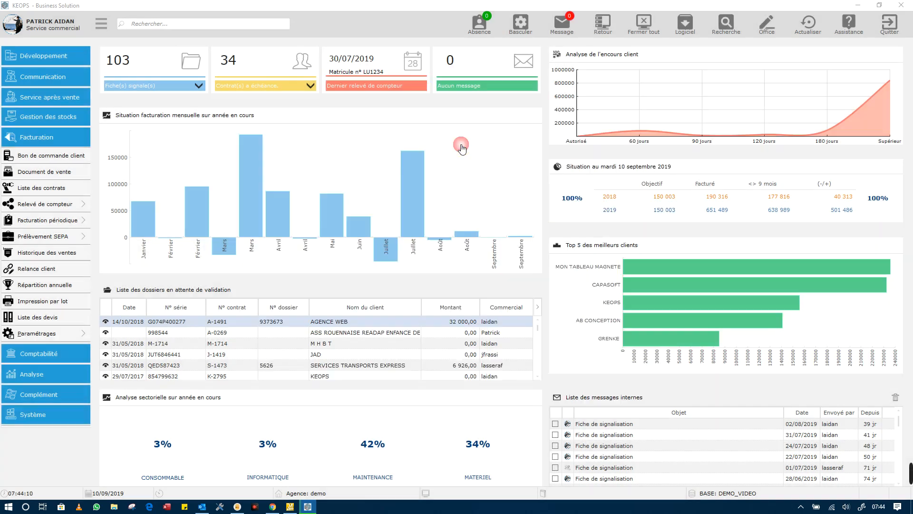
Open the payment conditions, view the AR entry's code and description, cancel the edit and close the list
{"action": "left_click", "coordinate": [84, 334]}
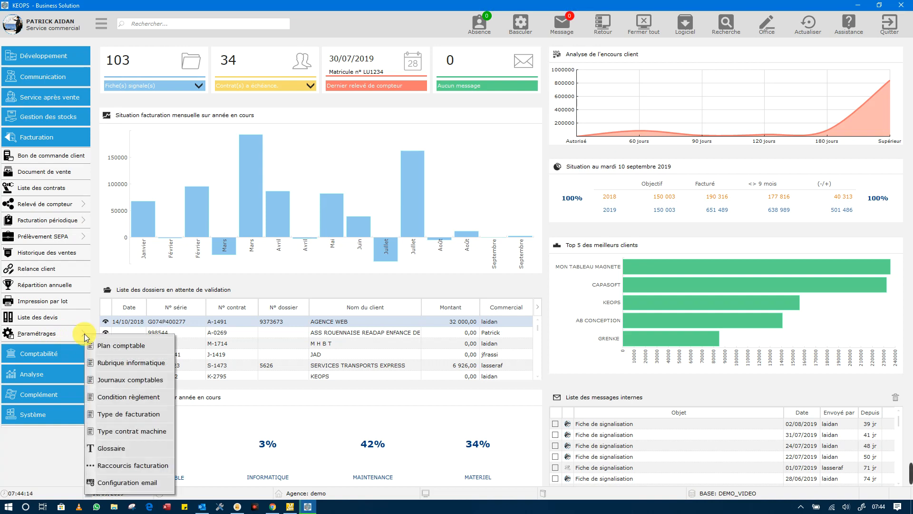
{"action": "left_click", "coordinate": [134, 399]}
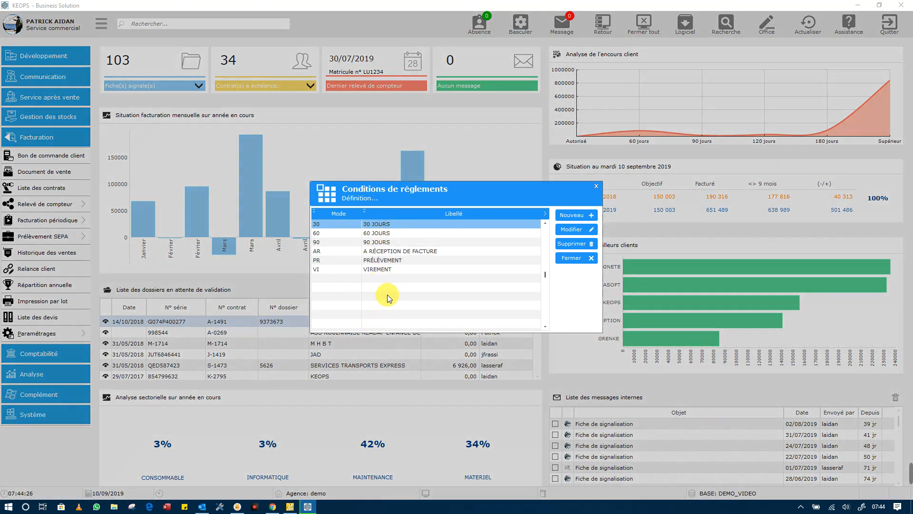
{"action": "left_click", "coordinate": [378, 251]}
{"action": "left_click", "coordinate": [579, 231]}
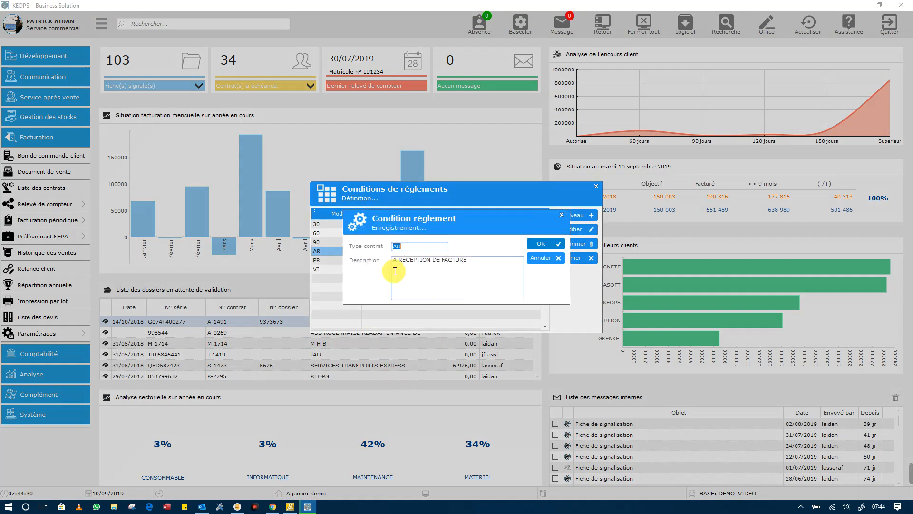
{"action": "left_click", "coordinate": [546, 257]}
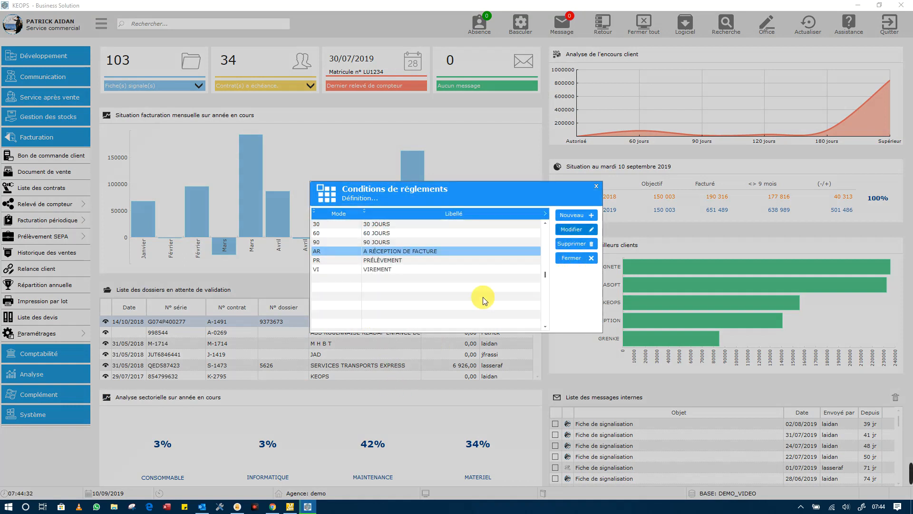
{"action": "left_click", "coordinate": [578, 259]}
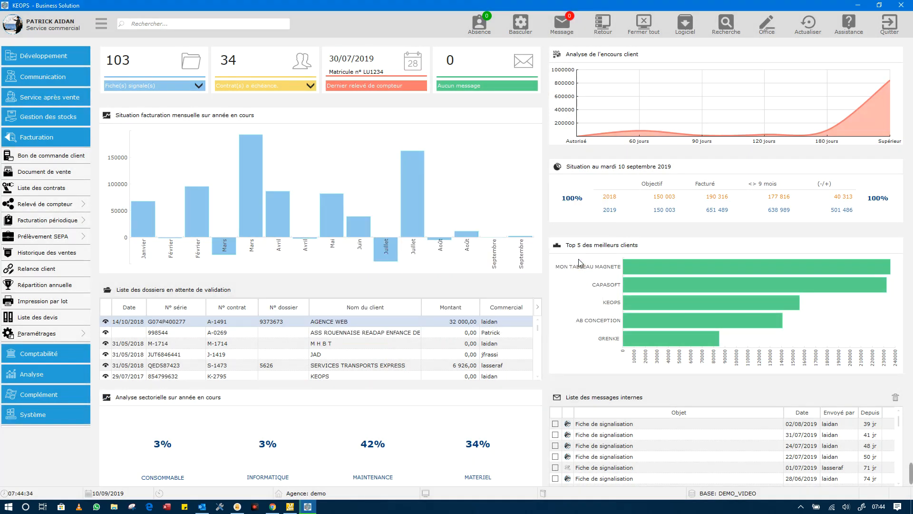
Open the billing types list from the billing settings, select the MAINTENANCE type, and close the list
{"action": "left_click", "coordinate": [80, 335]}
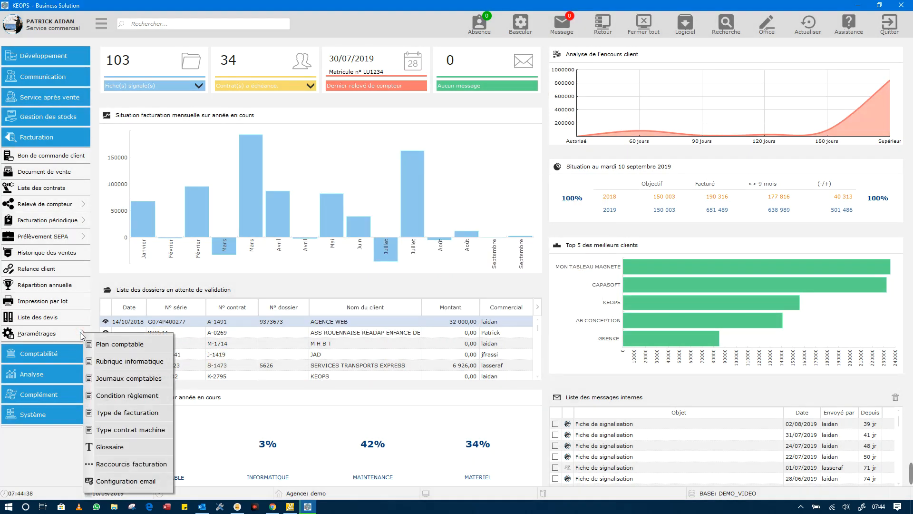
{"action": "left_click", "coordinate": [161, 399]}
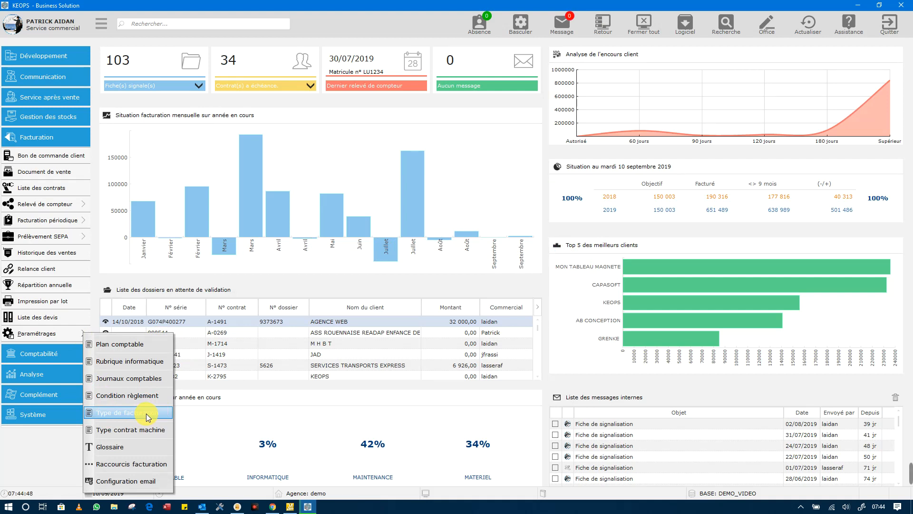
{"action": "left_click", "coordinate": [147, 413]}
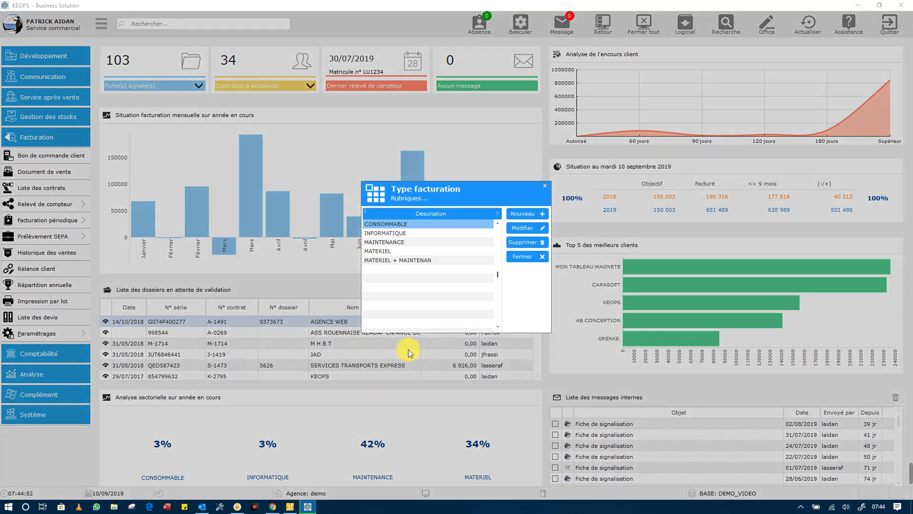
{"action": "left_click", "coordinate": [384, 241]}
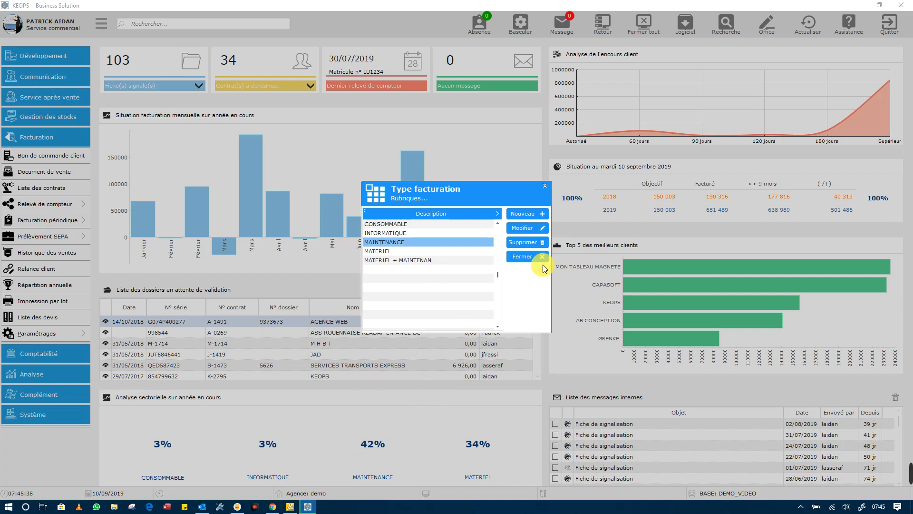
{"action": "left_click", "coordinate": [530, 256]}
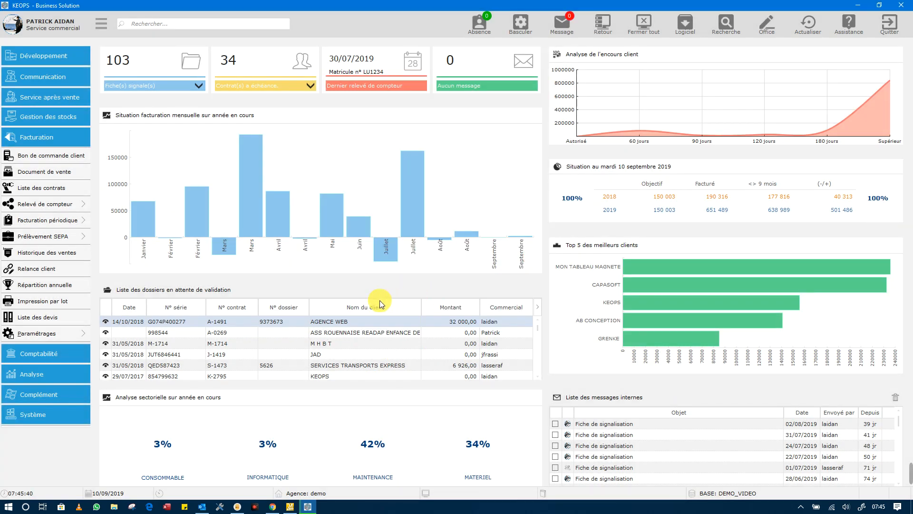
Open the billing shortcuts glossary, review the predefined module descriptions, and close it
{"action": "left_click", "coordinate": [85, 333]}
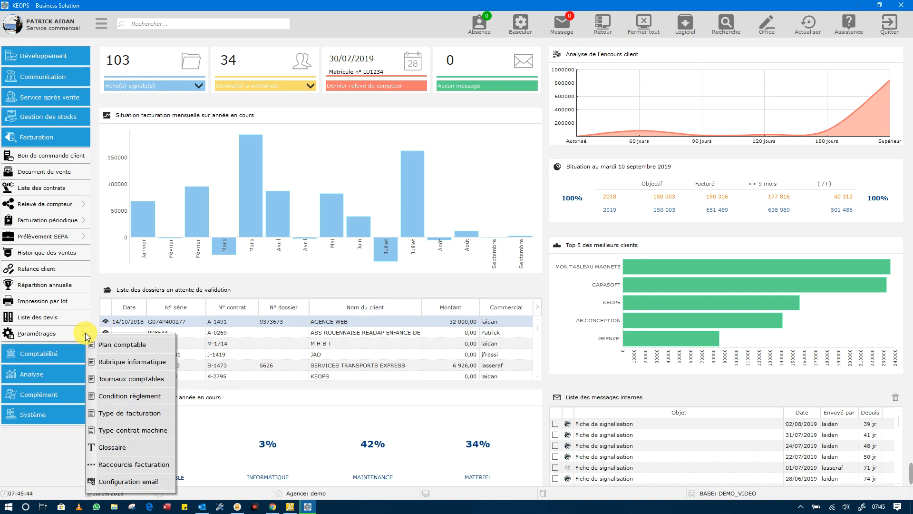
{"action": "left_click", "coordinate": [141, 465]}
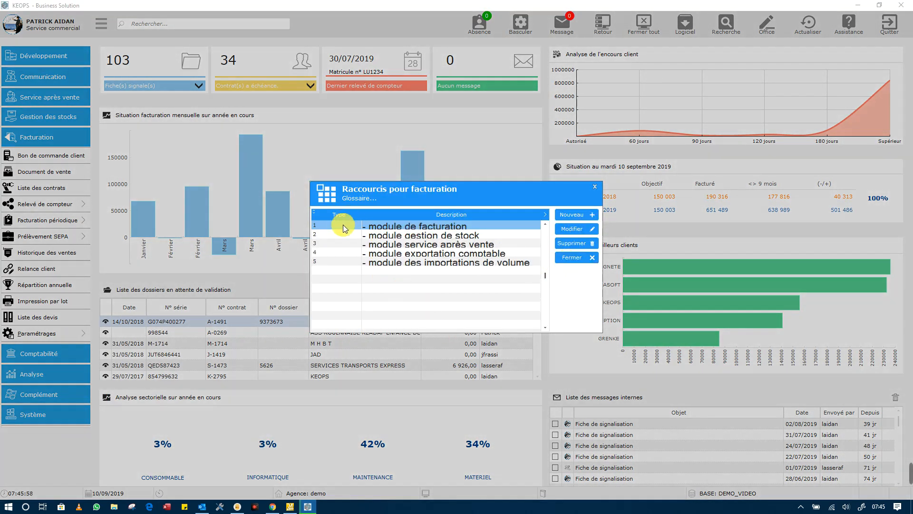
{"action": "left_click", "coordinate": [428, 230]}
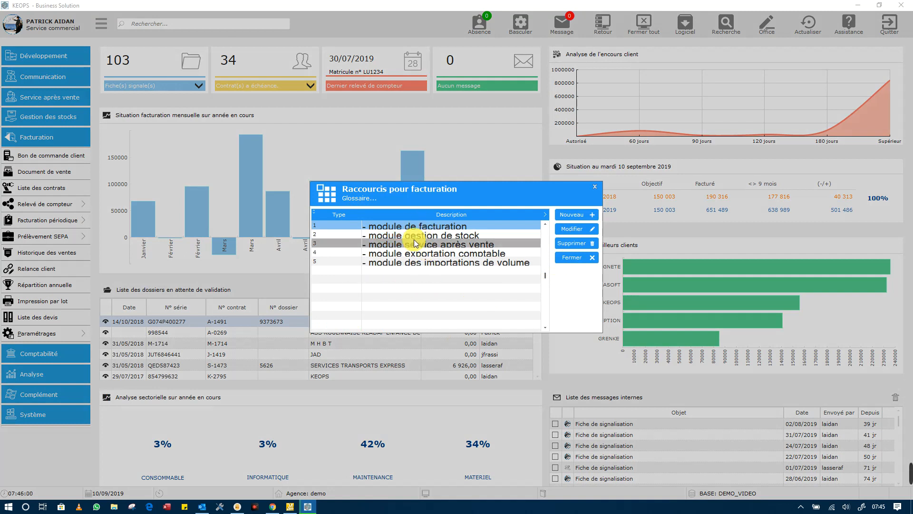
{"action": "left_click", "coordinate": [572, 257]}
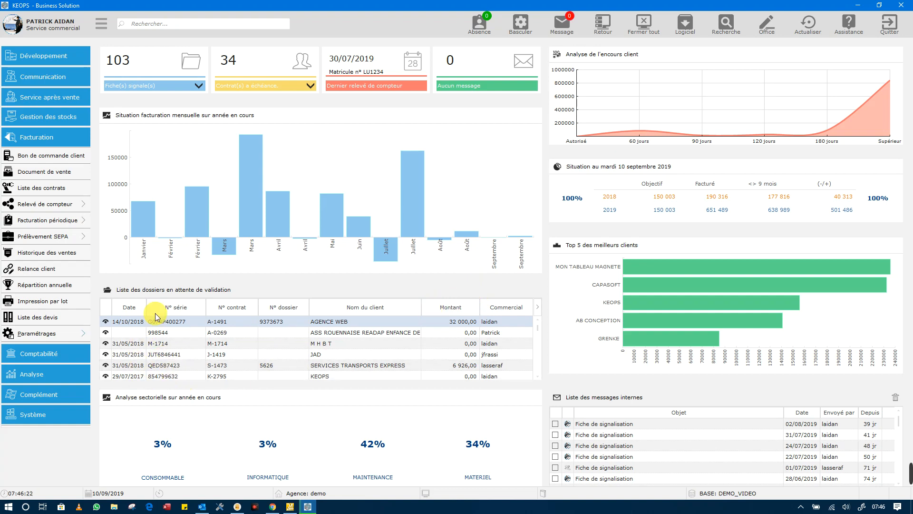
Open the AGENCE WEB record from the client list and compare its complementary and general information
{"action": "left_click", "coordinate": [59, 56]}
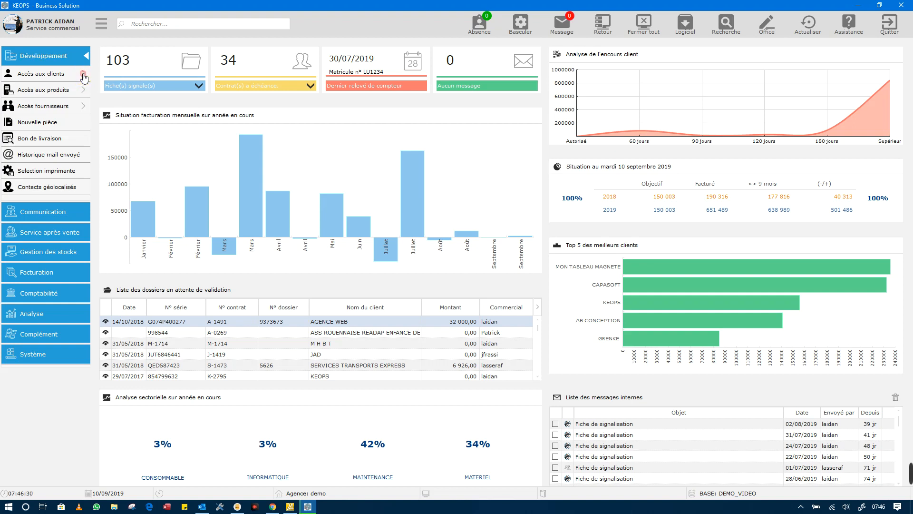
{"action": "left_click", "coordinate": [83, 74]}
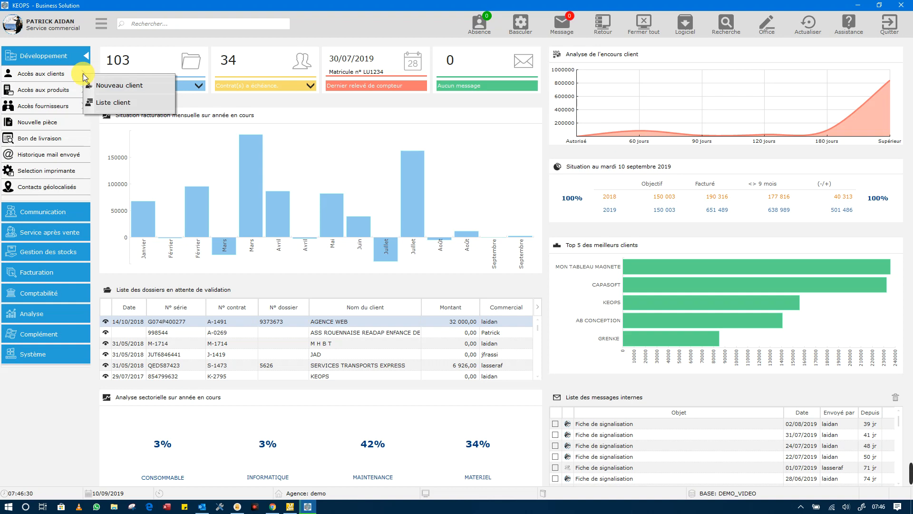
{"action": "left_click", "coordinate": [137, 104]}
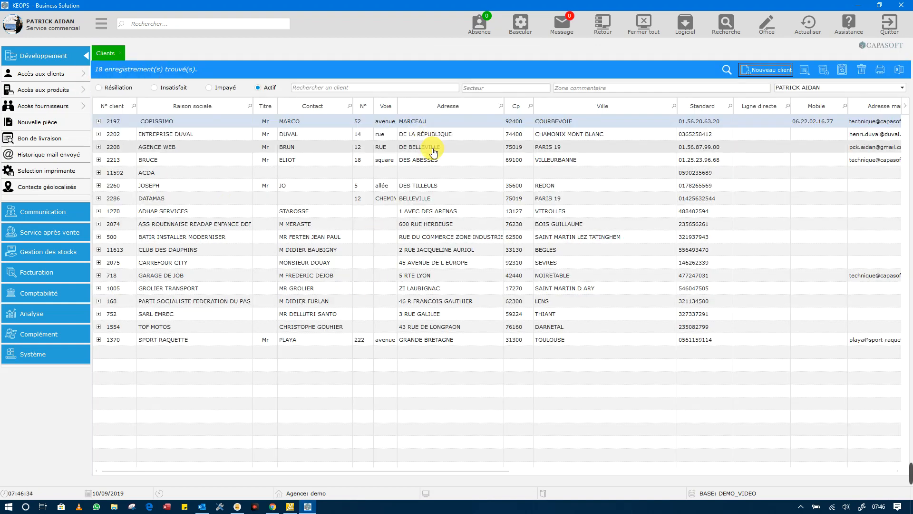
{"action": "double_click", "coordinate": [430, 148]}
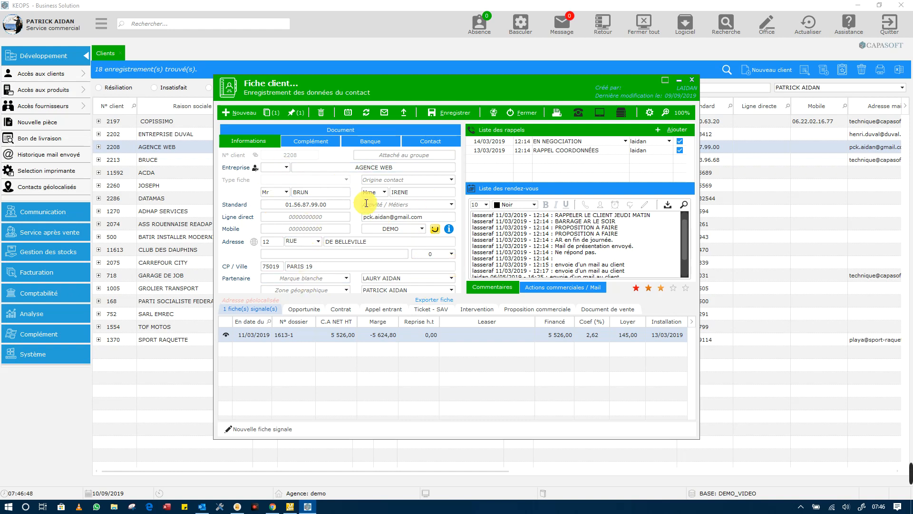
{"action": "left_click", "coordinate": [305, 140]}
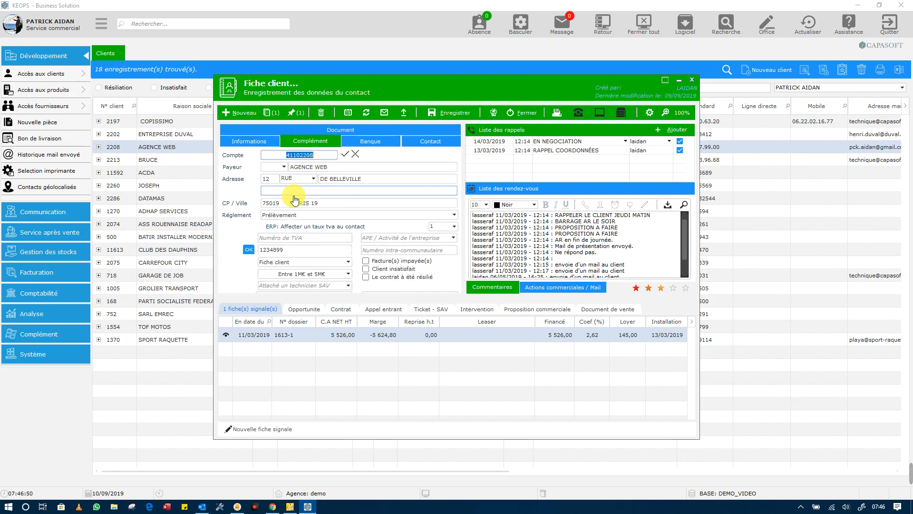
{"action": "left_click", "coordinate": [258, 140]}
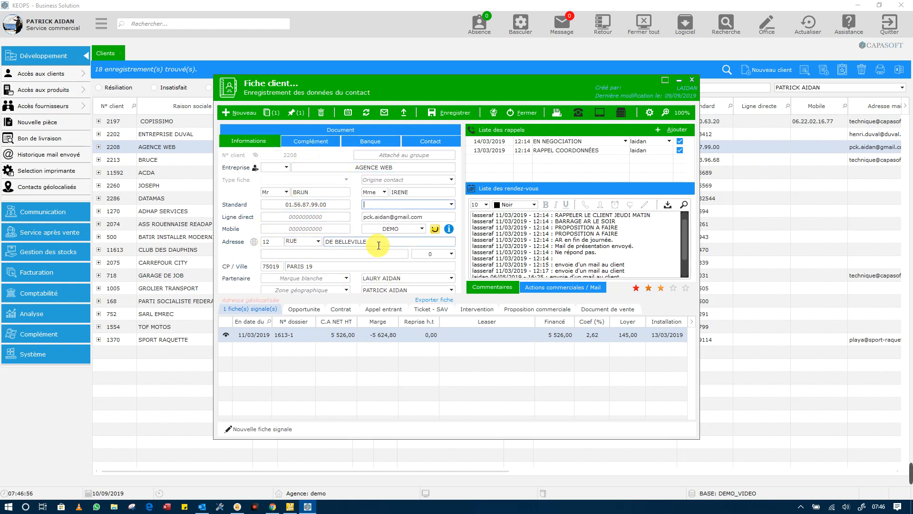
Clear the complementary account and payer details, and refill the payer and address from the client's general information
{"action": "left_click", "coordinate": [309, 141]}
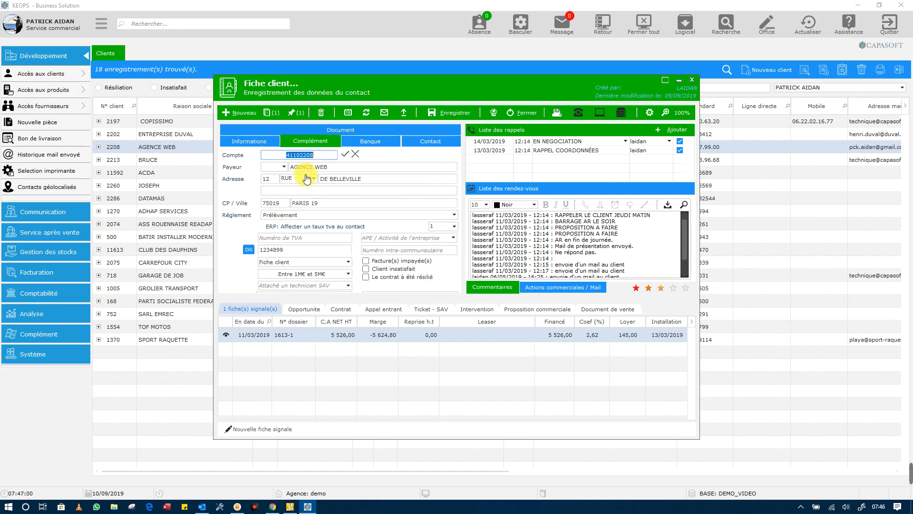
{"action": "left_click", "coordinate": [356, 154]}
{"action": "left_click", "coordinate": [267, 141]}
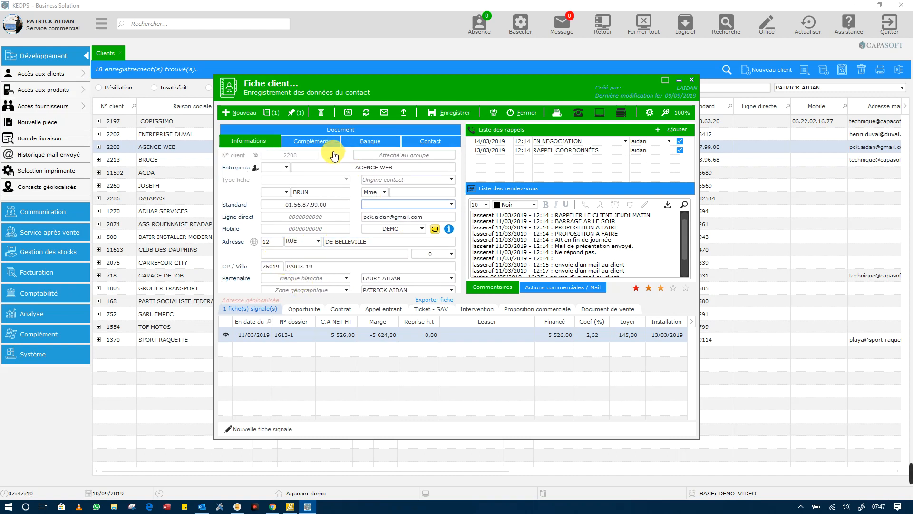
{"action": "left_click", "coordinate": [321, 140]}
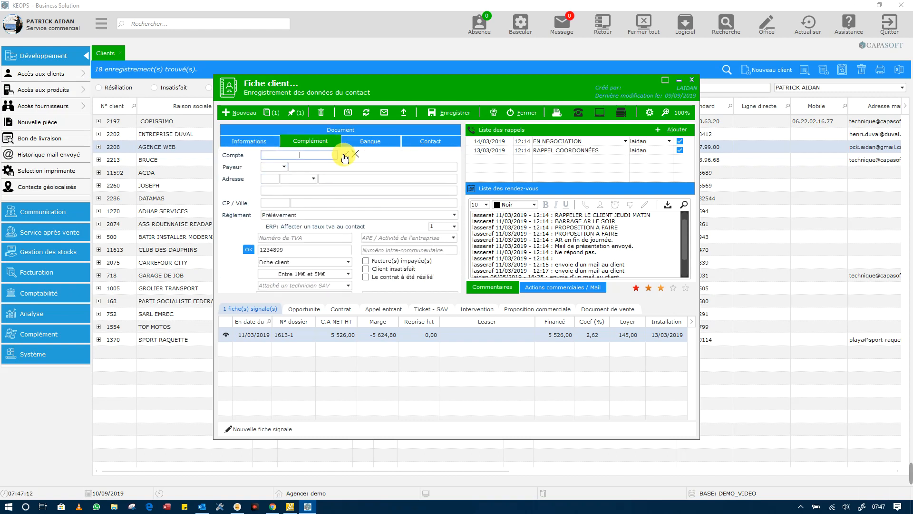
{"action": "left_click", "coordinate": [346, 154]}
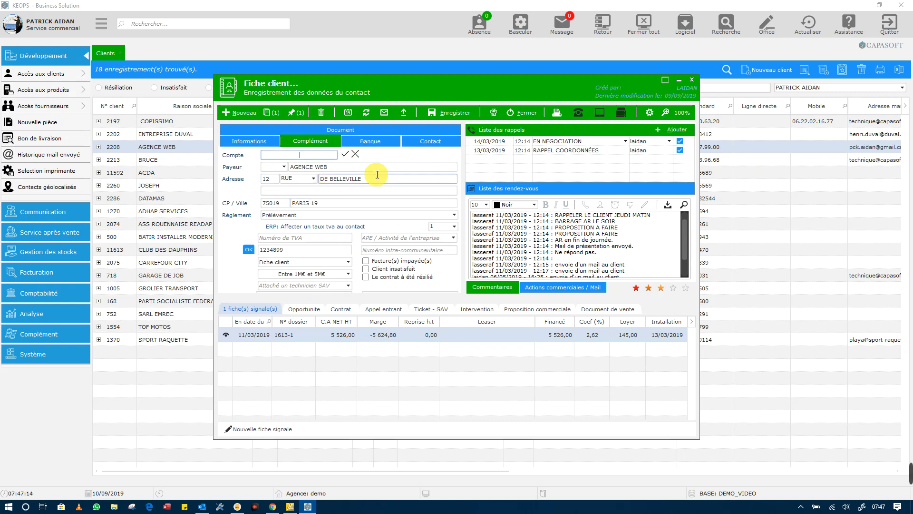
Add RDC as the payer's address complement and enter the client's accounting account number
{"action": "left_click", "coordinate": [340, 191]}
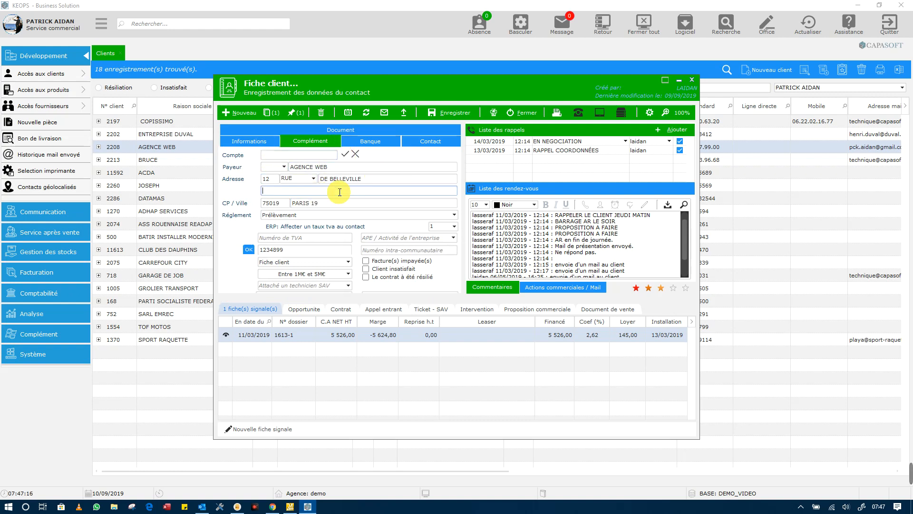
{"action": "type", "text": "RDC"}
{"action": "left_click", "coordinate": [266, 155]}
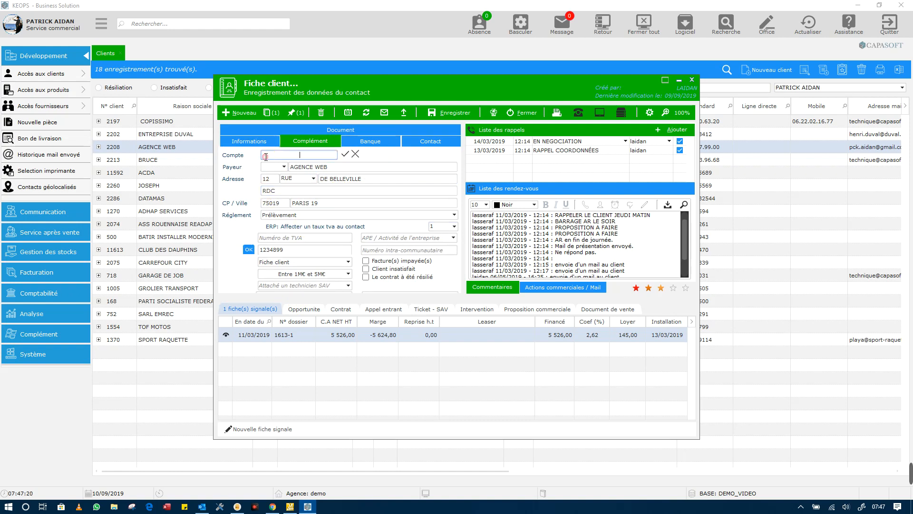
{"action": "type", "text": "41100000"}
{"action": "left_click", "coordinate": [303, 156]}
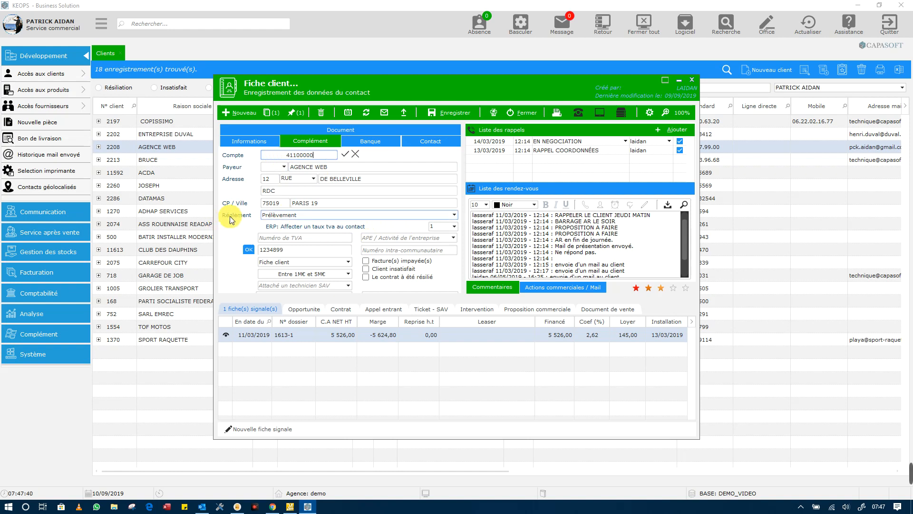
Set the client's payment condition to 60 JOURS and assign VAT rate code 1 to the contact
{"action": "left_click", "coordinate": [455, 213]}
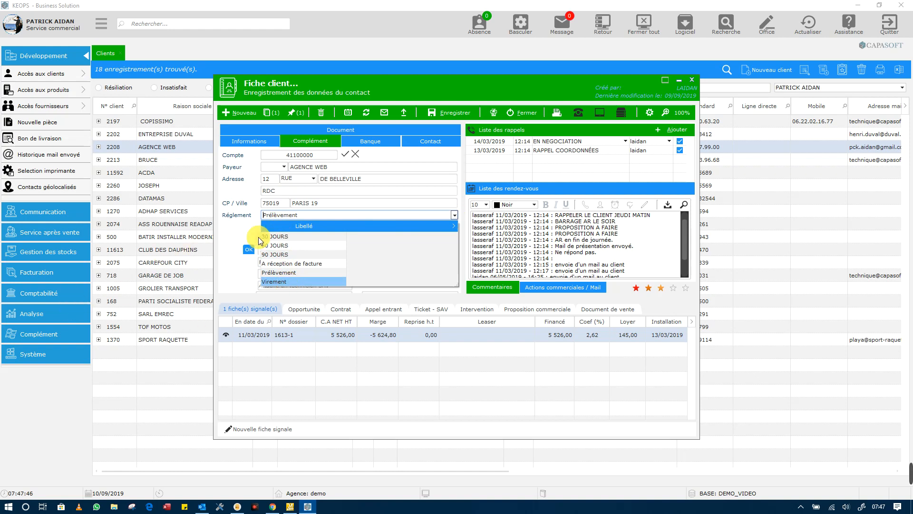
{"action": "left_click", "coordinate": [455, 214]}
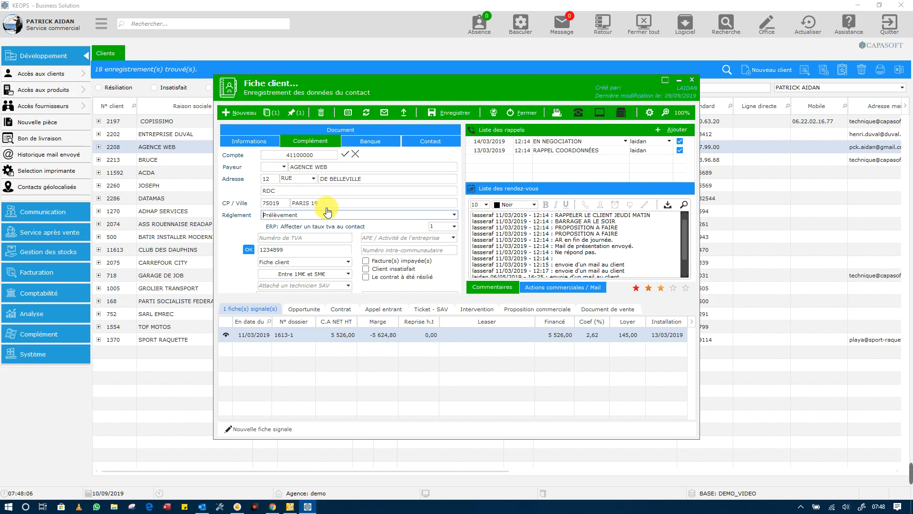
{"action": "left_click", "coordinate": [455, 217]}
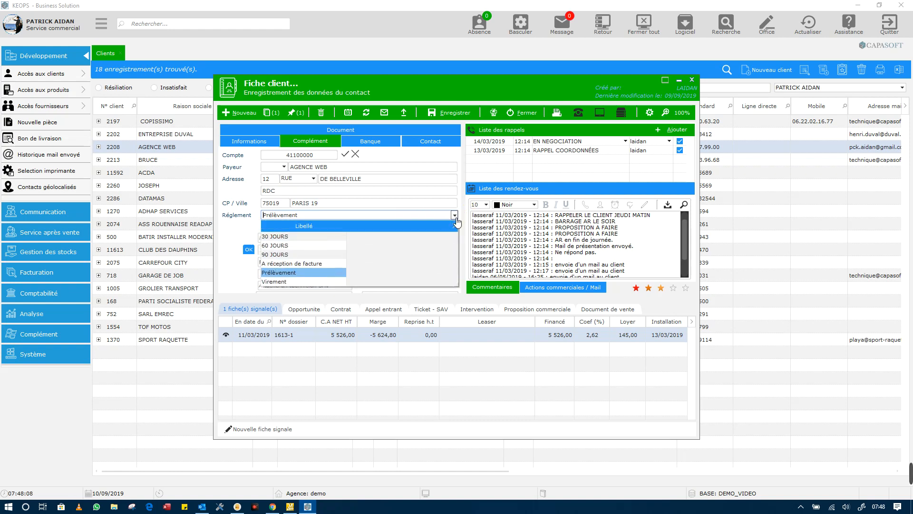
{"action": "left_click", "coordinate": [310, 245]}
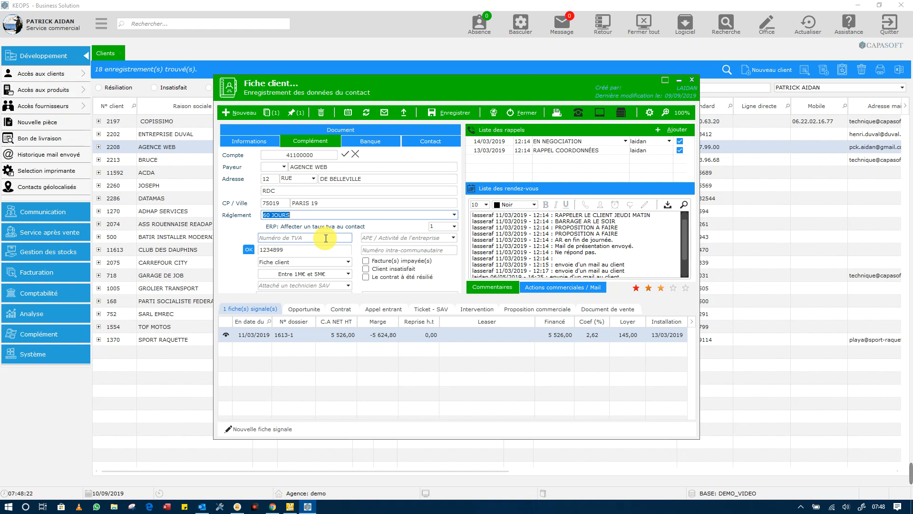
{"action": "left_click", "coordinate": [455, 226]}
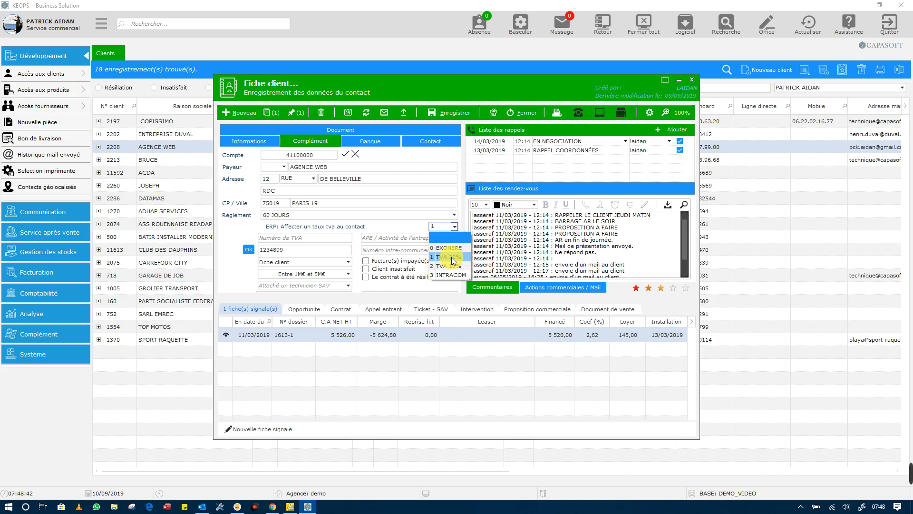
{"action": "left_click", "coordinate": [452, 256]}
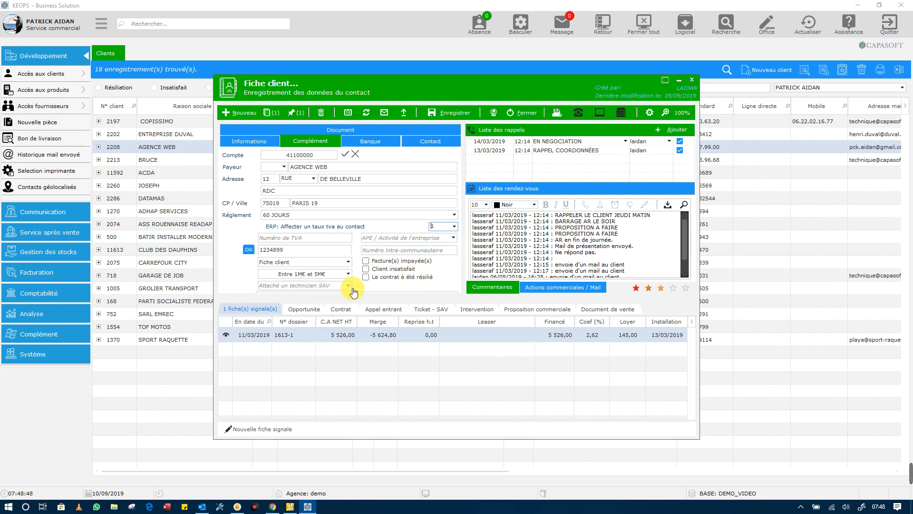
{"action": "left_click", "coordinate": [323, 199]}
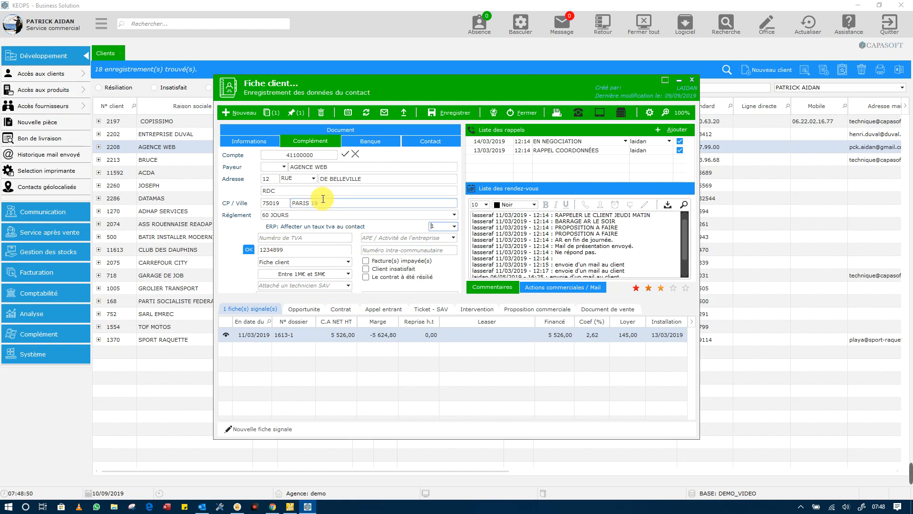
Review the client's bank details, including the preferred debit day, mandate date and BIC fields
{"action": "left_click", "coordinate": [374, 143]}
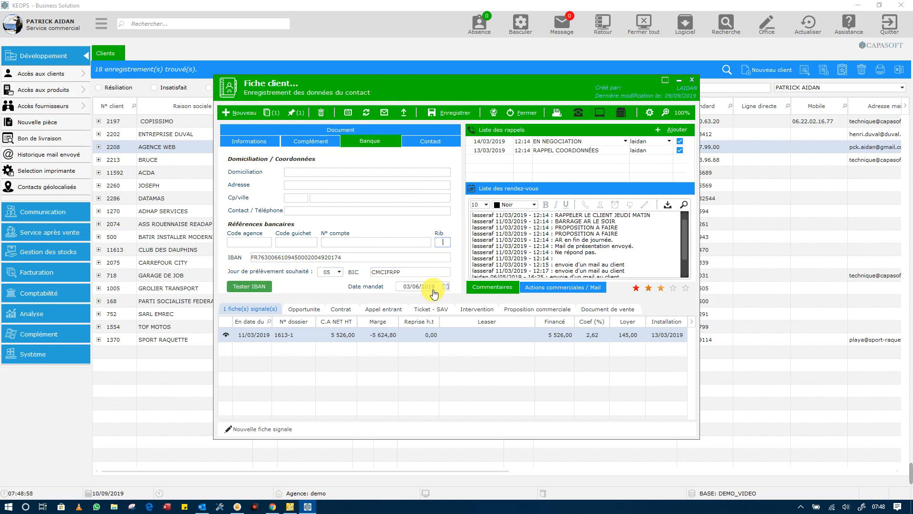
{"action": "left_click", "coordinate": [328, 272]}
{"action": "left_click", "coordinate": [414, 286]}
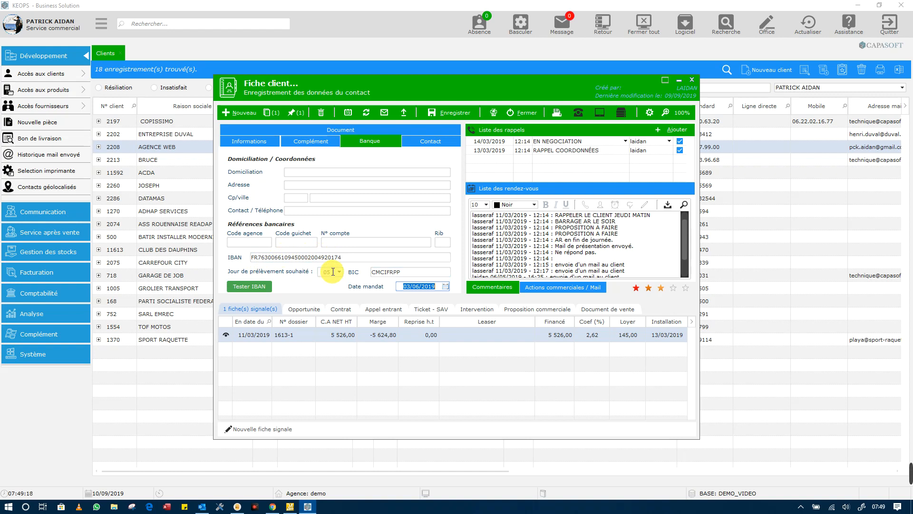
{"action": "left_click", "coordinate": [376, 272]}
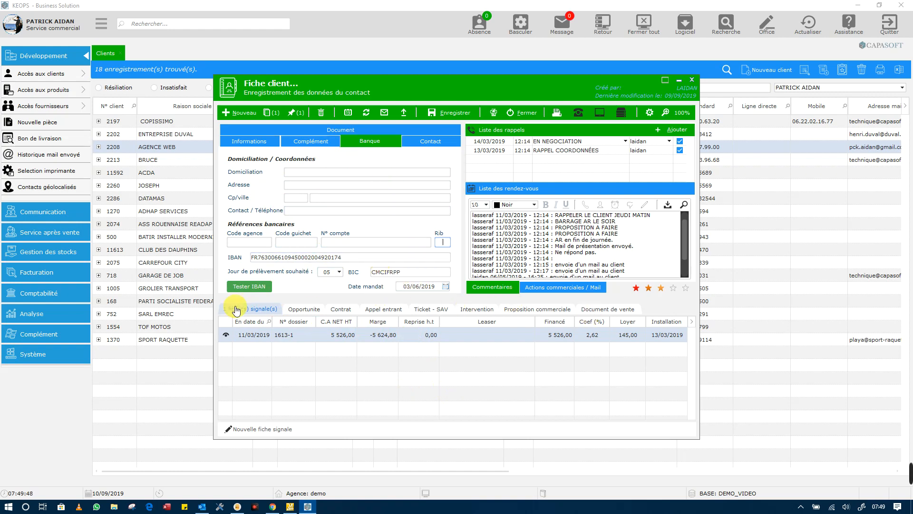
List the client's sales documents, view the MAINTENANCE credit note dated 25/07/2019, and close it
{"action": "left_click", "coordinate": [606, 310]}
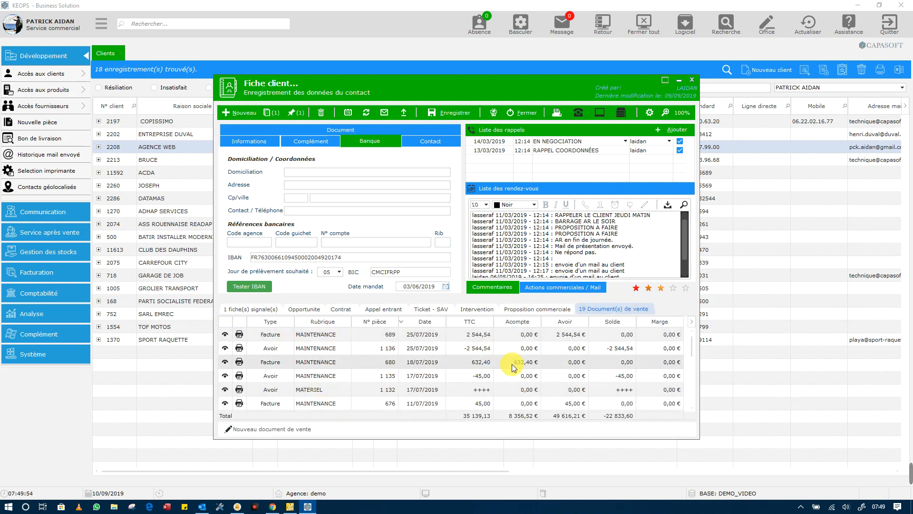
{"action": "left_click", "coordinate": [225, 349]}
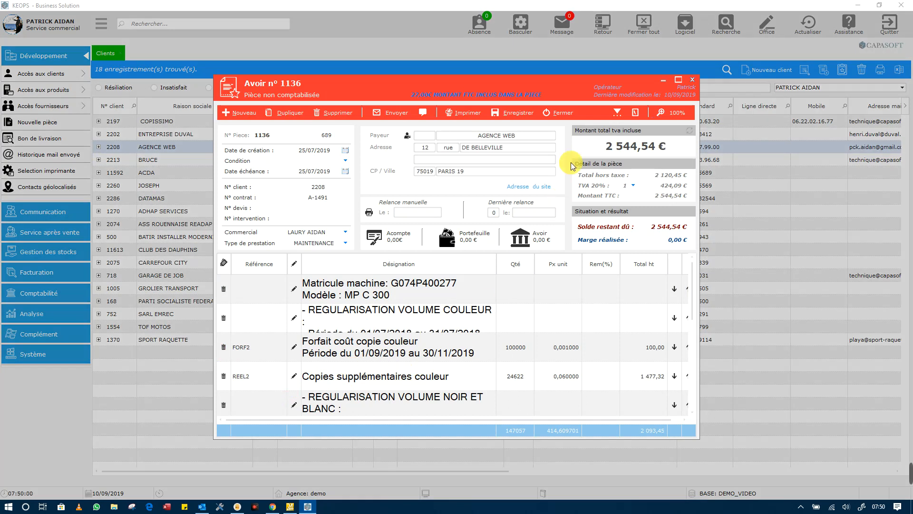
{"action": "left_click", "coordinate": [561, 112]}
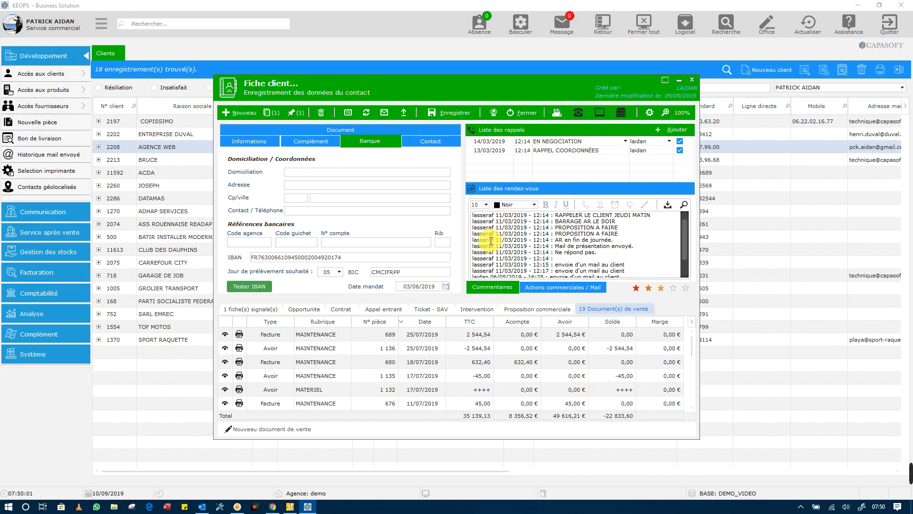
Preview the printout of the MAINTENANCE invoice dated 25/07/2019, close it, and leave the client record without saving
{"action": "left_click", "coordinate": [224, 336]}
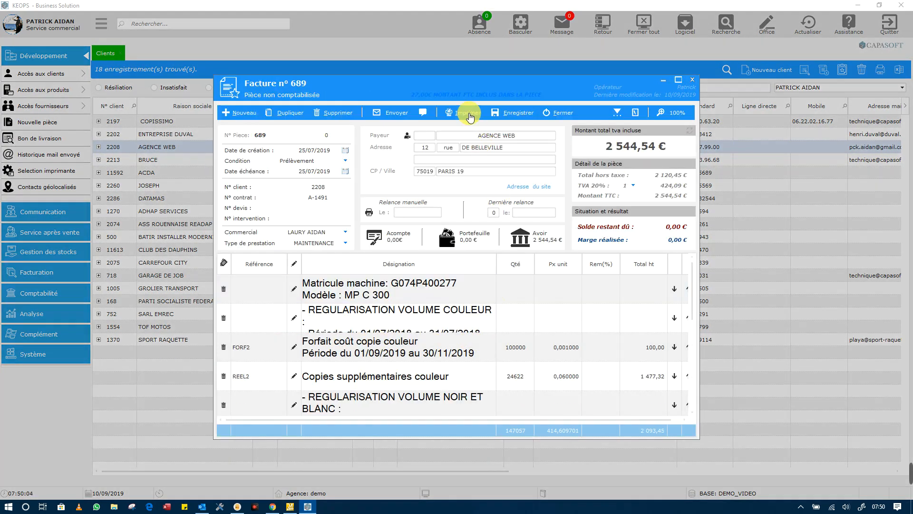
{"action": "left_click", "coordinate": [469, 113]}
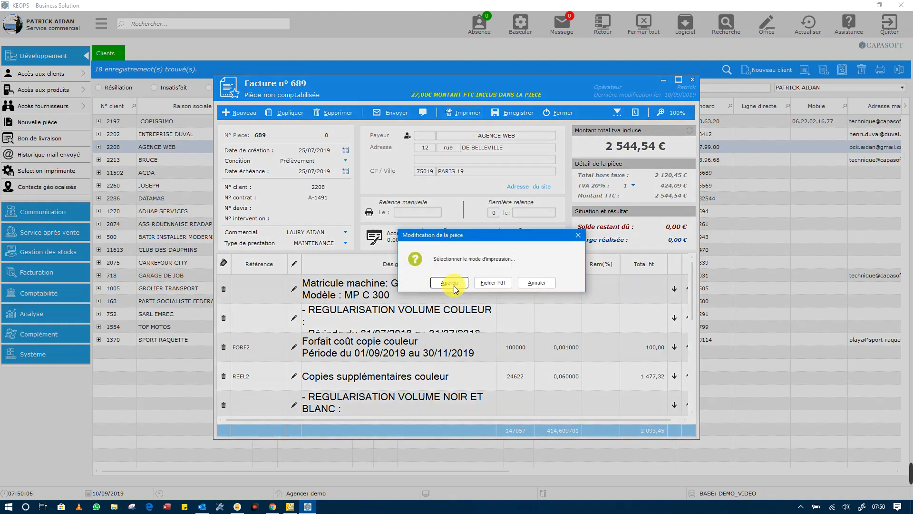
{"action": "left_click", "coordinate": [454, 286]}
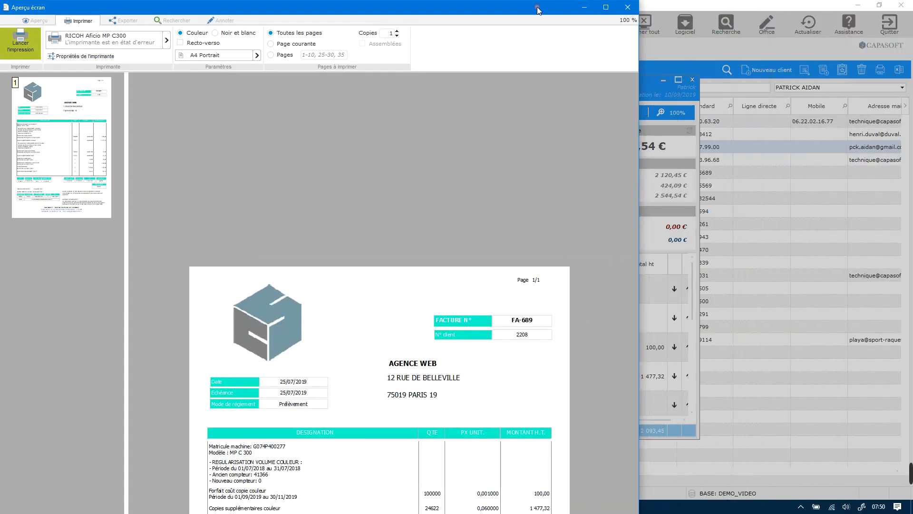
{"action": "double_click", "coordinate": [538, 8]}
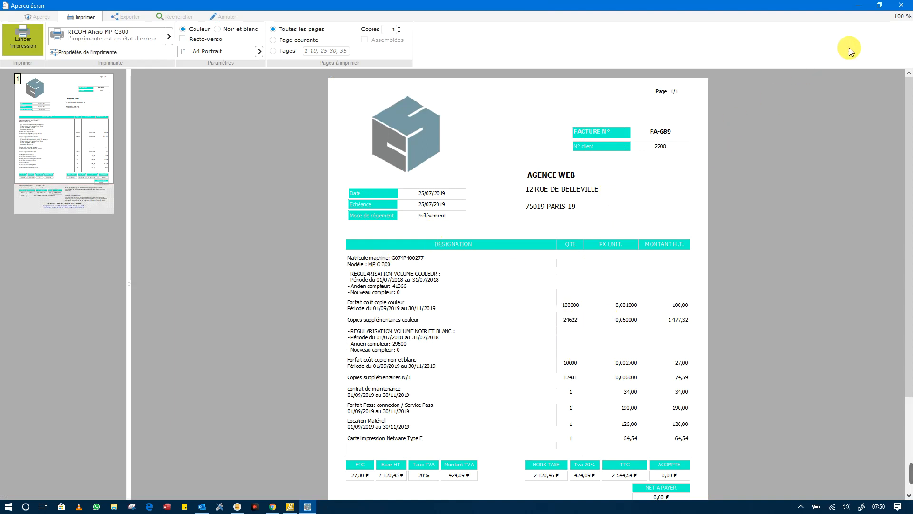
{"action": "left_click", "coordinate": [901, 5]}
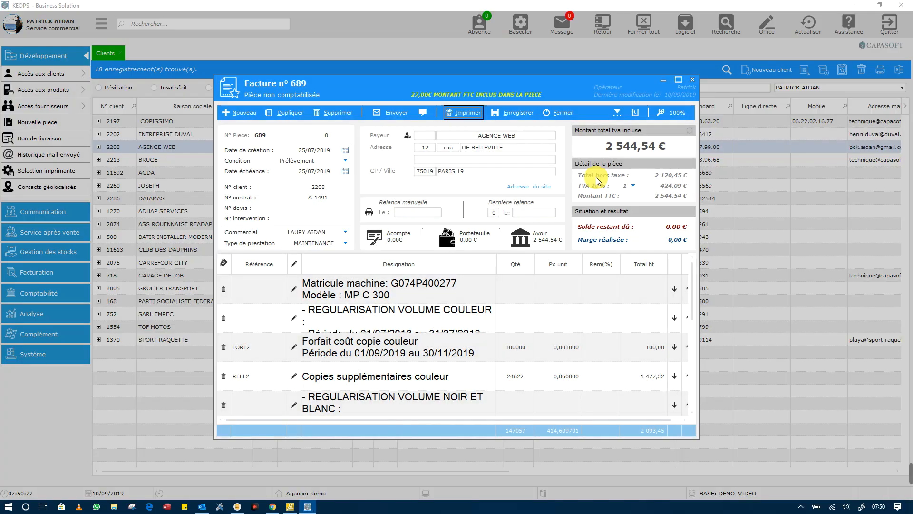
{"action": "left_click", "coordinate": [565, 114]}
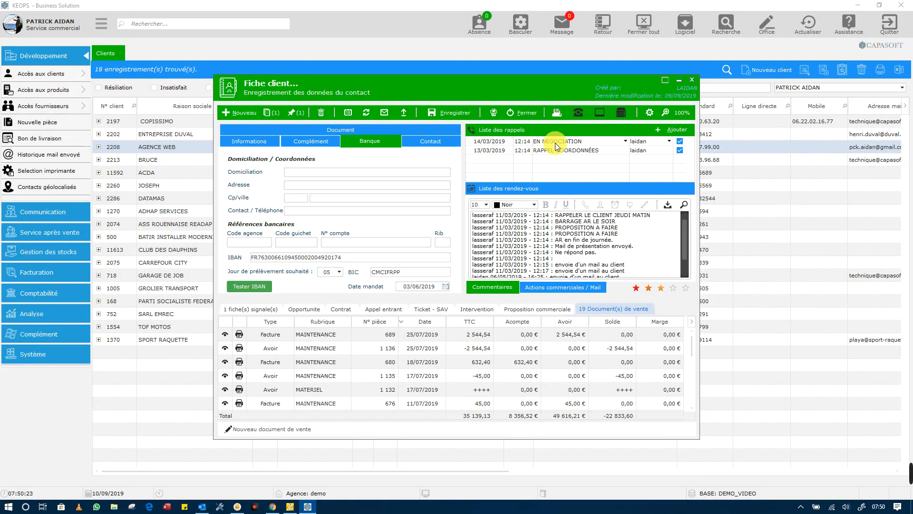
{"action": "left_click", "coordinate": [523, 114]}
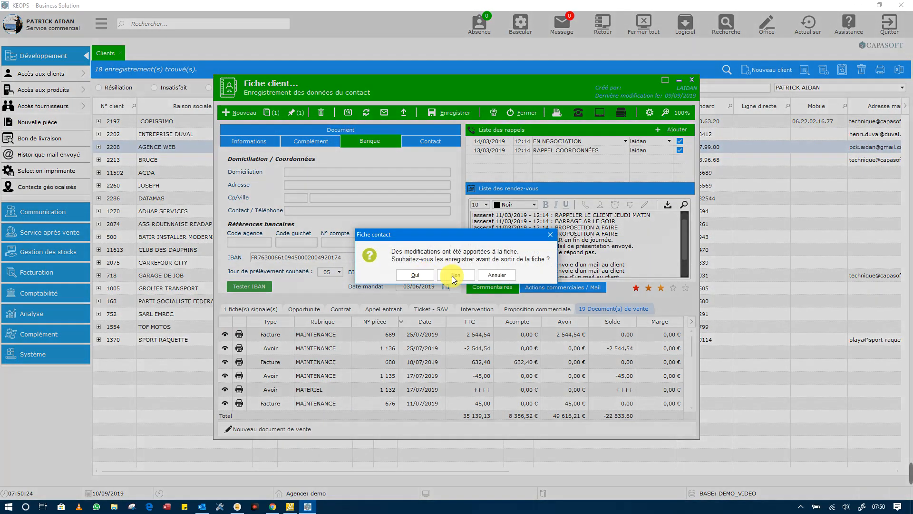
{"action": "left_click", "coordinate": [451, 277]}
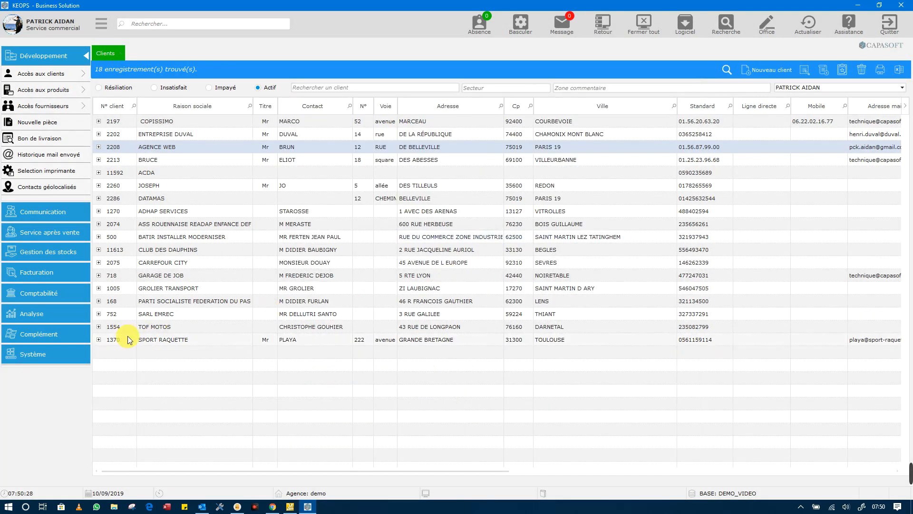
In the system options for company DEMO, select the second print template
{"action": "left_click", "coordinate": [76, 358]}
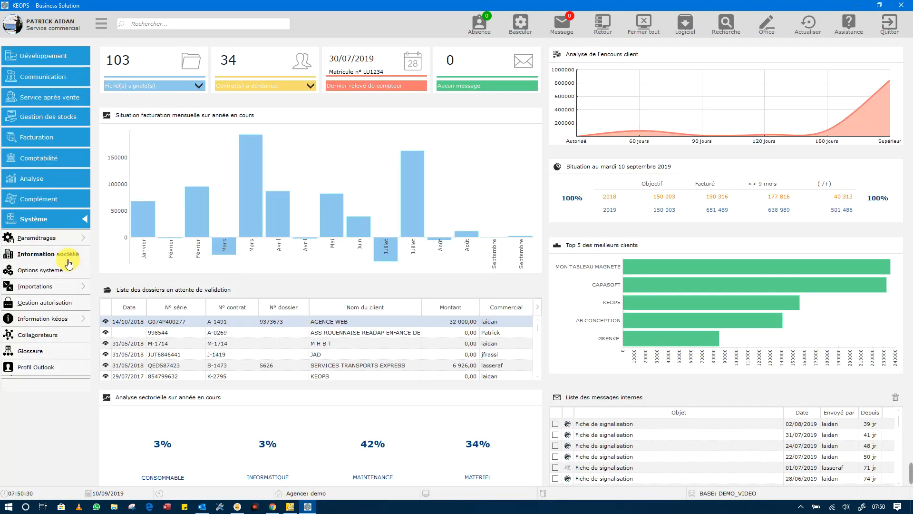
{"action": "left_click", "coordinate": [61, 269]}
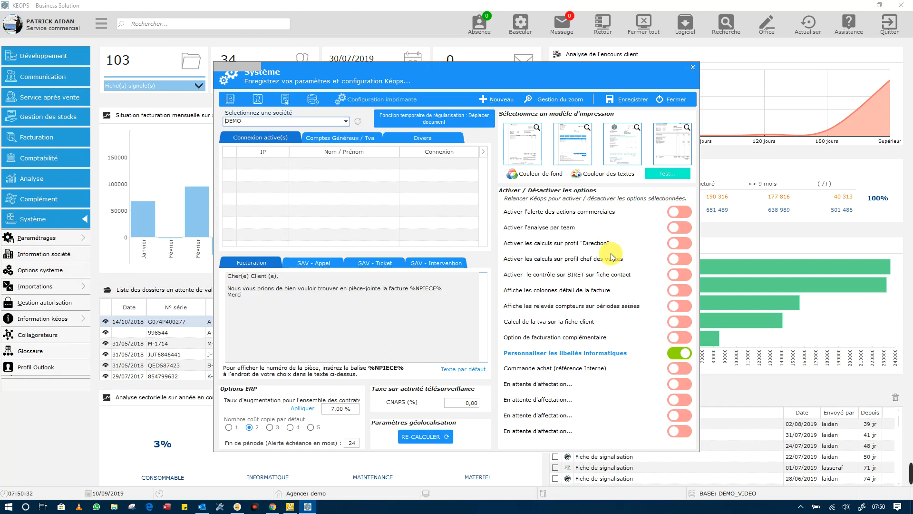
{"action": "left_click", "coordinate": [583, 150]}
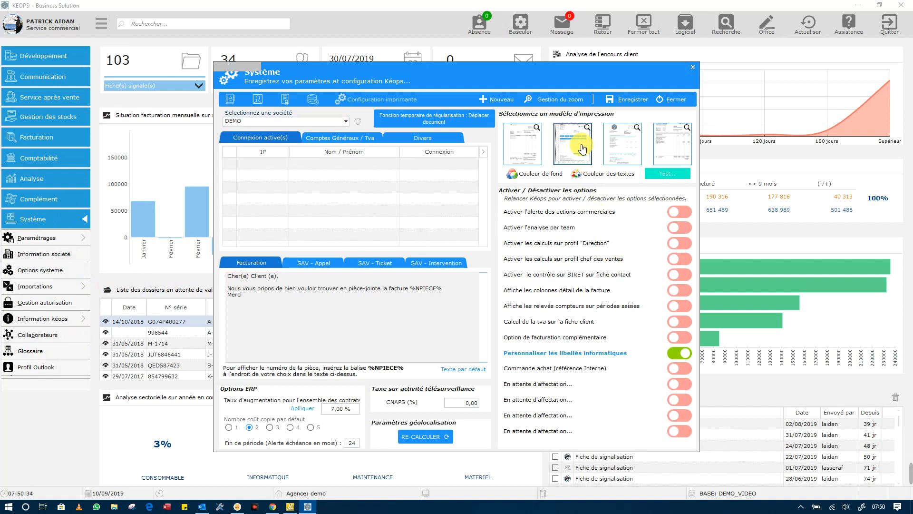
Set the print template's background colour to light grey #F0F0F0
{"action": "left_click", "coordinate": [522, 174]}
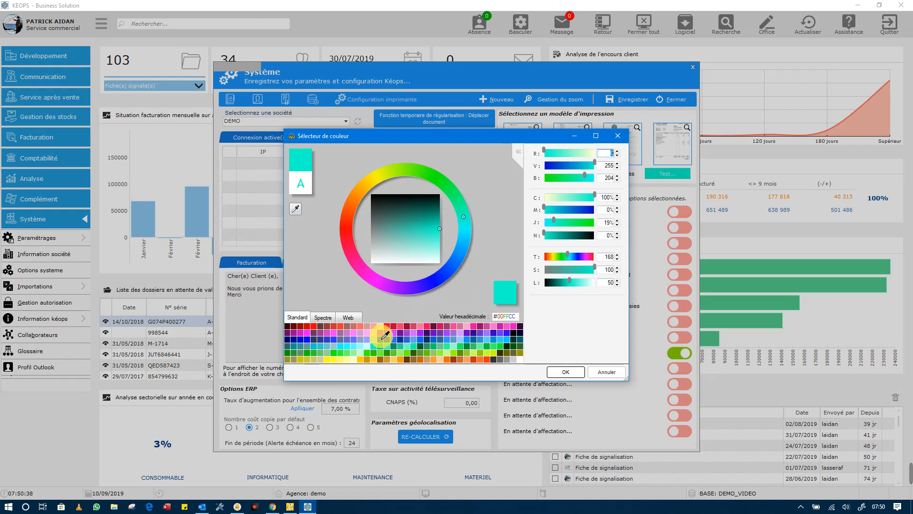
{"action": "left_click", "coordinate": [383, 336]}
{"action": "left_click", "coordinate": [565, 372]}
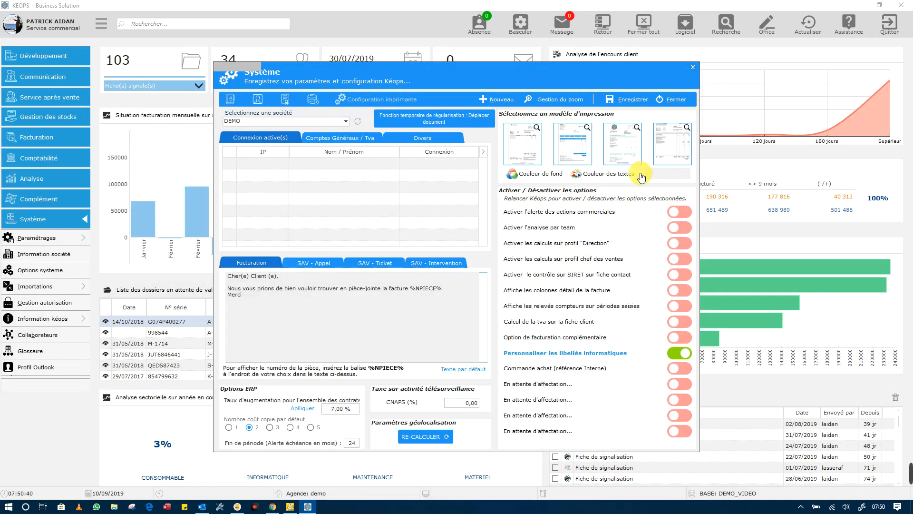
Set the print template's background colour to very dark green, and save and close the system options
{"action": "left_click", "coordinate": [532, 175]}
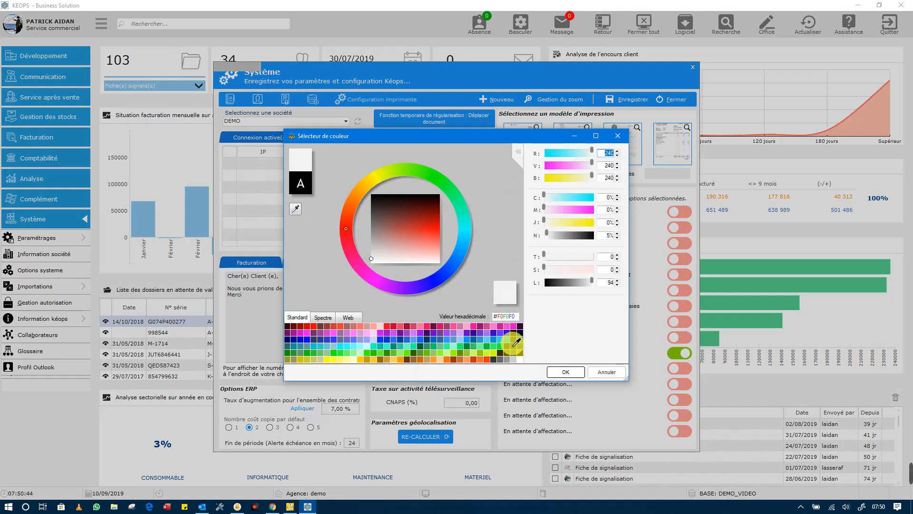
{"action": "left_click", "coordinate": [509, 346]}
{"action": "left_click", "coordinate": [565, 371]}
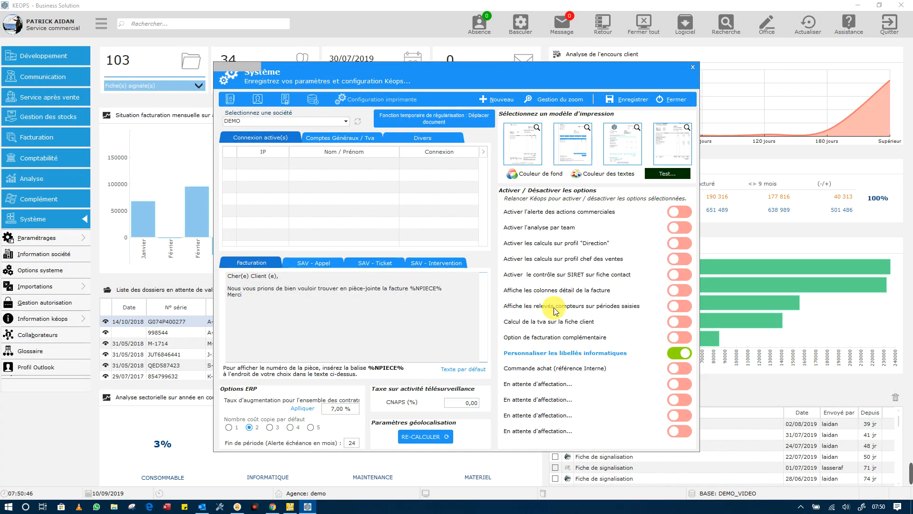
{"action": "left_click", "coordinate": [622, 101]}
{"action": "left_click", "coordinate": [448, 277]}
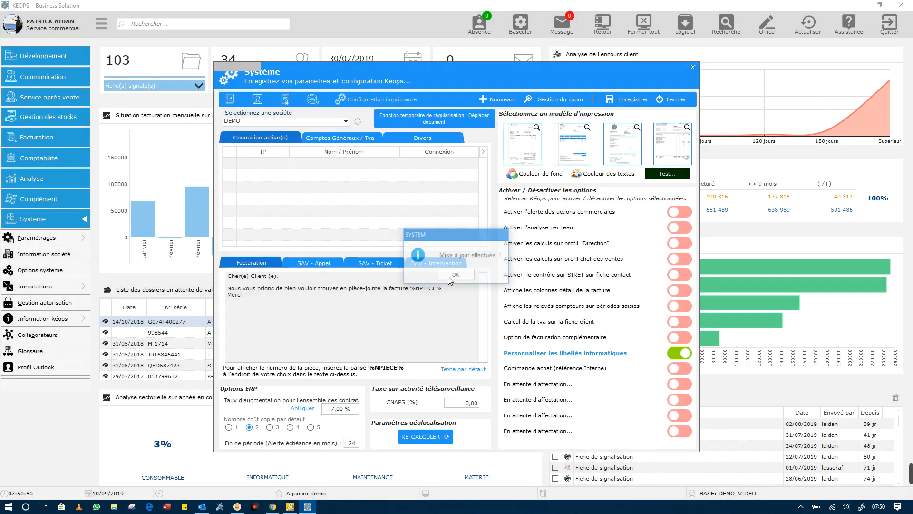
{"action": "left_click", "coordinate": [672, 101]}
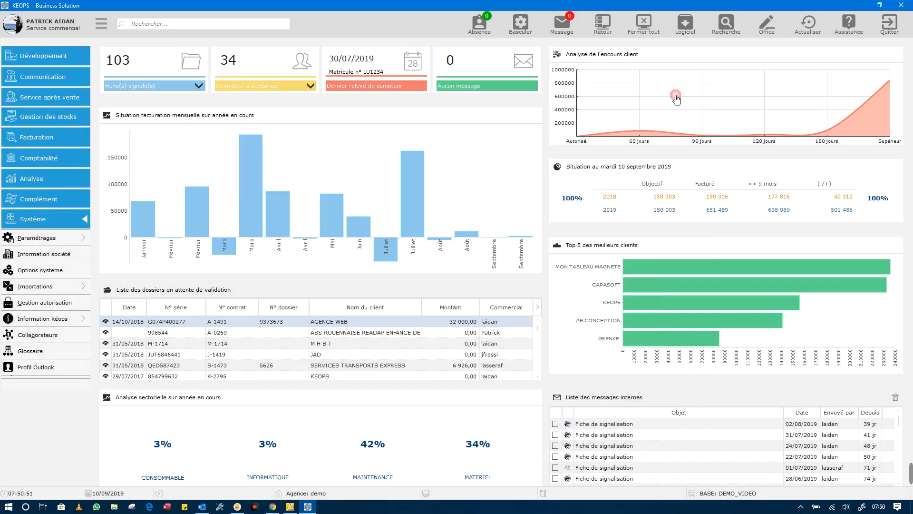
Open the AGENCE WEB record from the client list and display its sales documents
{"action": "left_click", "coordinate": [58, 57]}
{"action": "left_click", "coordinate": [84, 74]}
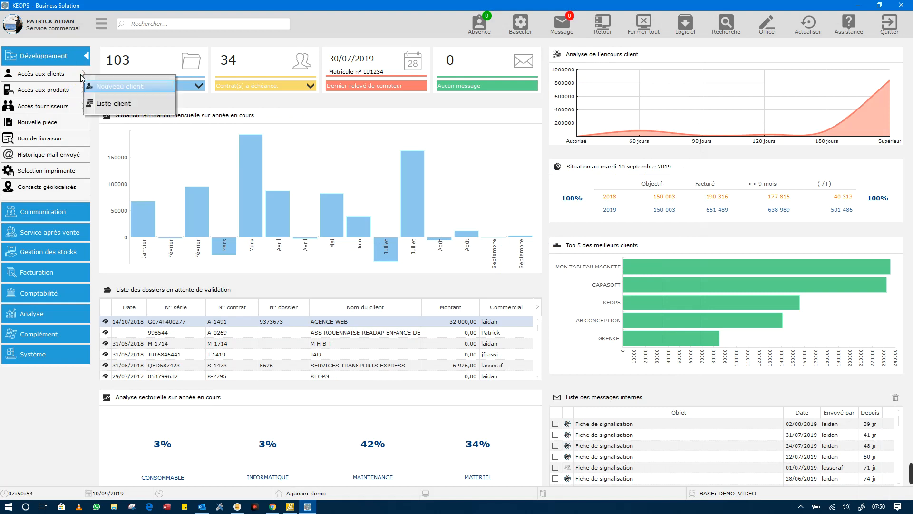
{"action": "left_click", "coordinate": [105, 103]}
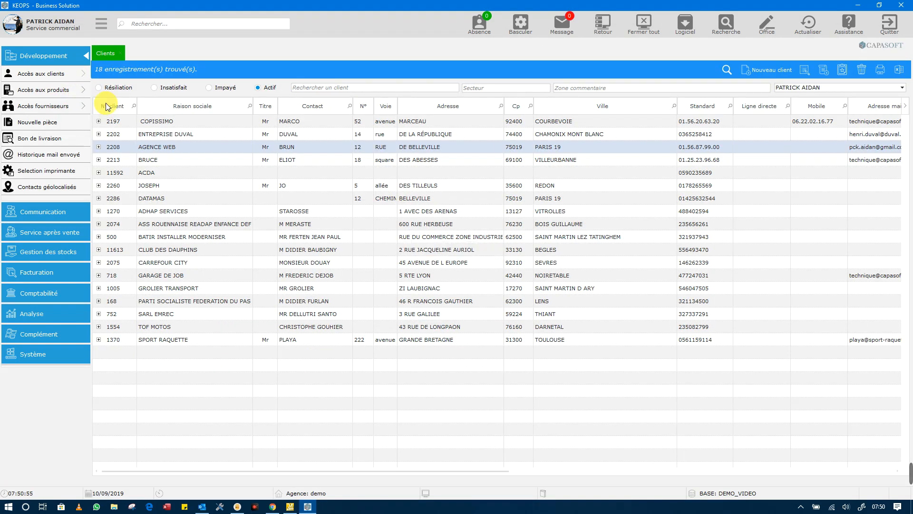
{"action": "double_click", "coordinate": [412, 147]}
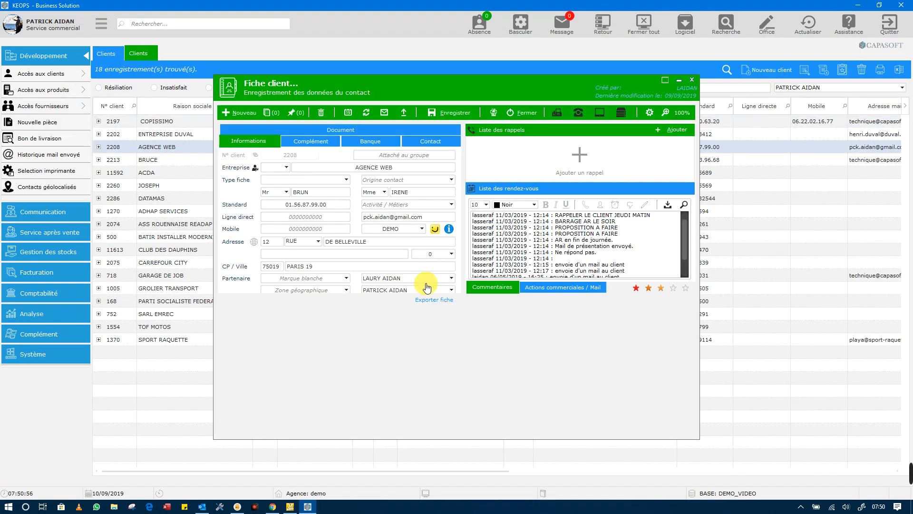
{"action": "left_click", "coordinate": [596, 314]}
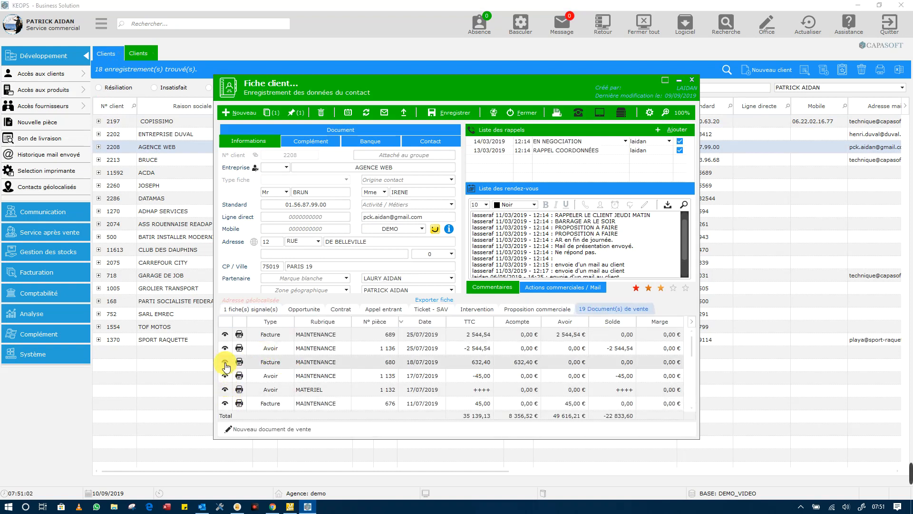
Preview the printout of the MAINTENANCE invoice dated 18/07/2019 to check the template, and close all open client windows
{"action": "left_click", "coordinate": [225, 376]}
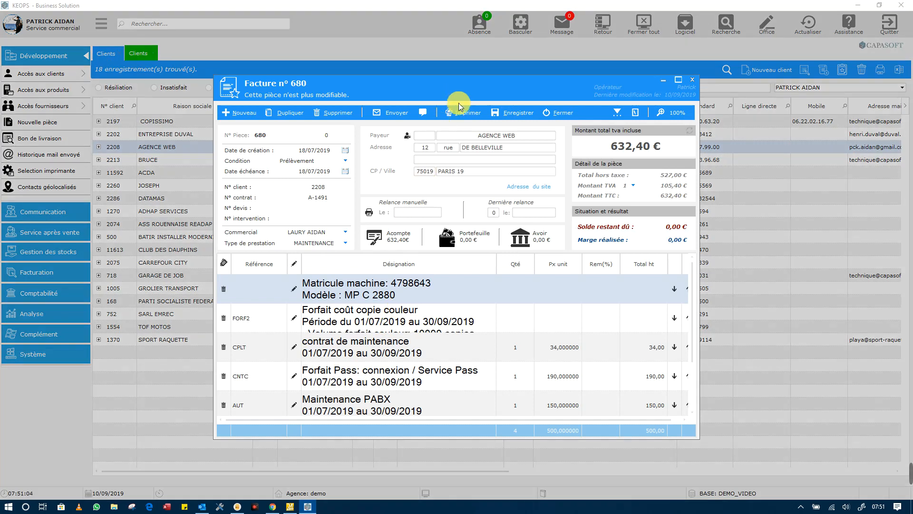
{"action": "left_click", "coordinate": [464, 113]}
{"action": "left_click", "coordinate": [451, 282]}
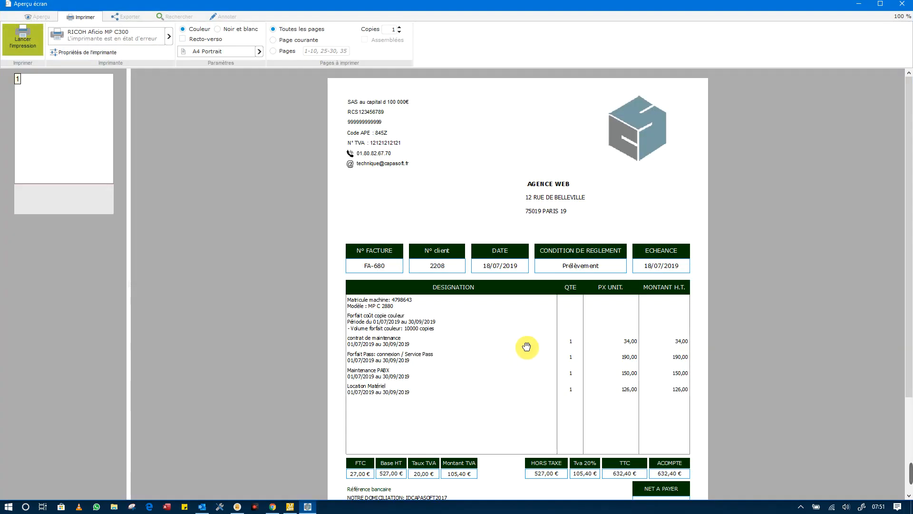
{"action": "scroll", "coordinate": [531, 343], "scroll_direction": "down", "scroll_amount": 1}
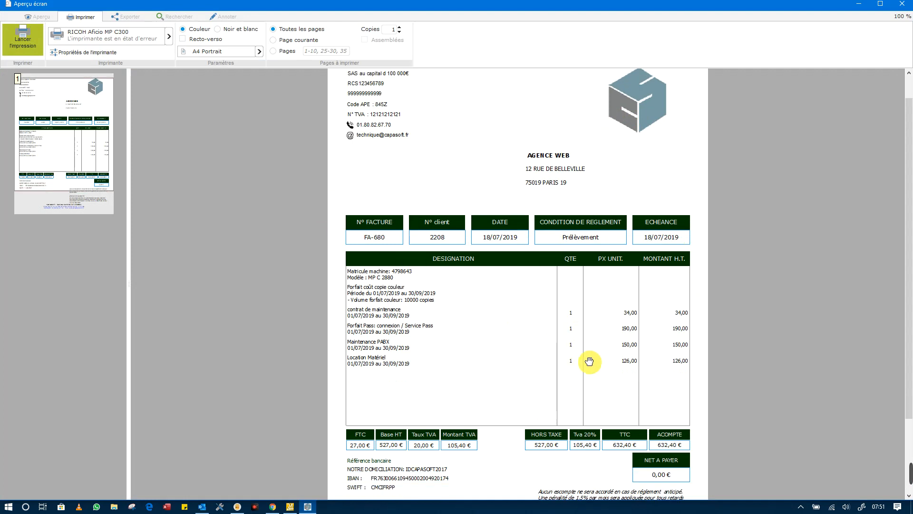
{"action": "scroll", "coordinate": [499, 368], "scroll_direction": "up", "scroll_amount": 1}
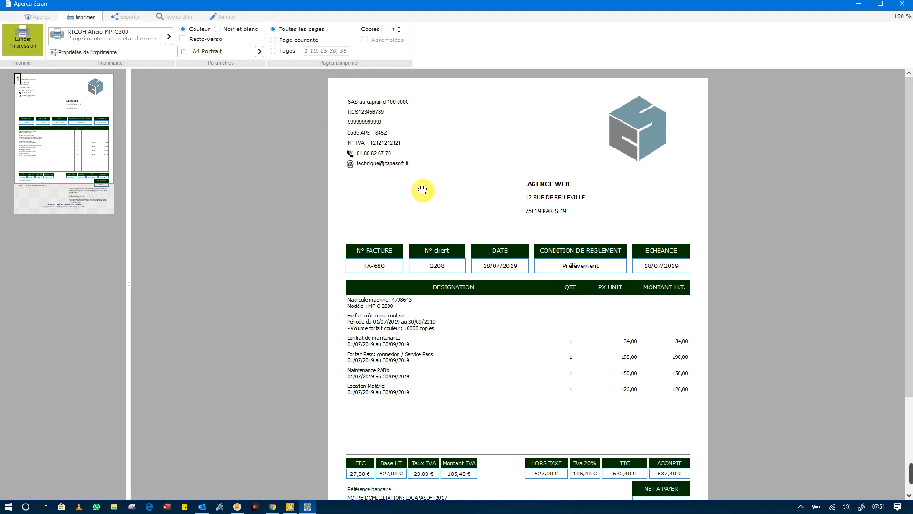
{"action": "left_click", "coordinate": [901, 6]}
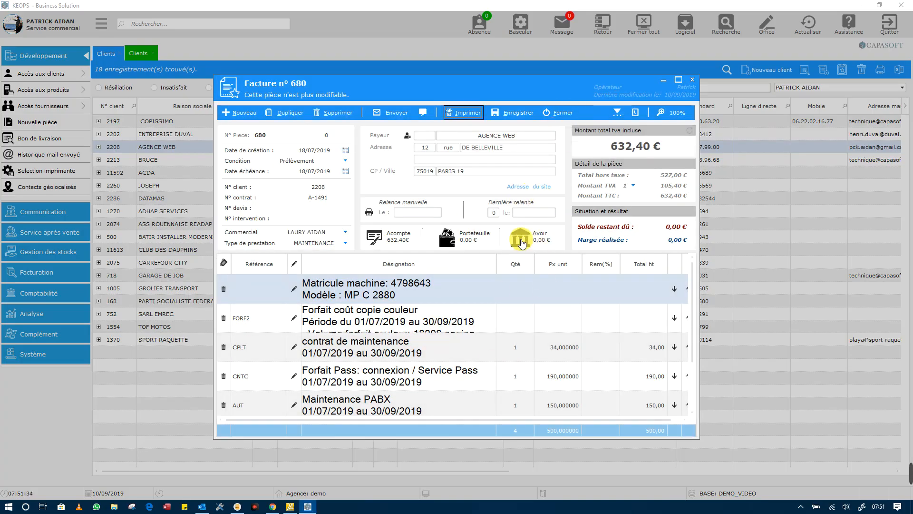
{"action": "left_click", "coordinate": [564, 117]}
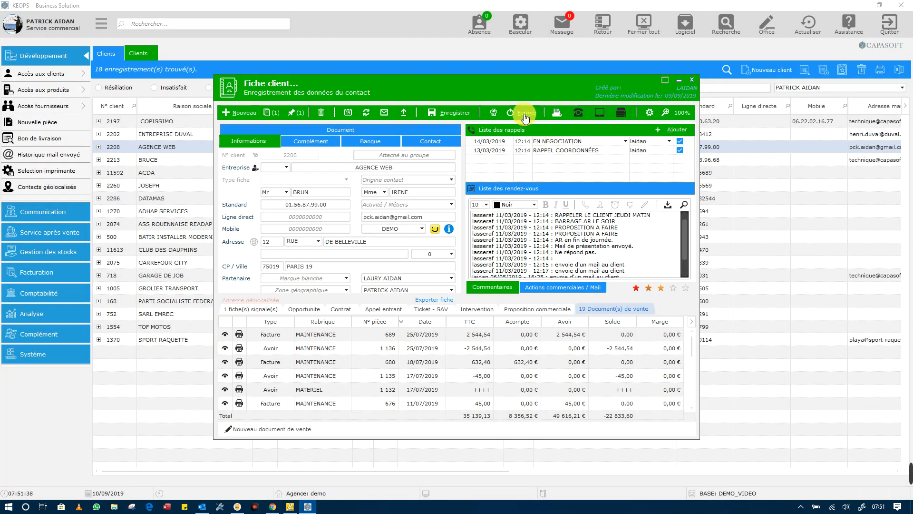
{"action": "left_click", "coordinate": [525, 116]}
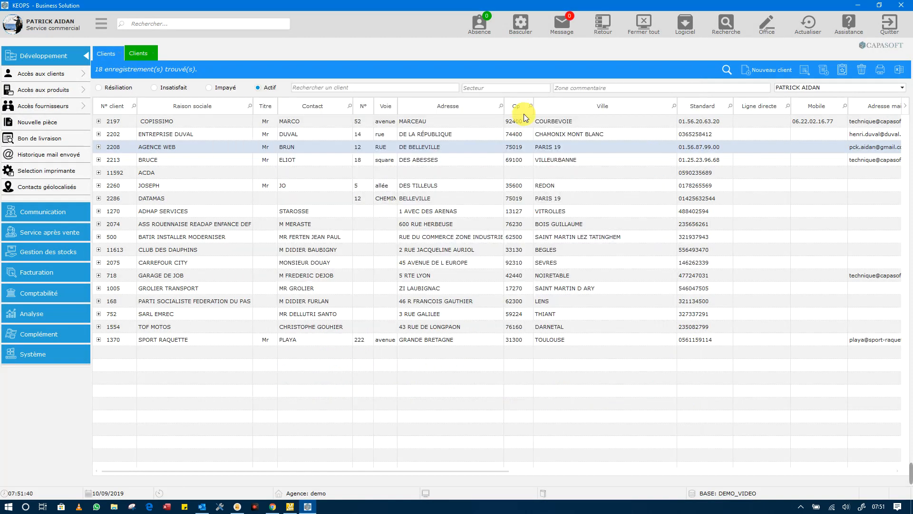
{"action": "left_click", "coordinate": [644, 23]}
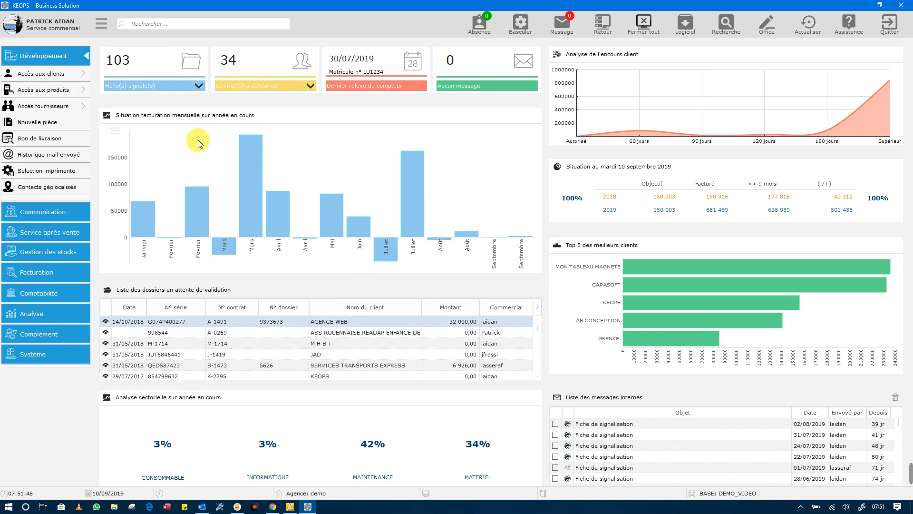
Open the product catalogue, view the record for CABLE RJ45 5 METRES CAT.6 UTP BLANC, and close it
{"action": "left_click", "coordinate": [85, 94]}
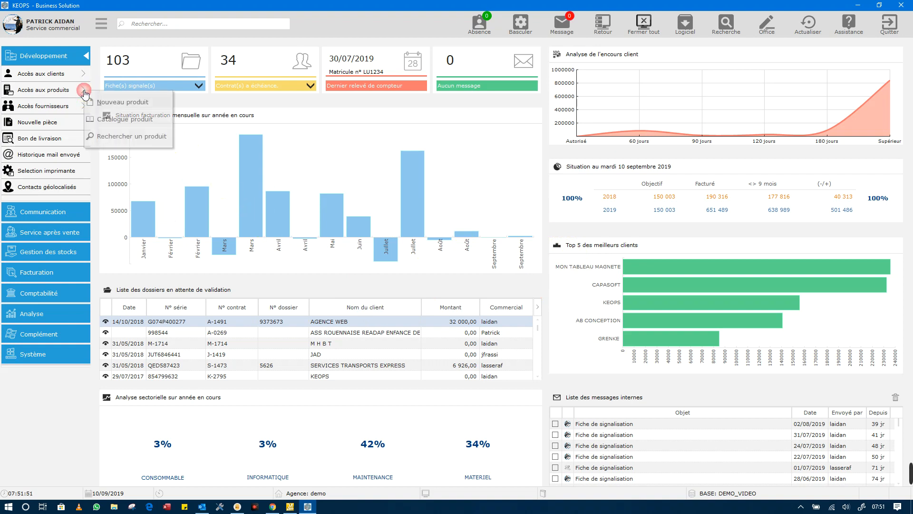
{"action": "left_click", "coordinate": [104, 119]}
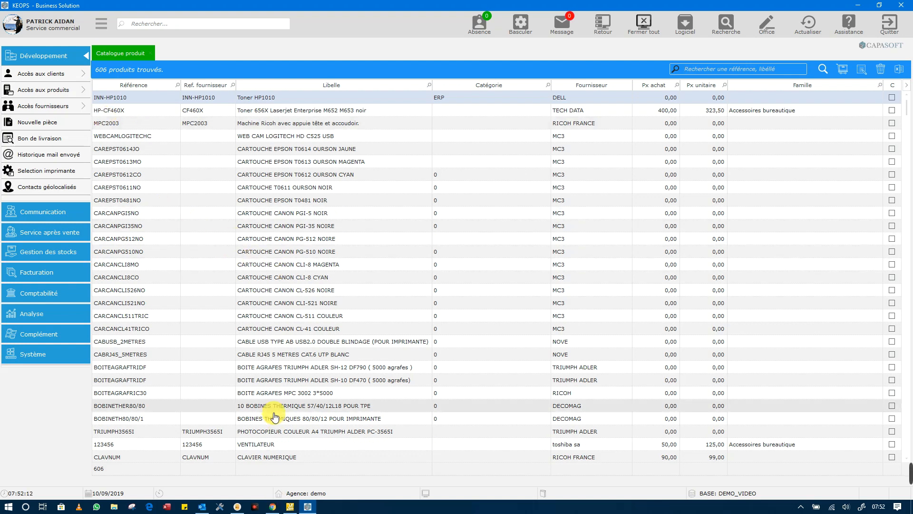
{"action": "left_click", "coordinate": [273, 356]}
{"action": "double_click", "coordinate": [273, 356]}
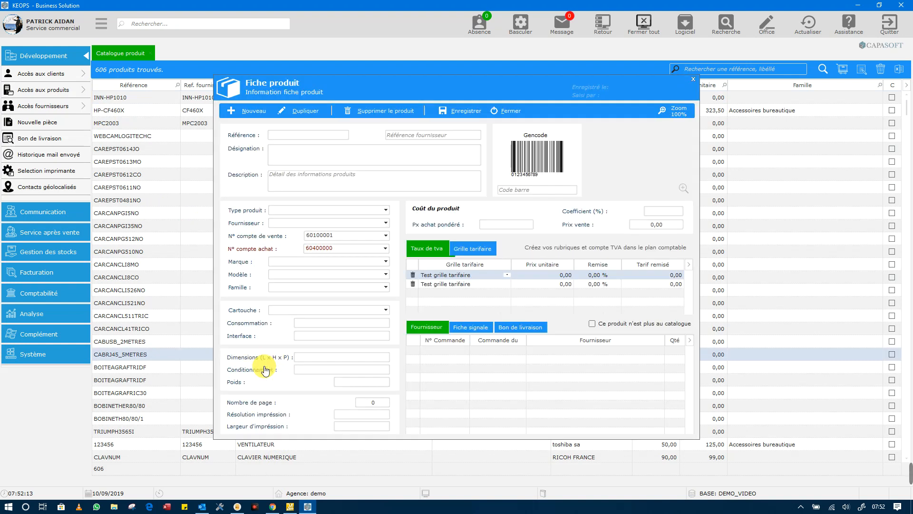
{"action": "left_click_drag", "start_coordinate": [447, 82], "coordinate": [443, 51]}
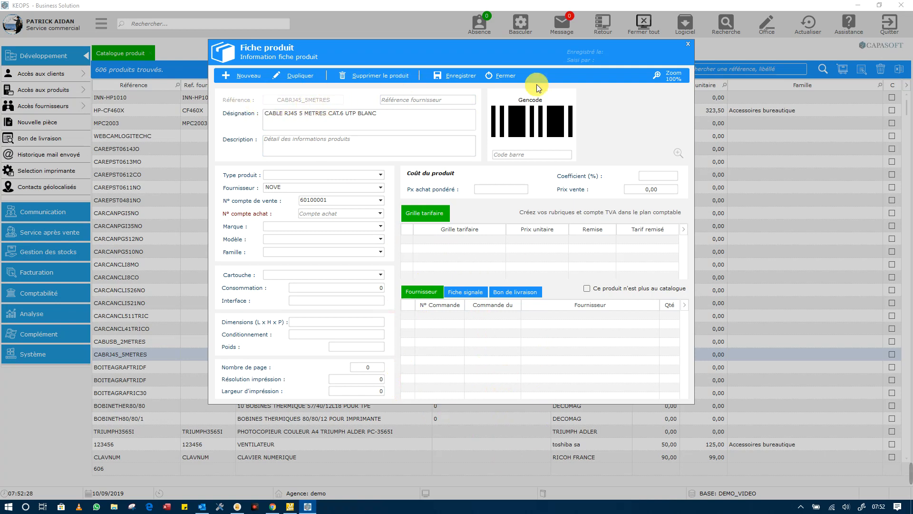
{"action": "left_click", "coordinate": [494, 76]}
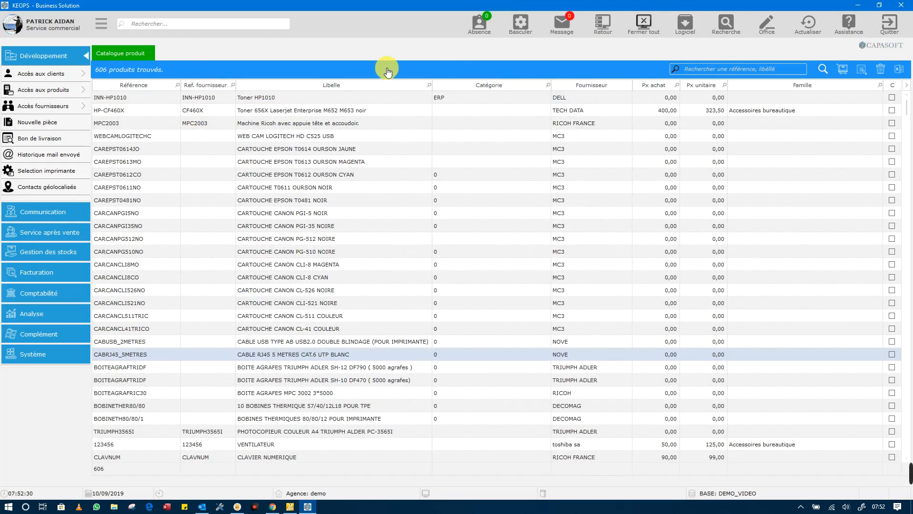
Create a new product record with reference and supplier reference TEST PAT and the designation "Libelle de test pour facturation"
{"action": "left_click", "coordinate": [843, 69]}
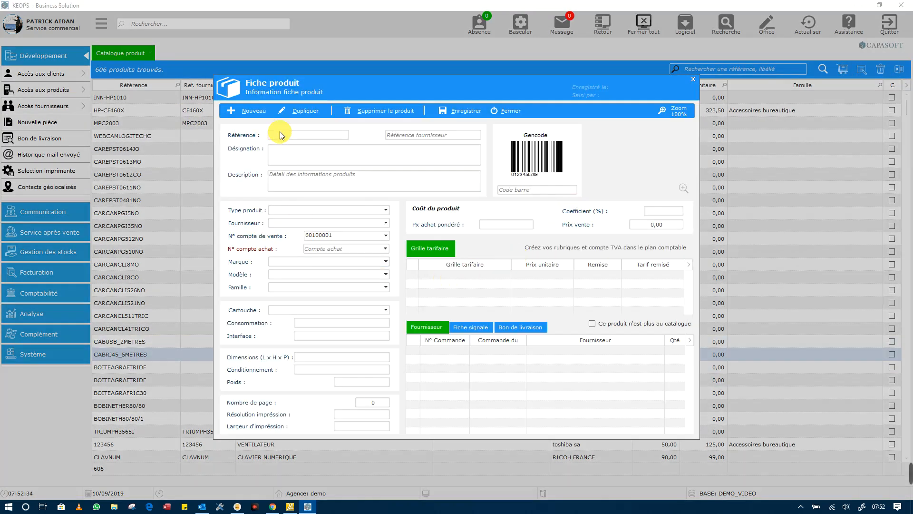
{"action": "left_click", "coordinate": [280, 133]}
{"action": "key", "text": "Tab"}
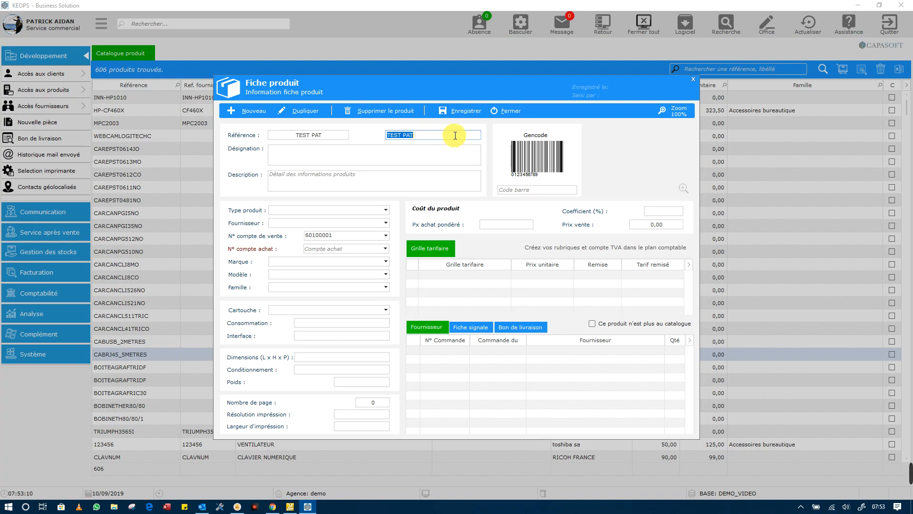
{"action": "left_click", "coordinate": [332, 158]}
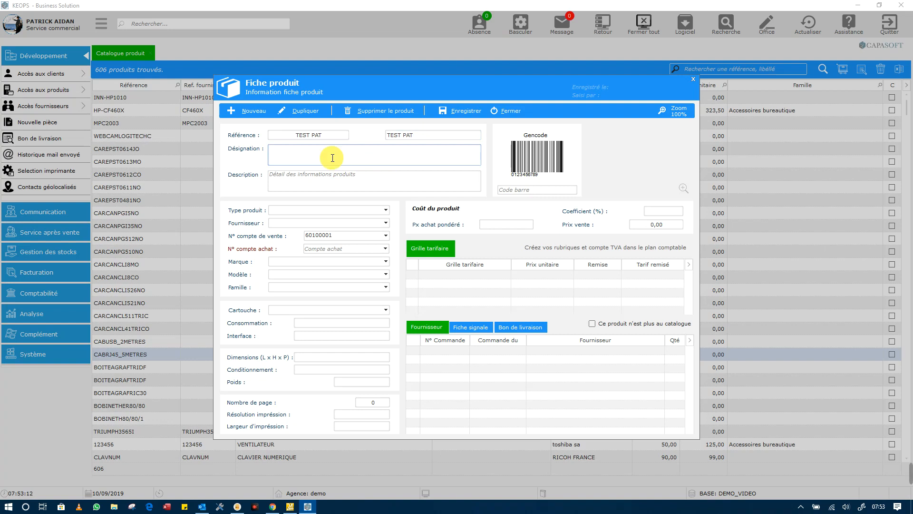
{"action": "type", "text": "Libelle de test ôur facturation"}
{"action": "left_click", "coordinate": [309, 148]}
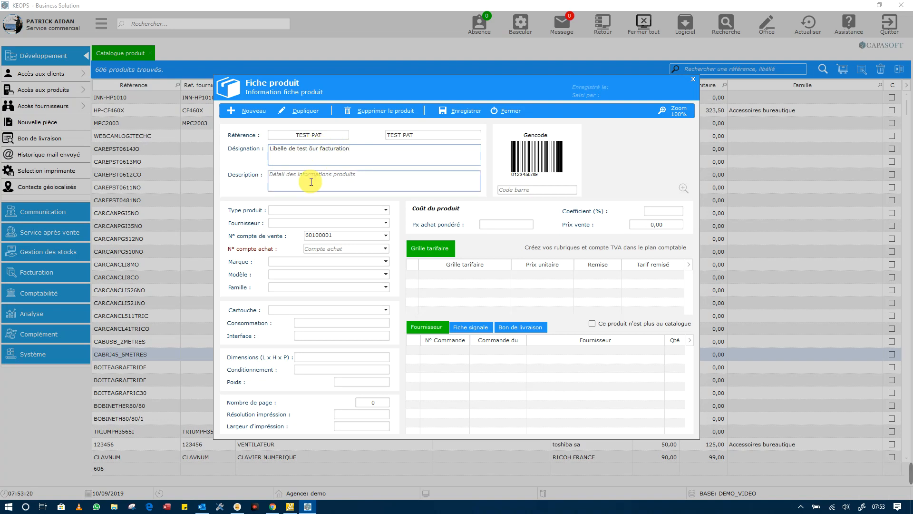
{"action": "key", "text": "BackSpace"}
{"action": "type", "text": "p"}
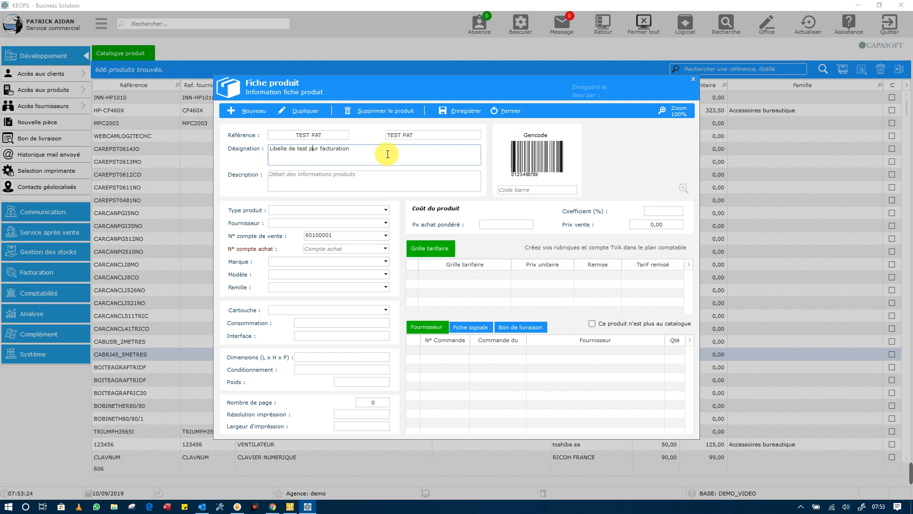
{"action": "type", "text": "o"}
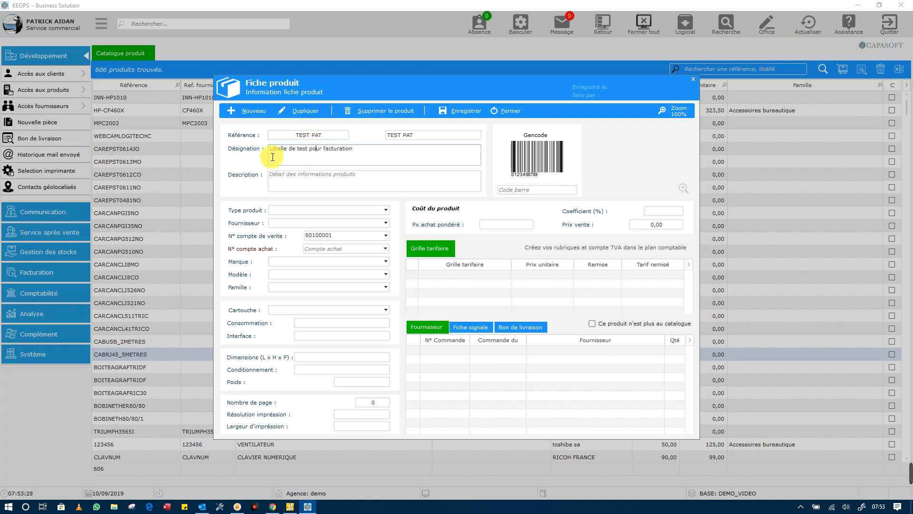
{"action": "left_click_drag", "start_coordinate": [269, 148], "coordinate": [359, 148]}
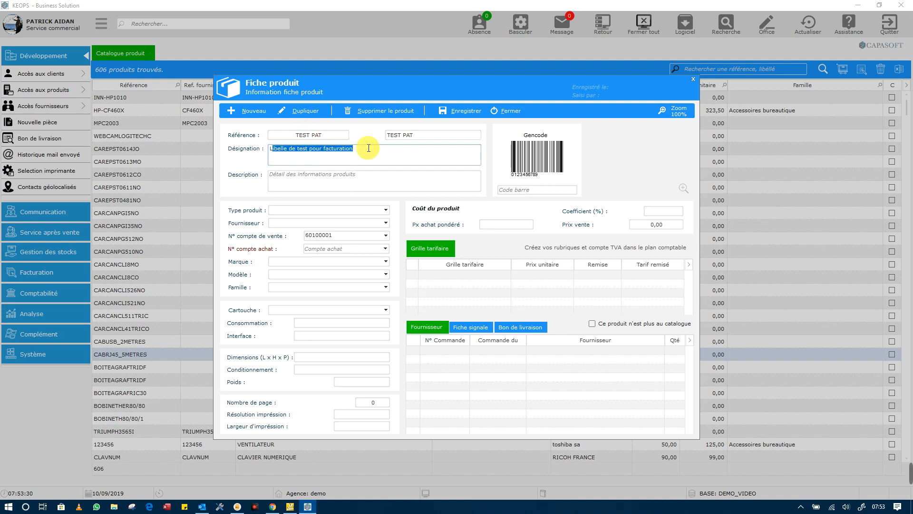
{"action": "left_click", "coordinate": [372, 178]}
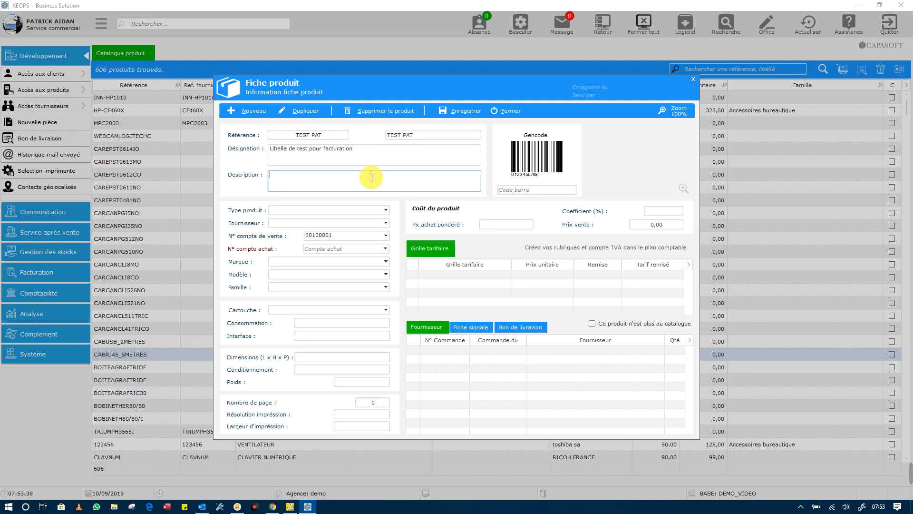
{"action": "left_click", "coordinate": [356, 157]}
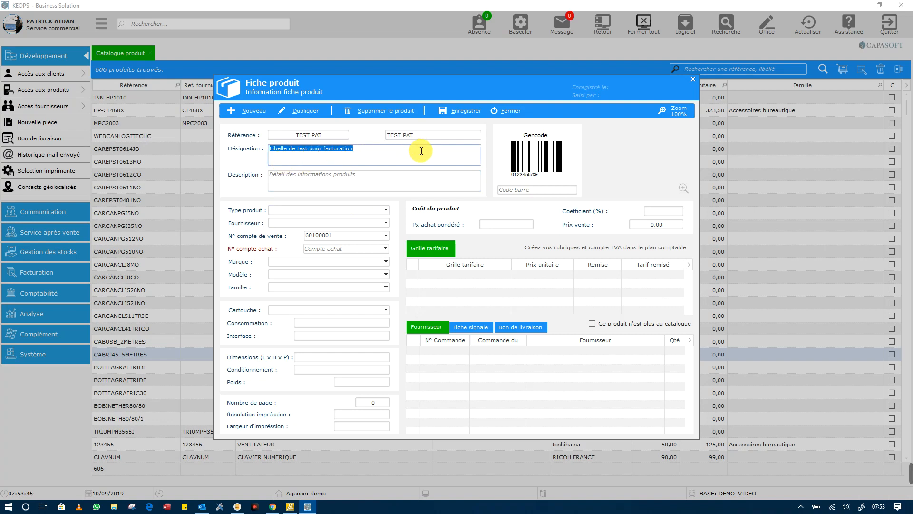
{"action": "left_click", "coordinate": [300, 181]}
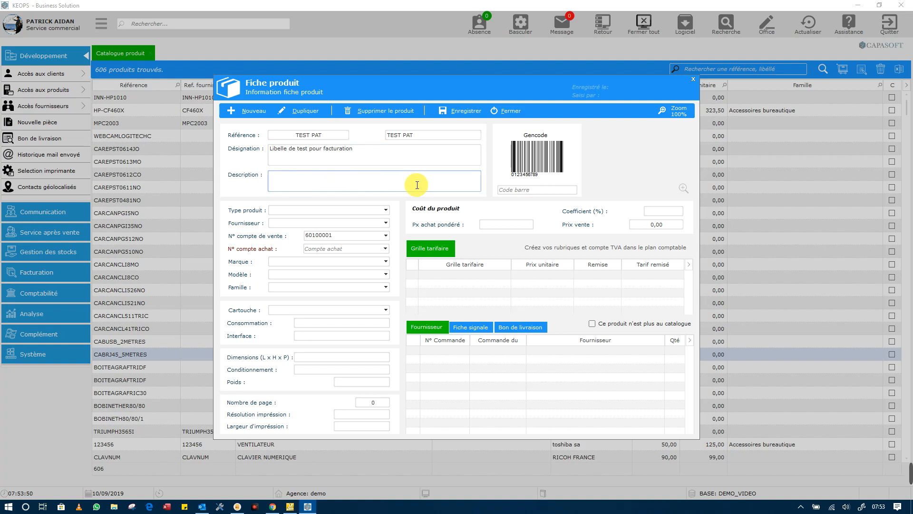
{"action": "left_click", "coordinate": [390, 153]}
{"action": "left_click", "coordinate": [390, 153]}
{"action": "left_click", "coordinate": [390, 152]}
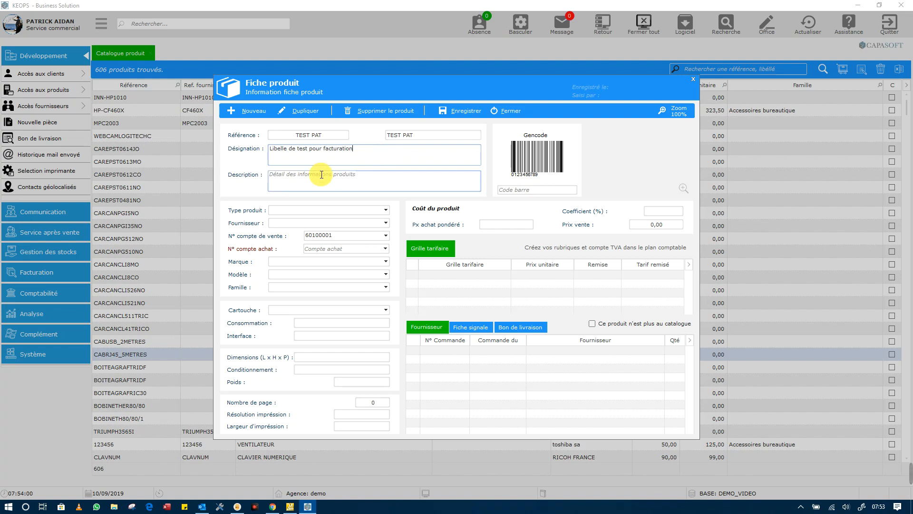
{"action": "left_click", "coordinate": [336, 180]}
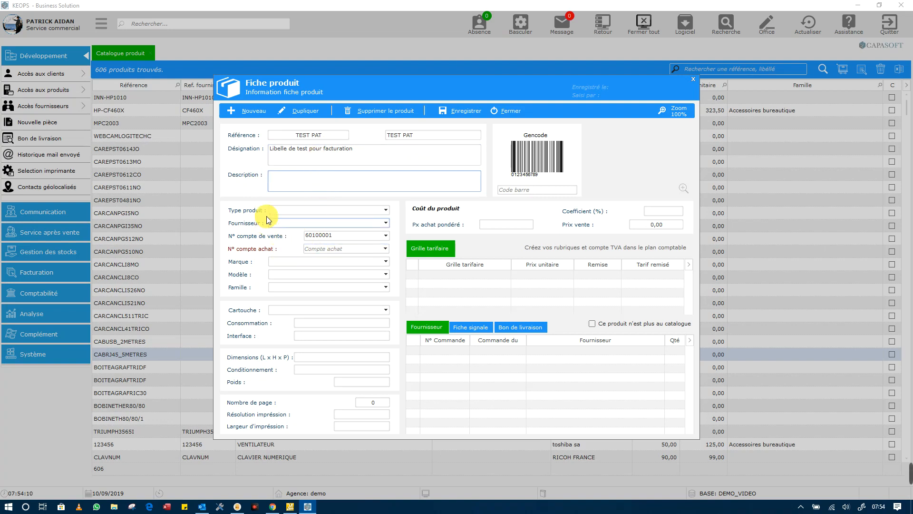
Set the new product's supplier to RICOH FRANCE and its product type to Tablette
{"action": "left_click", "coordinate": [387, 226]}
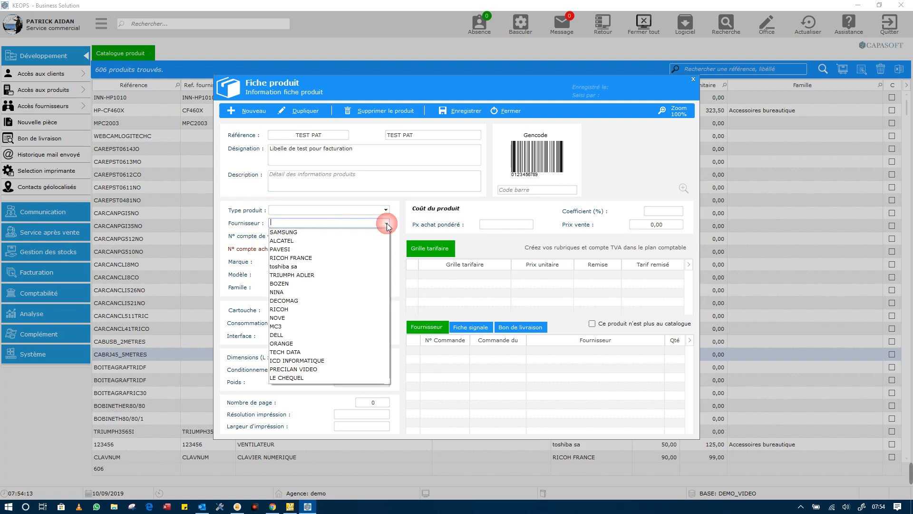
{"action": "left_click", "coordinate": [326, 260]}
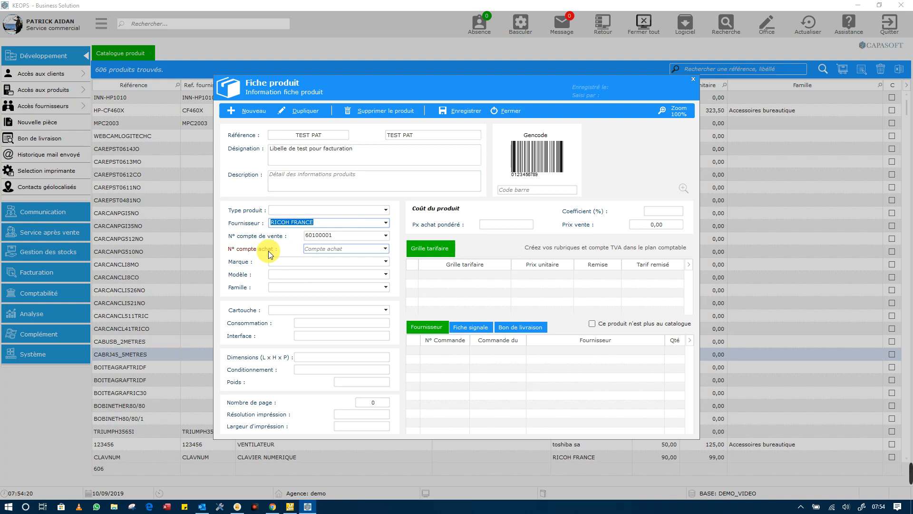
{"action": "left_click", "coordinate": [388, 211]}
{"action": "left_click", "coordinate": [387, 210]}
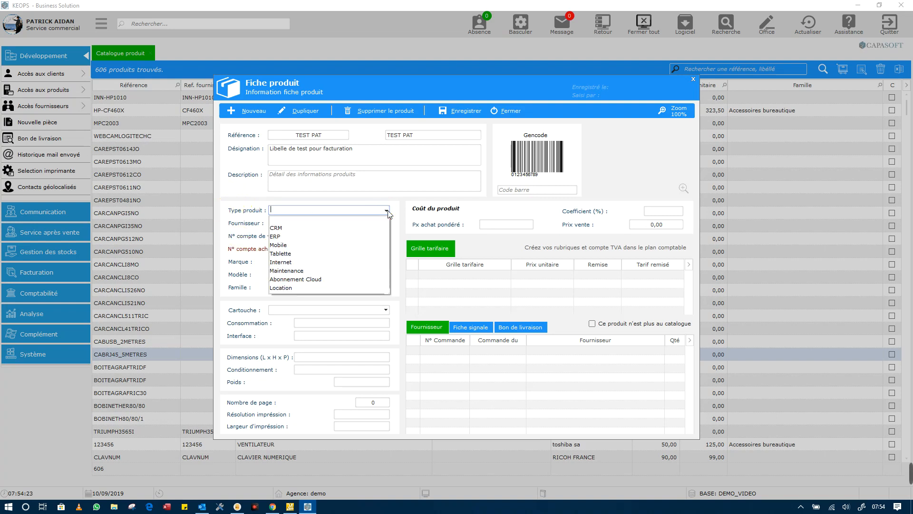
{"action": "left_click", "coordinate": [310, 251]}
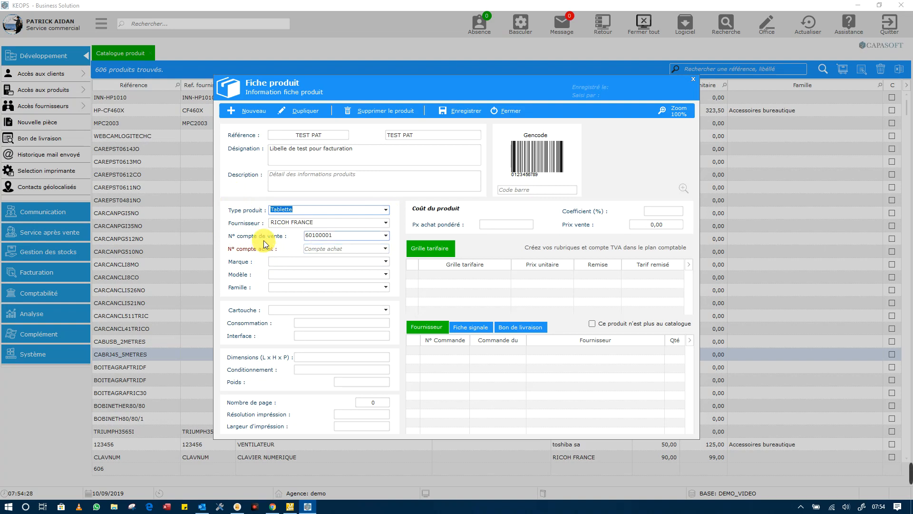
Assign ledger account 70600000 as the product's sales account and 60400000 as its purchase account
{"action": "left_click", "coordinate": [347, 237]}
{"action": "left_click", "coordinate": [348, 249]}
{"action": "left_click", "coordinate": [386, 236]}
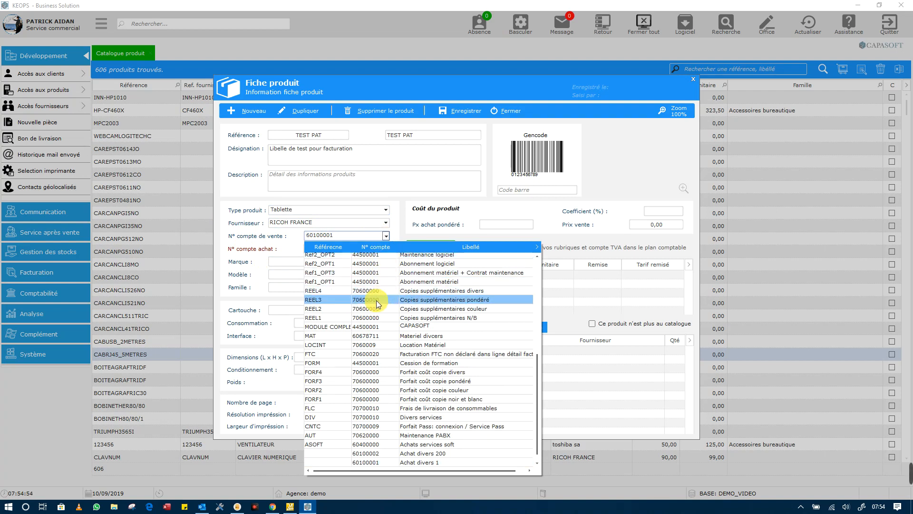
{"action": "left_click", "coordinate": [324, 379]}
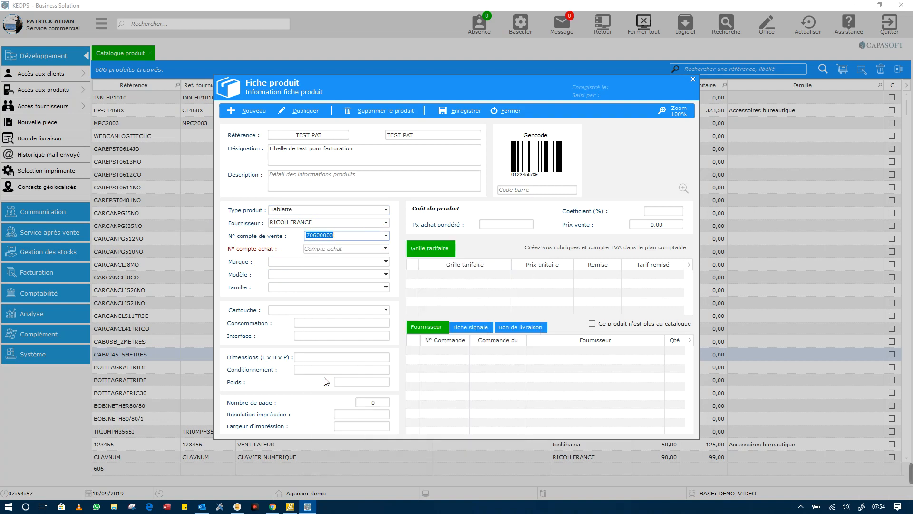
{"action": "left_click", "coordinate": [386, 249]}
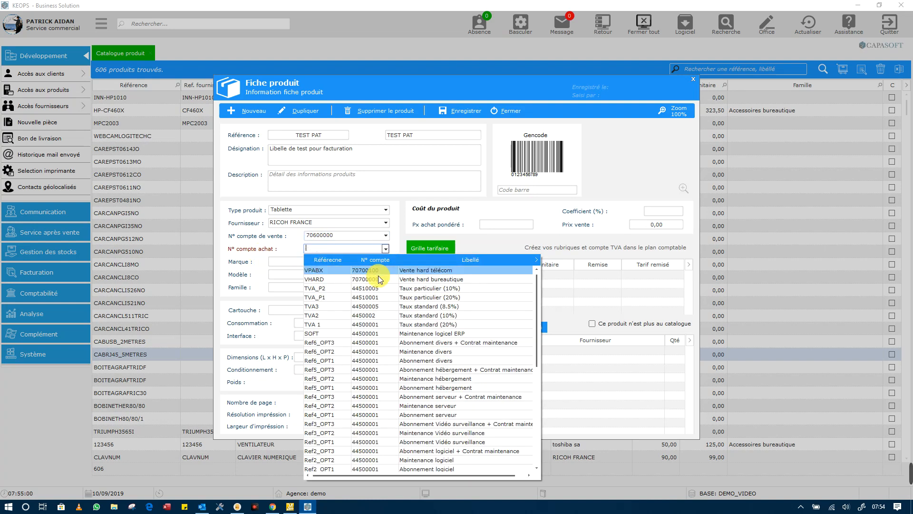
{"action": "scroll", "coordinate": [409, 381], "scroll_direction": "down", "scroll_amount": 8}
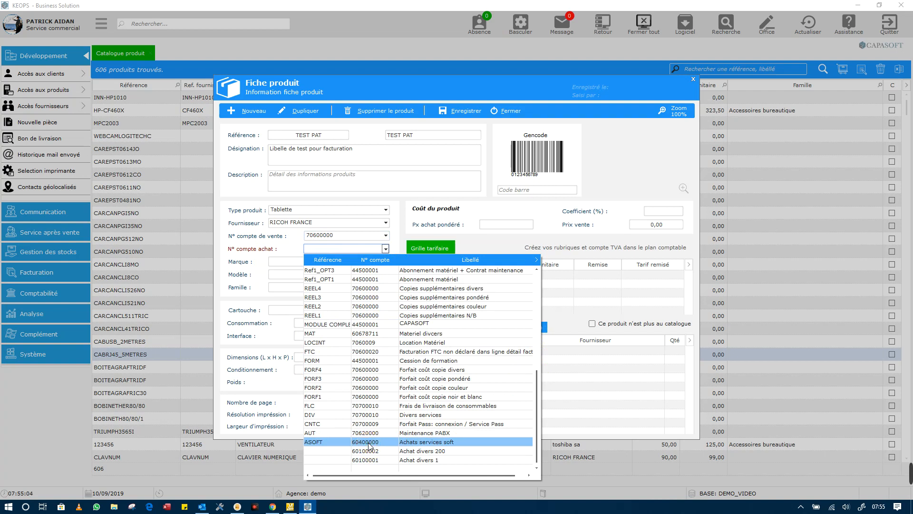
{"action": "left_click", "coordinate": [469, 431]}
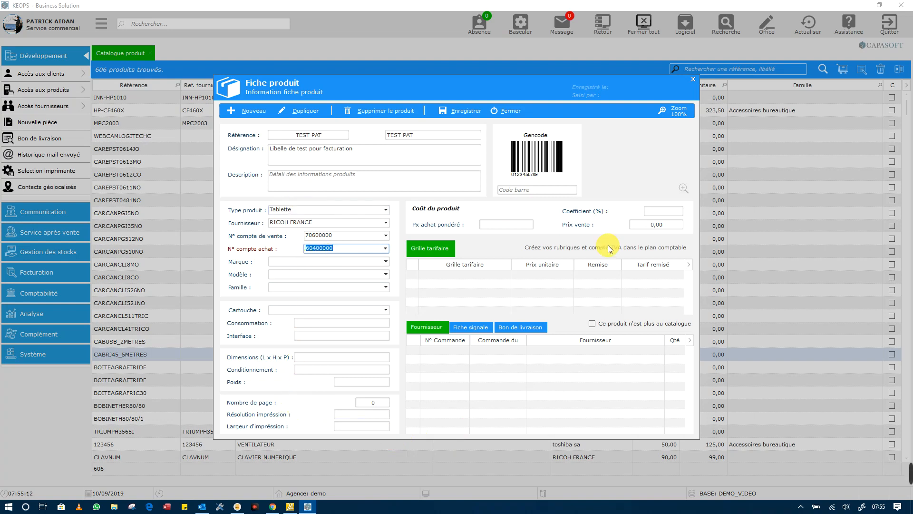
{"action": "left_click", "coordinate": [536, 190]}
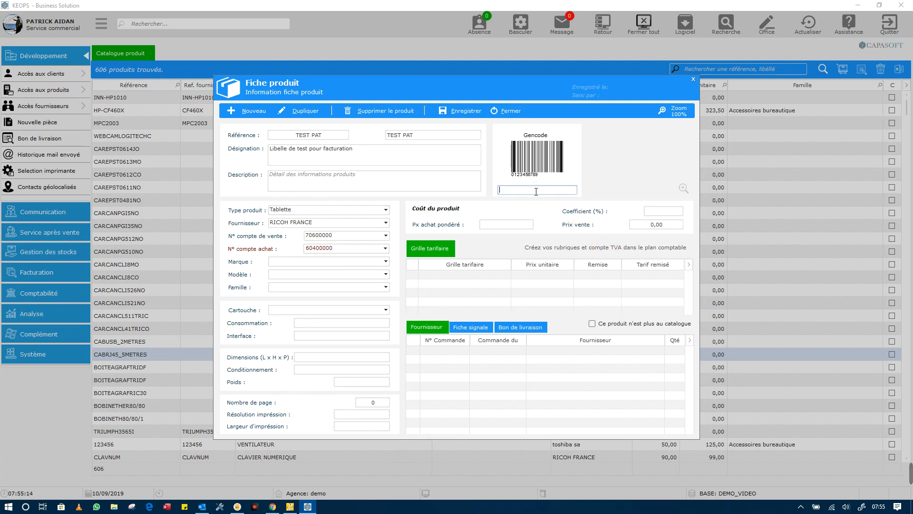
{"action": "type", "text": "5445454545"}
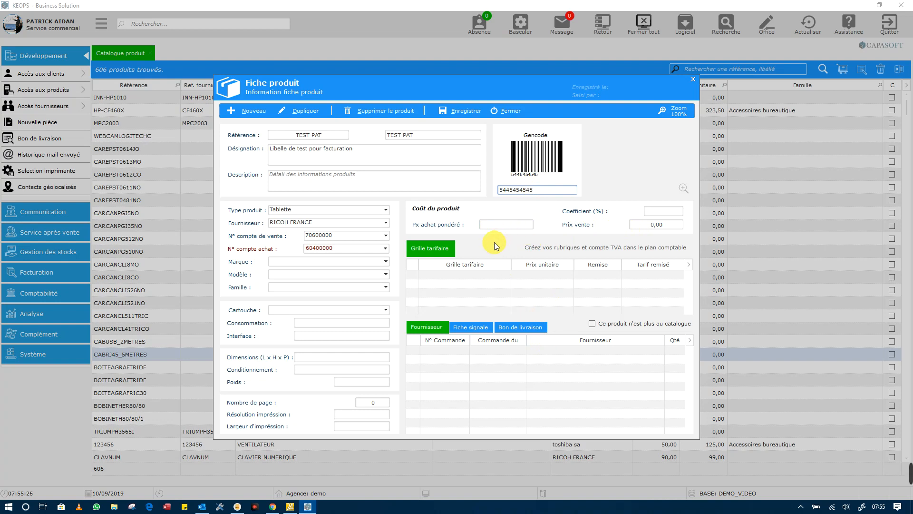
{"action": "left_click", "coordinate": [485, 224]}
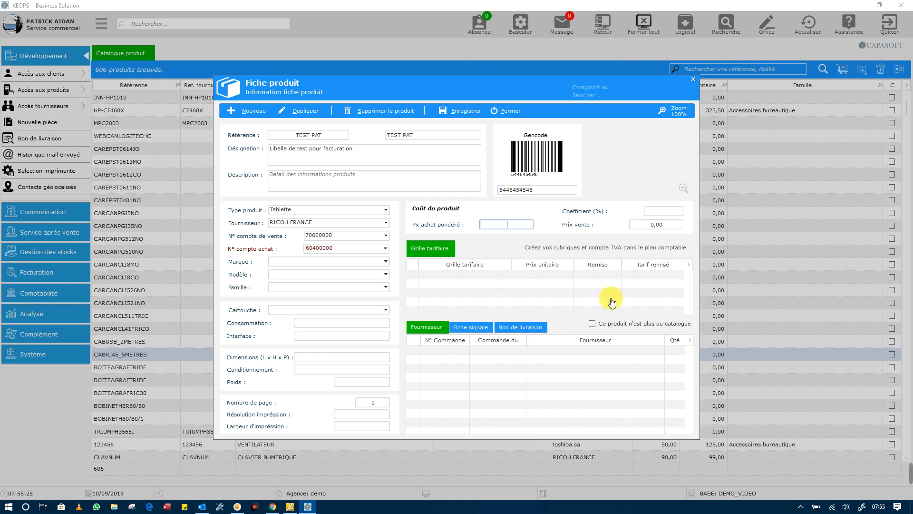
{"action": "type", "text": "100"}
{"action": "key", "text": "Tab"}
{"action": "type", "text": "50"}
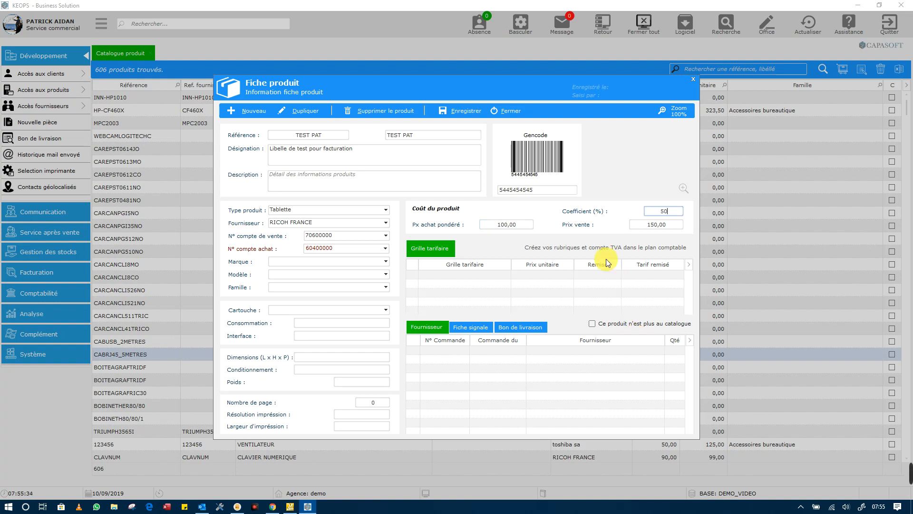
Set the product's sale price to 900
{"action": "left_click", "coordinate": [667, 226]}
{"action": "type", "text": "9"}
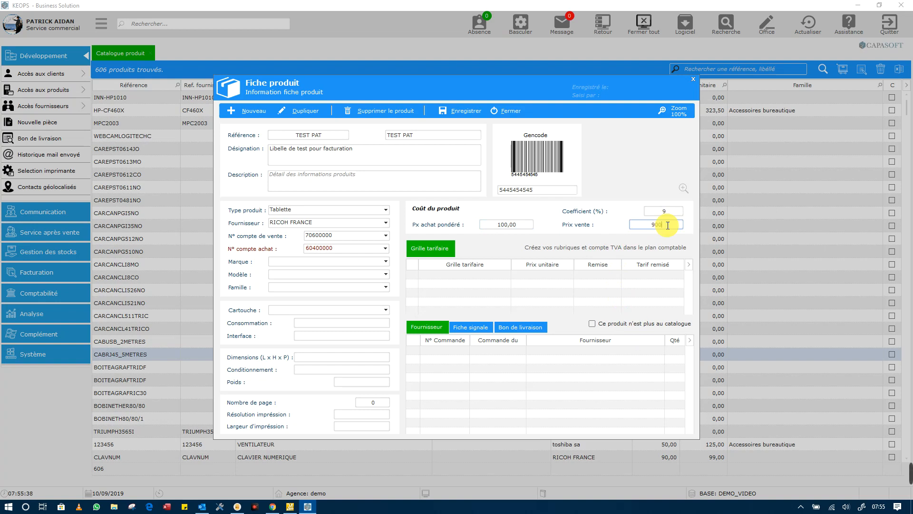
{"action": "key", "text": "Tab"}
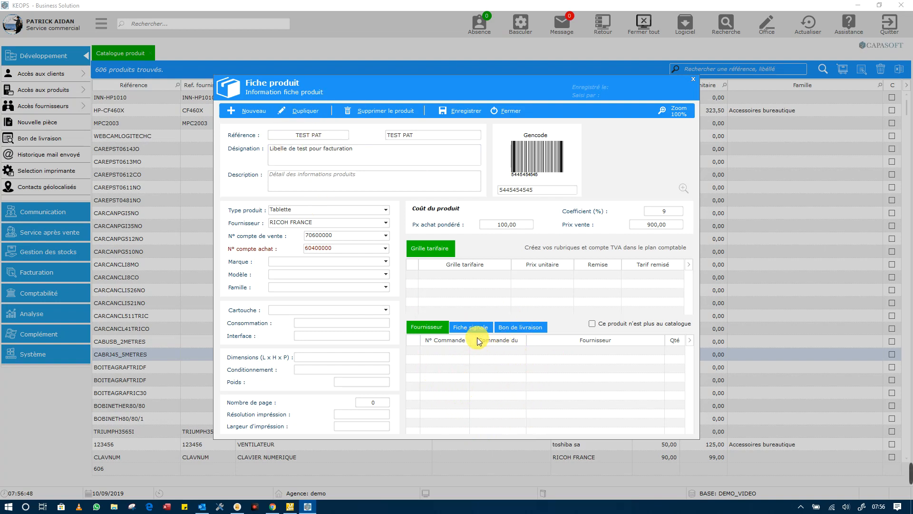
Check the product's Bon de livraison list, save the product record, and close all open windows
{"action": "left_click", "coordinate": [468, 327]}
{"action": "left_click", "coordinate": [503, 328]}
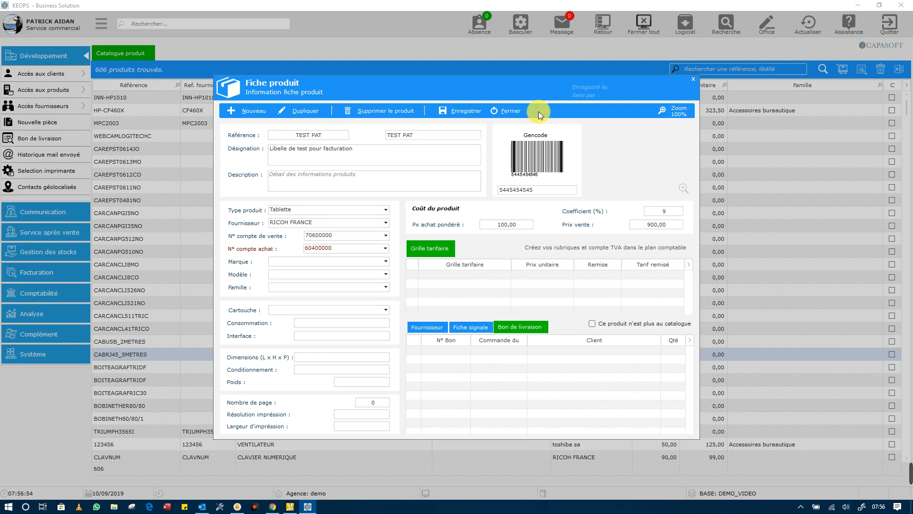
{"action": "left_click", "coordinate": [513, 111]}
{"action": "left_click", "coordinate": [444, 112]}
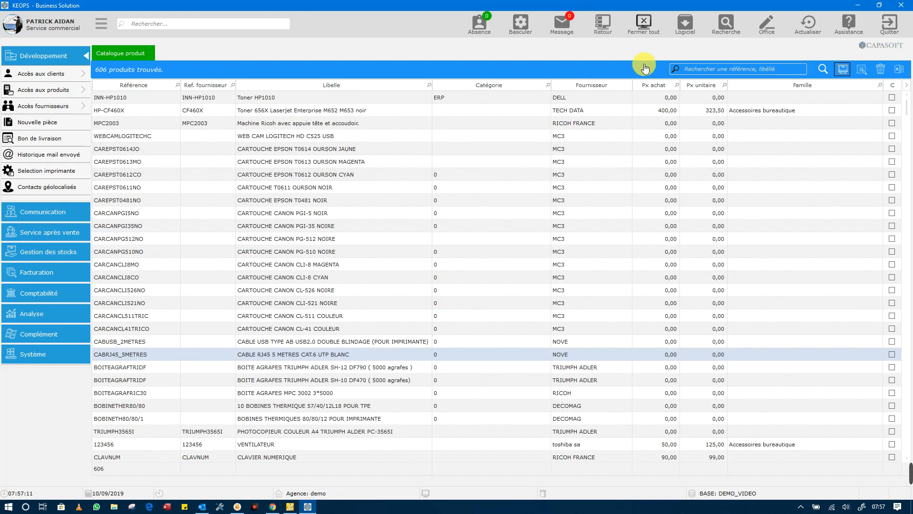
{"action": "left_click", "coordinate": [644, 22]}
Open the ADHAP SERVICES record from the client list and open its MATERIEL invoice dated 25/03/2019
{"action": "mouse_move", "coordinate": [414, 201]}
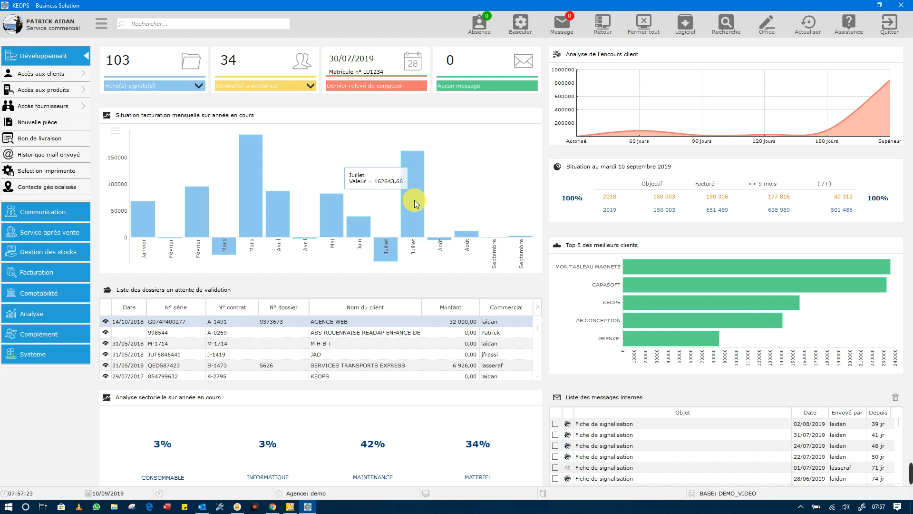
{"action": "left_click", "coordinate": [84, 76]}
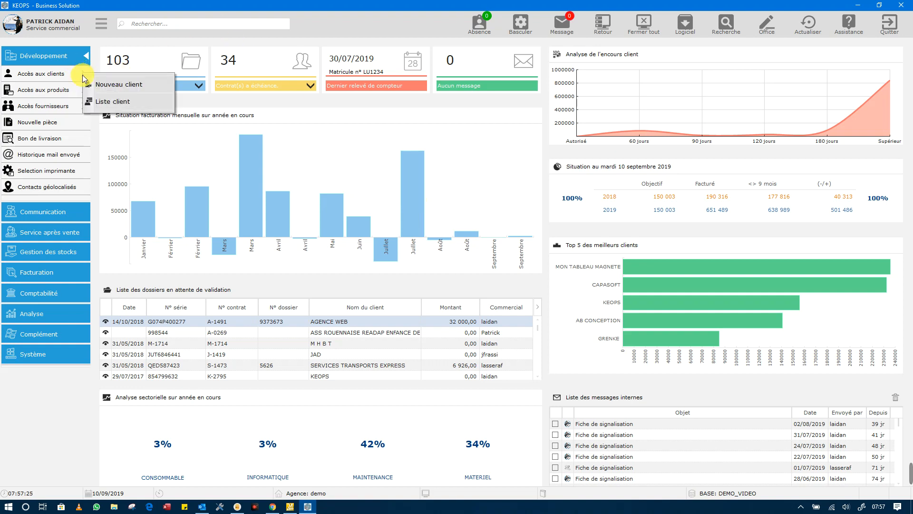
{"action": "left_click", "coordinate": [111, 103]}
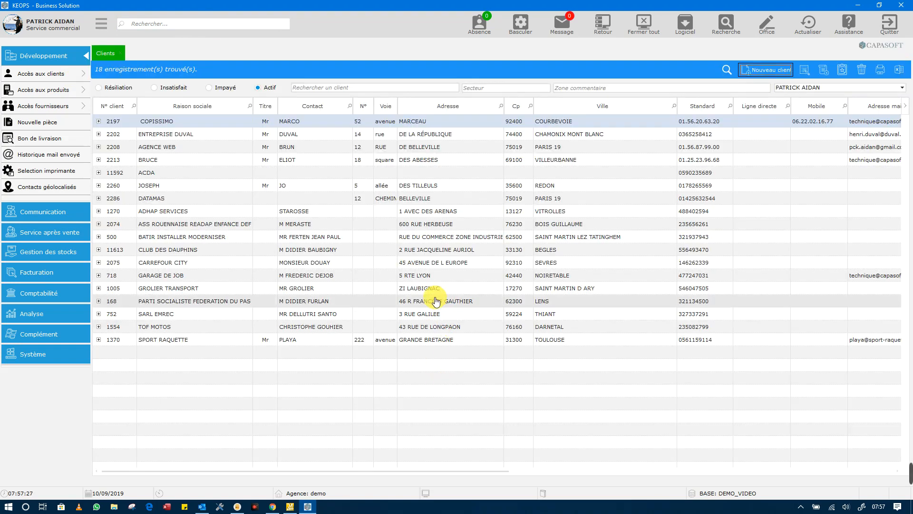
{"action": "double_click", "coordinate": [431, 213]}
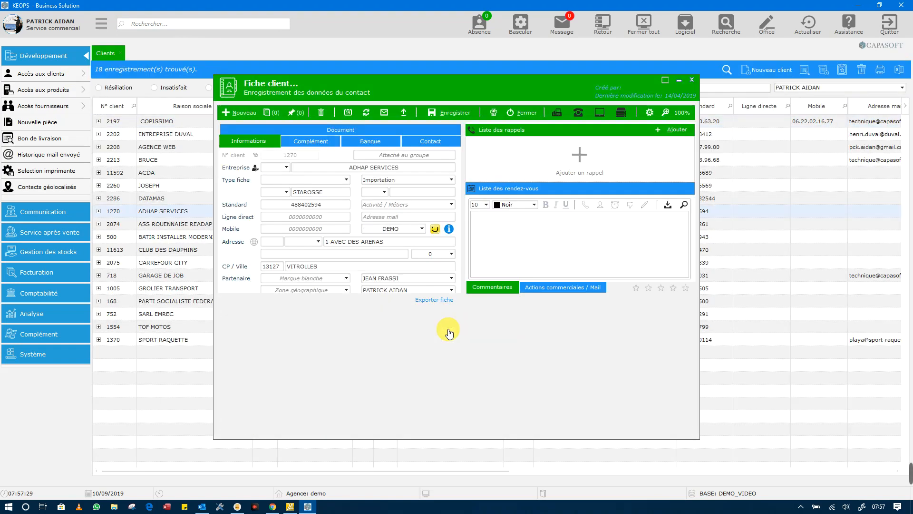
{"action": "left_click", "coordinate": [583, 316]}
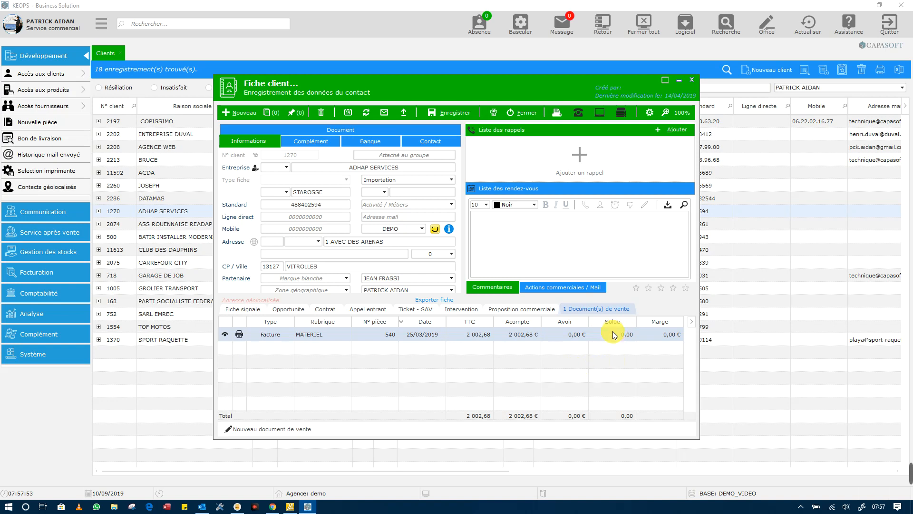
{"action": "left_click", "coordinate": [224, 335]}
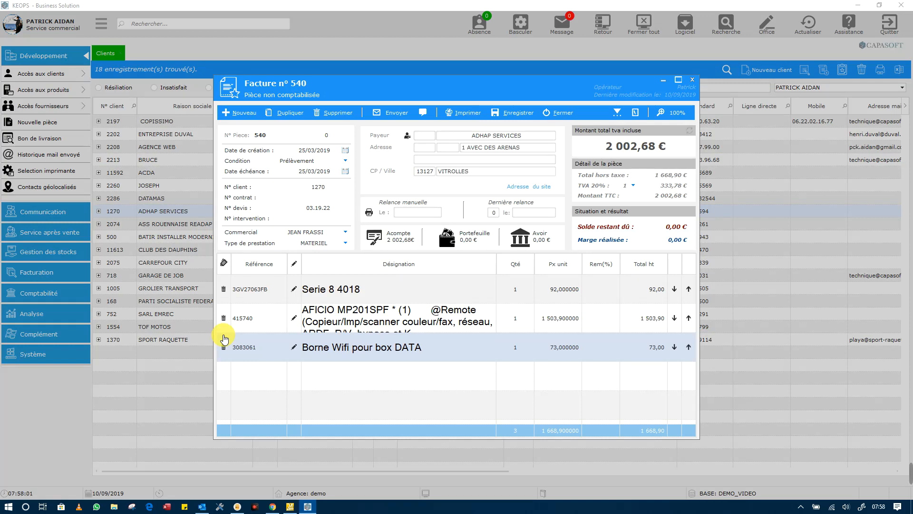
Close the MATERIEL invoice, preview its printout with header and footer, and close the preview
{"action": "left_click", "coordinate": [559, 115]}
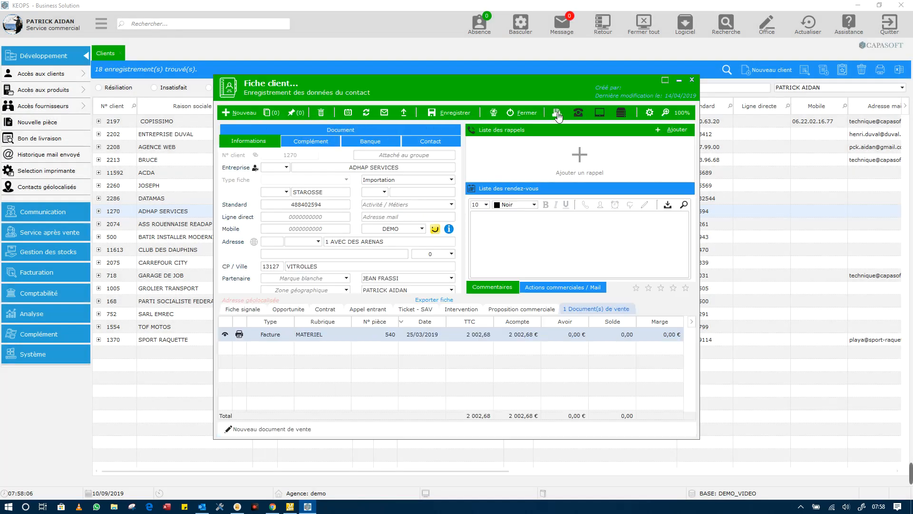
{"action": "left_click", "coordinate": [240, 334]}
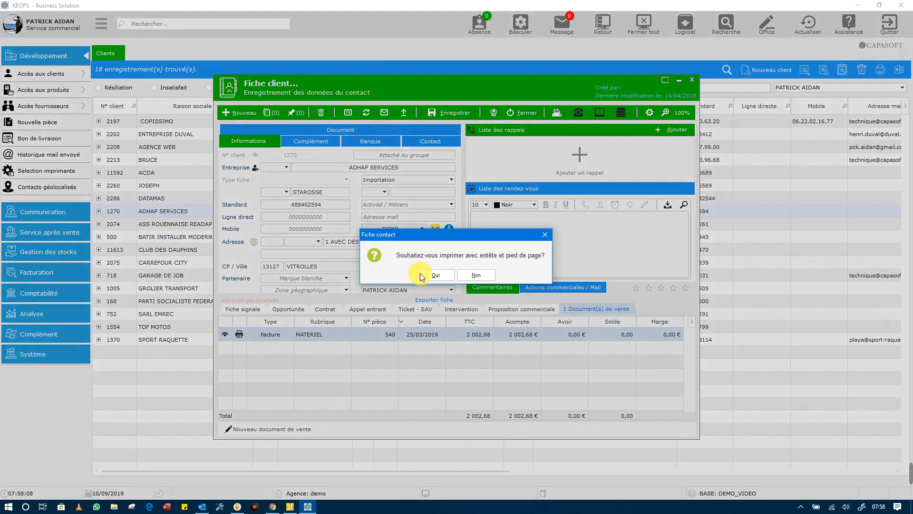
{"action": "left_click", "coordinate": [433, 276]}
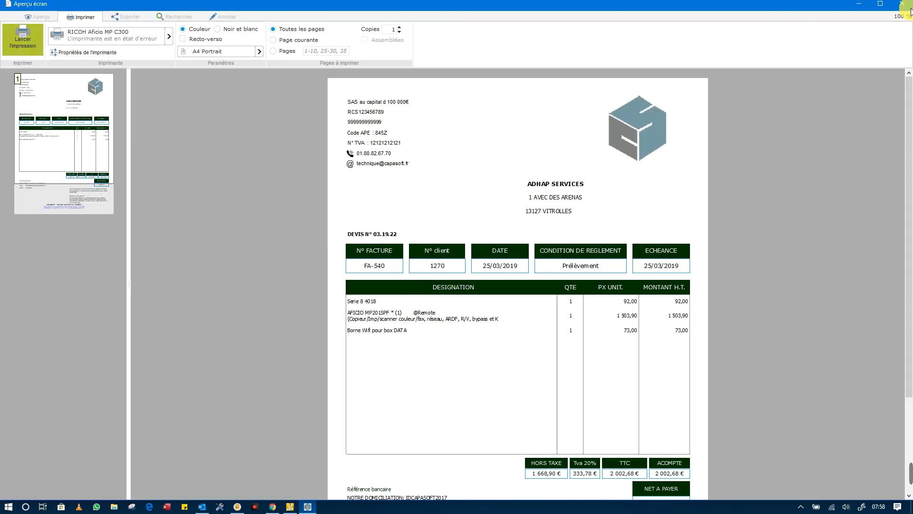
{"action": "left_click", "coordinate": [904, 6]}
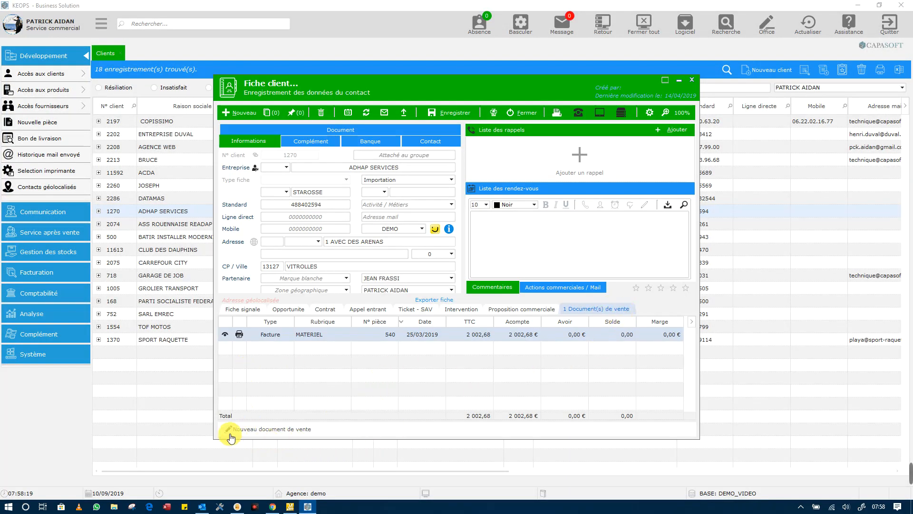
Create a new blank sales document from the ADHAP SERVICES record and close it, confirming the closure
{"action": "left_click", "coordinate": [262, 433]}
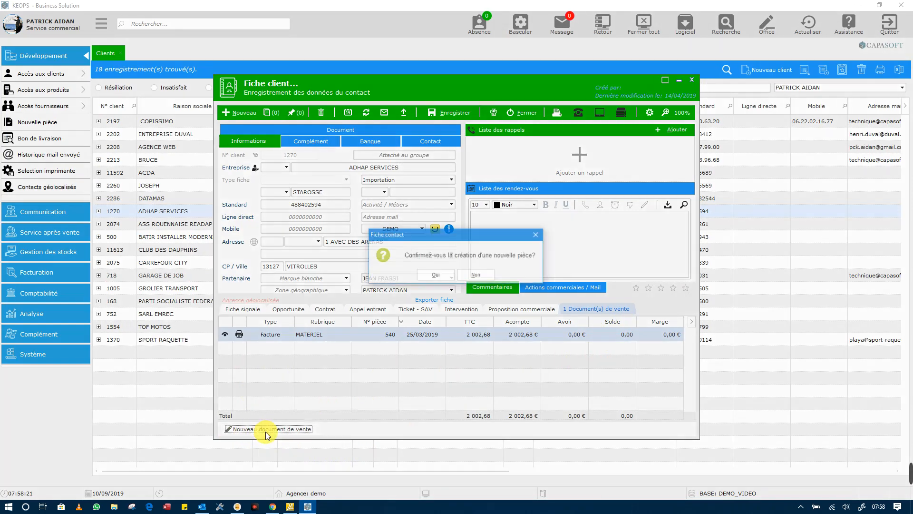
{"action": "left_click", "coordinate": [434, 276]}
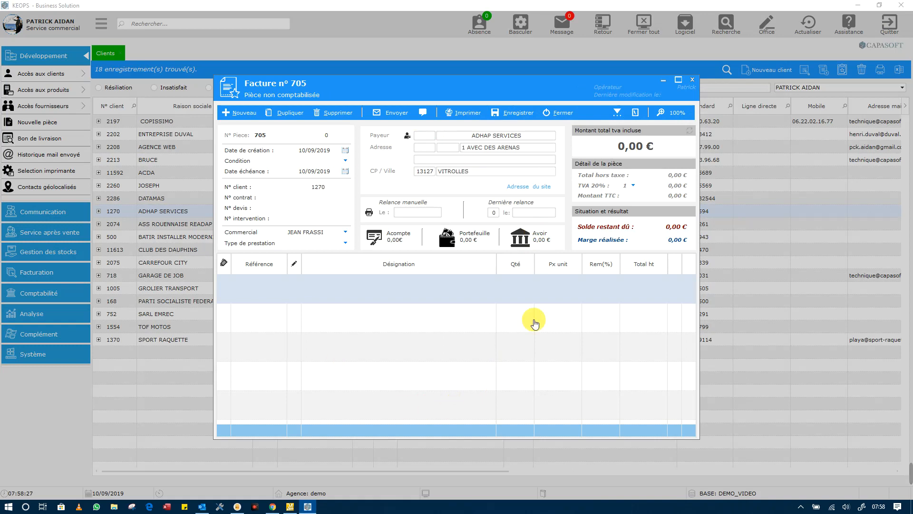
{"action": "left_click", "coordinate": [562, 113]}
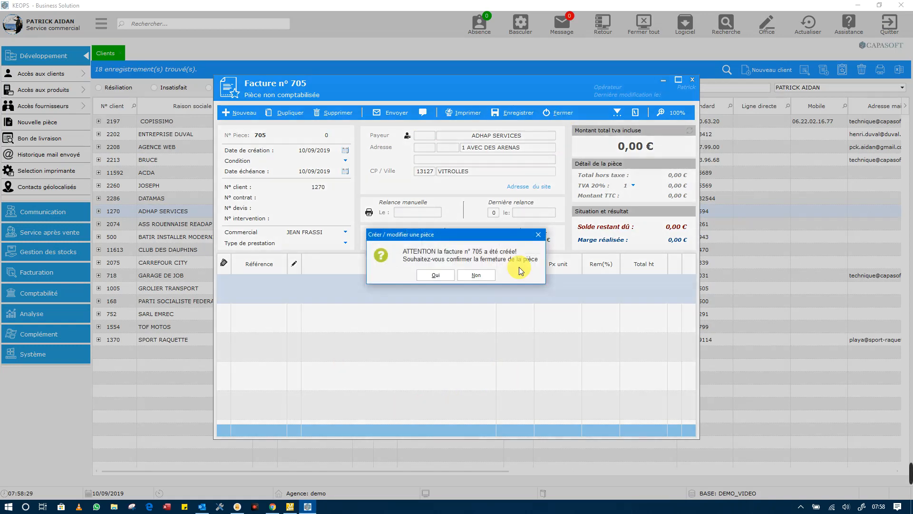
{"action": "left_click", "coordinate": [446, 276]}
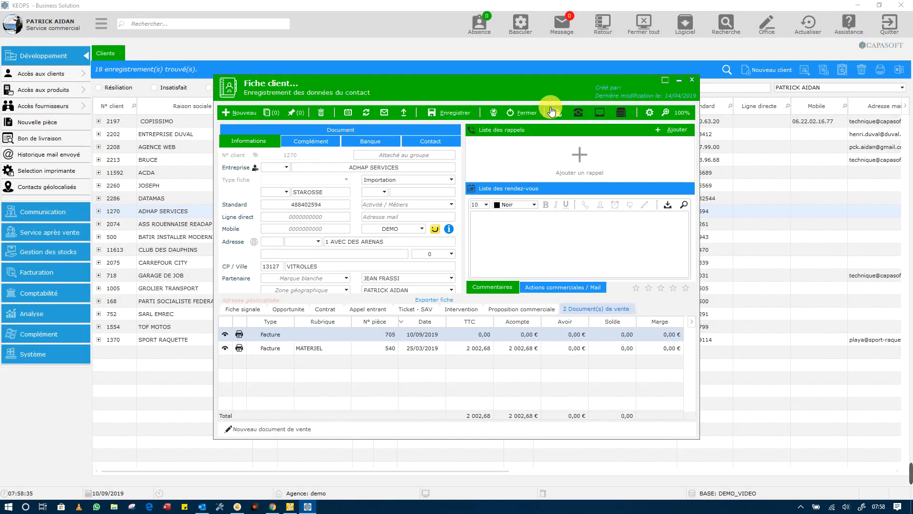
Close the client record and client list, and open the Document de vente list under Facturation
{"action": "left_click", "coordinate": [523, 111]}
{"action": "left_click", "coordinate": [599, 32]}
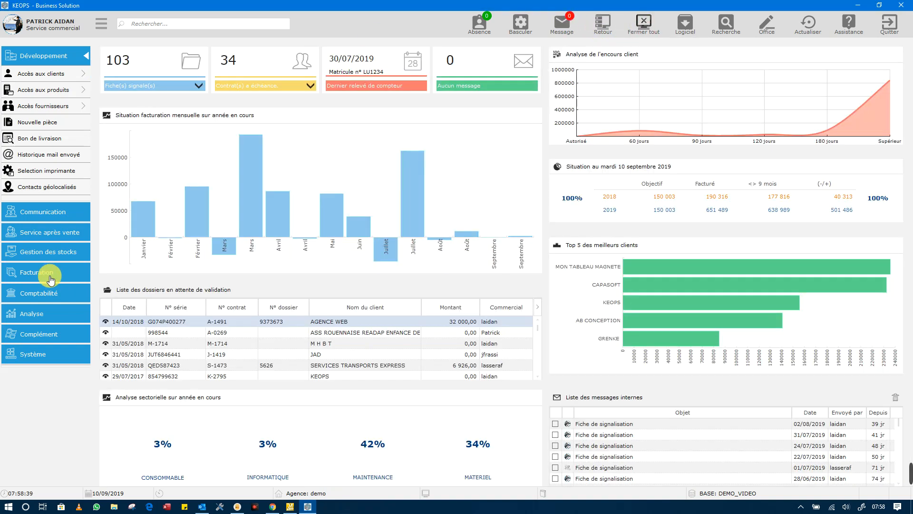
{"action": "left_click", "coordinate": [51, 277]}
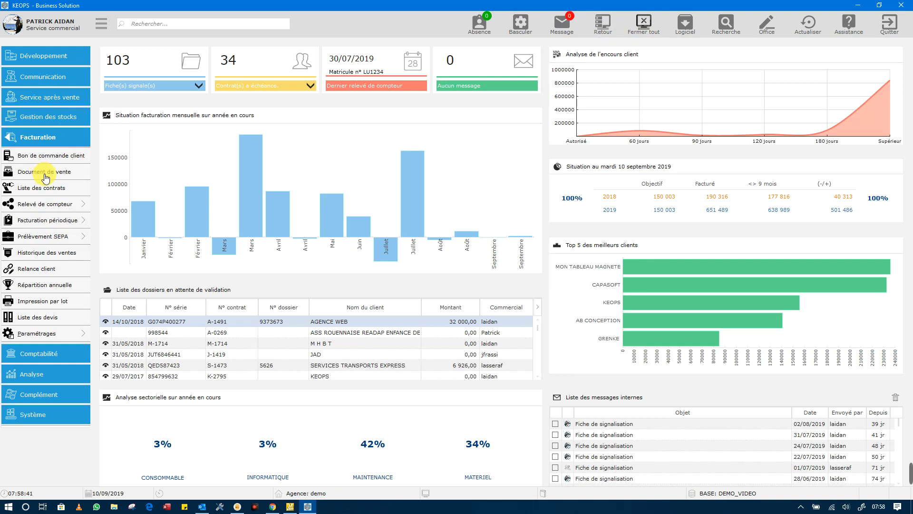
{"action": "left_click", "coordinate": [45, 177]}
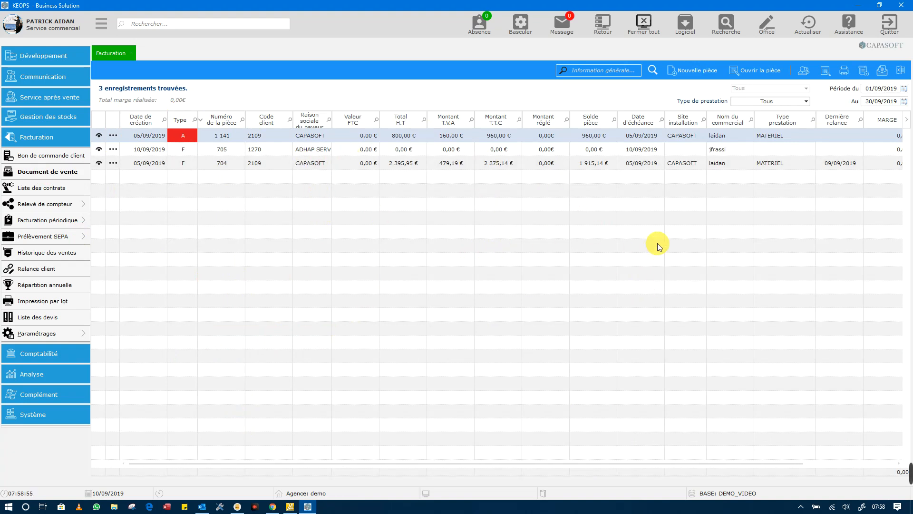
Create a new sales document of type Facture for the DEMO agency
{"action": "left_click", "coordinate": [685, 72]}
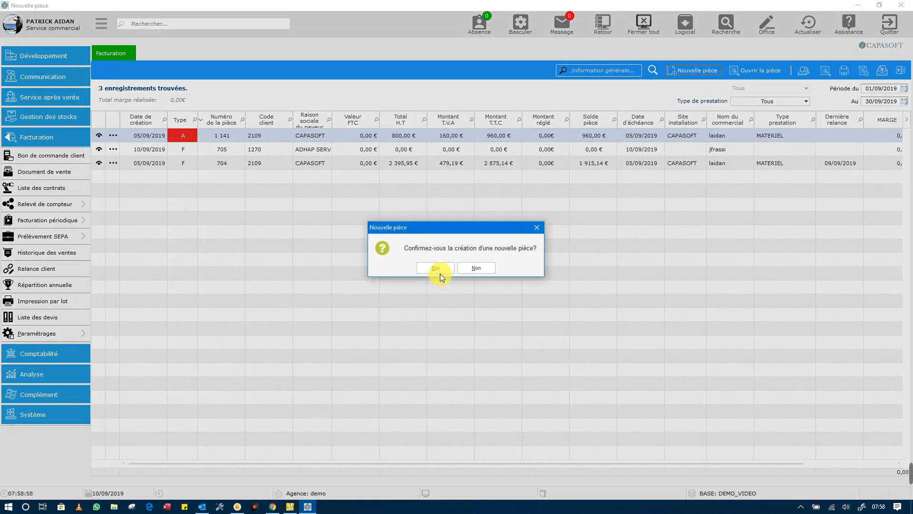
{"action": "left_click", "coordinate": [439, 268]}
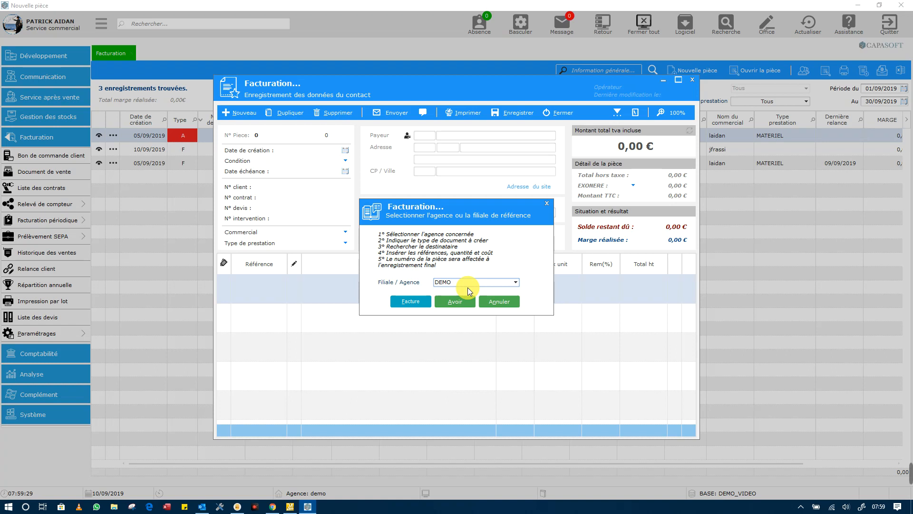
{"action": "left_click", "coordinate": [499, 285]}
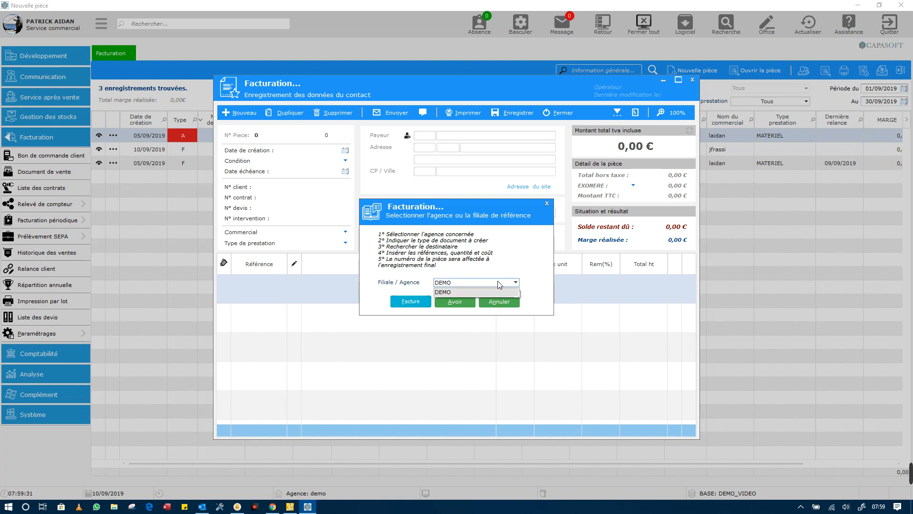
{"action": "left_click", "coordinate": [500, 285]}
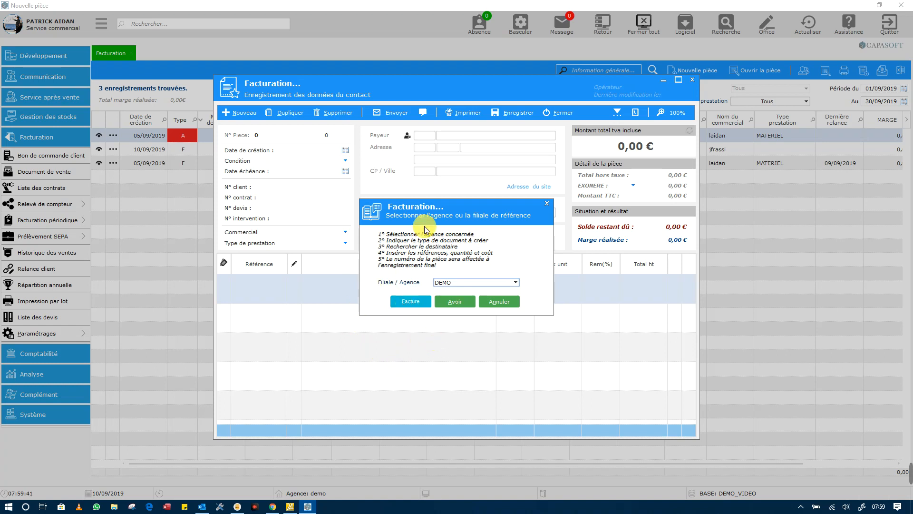
{"action": "left_click", "coordinate": [412, 301]}
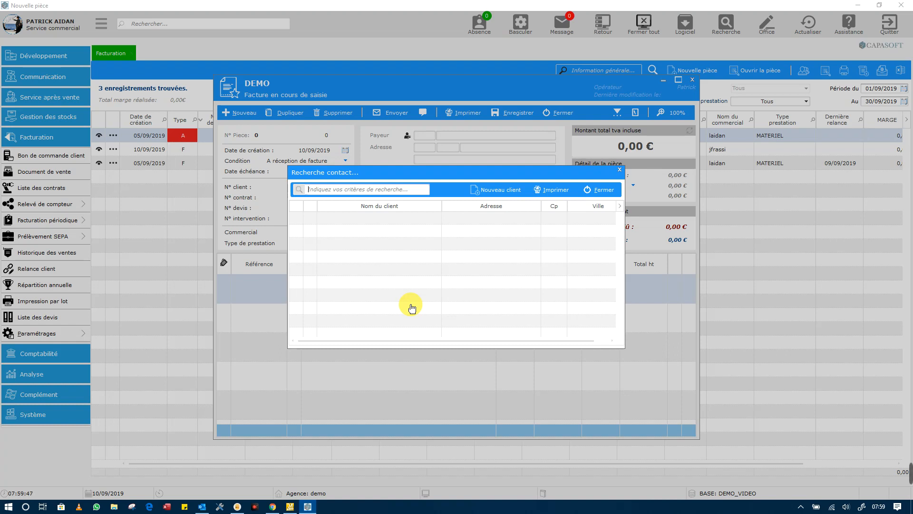
Search the contacts for capasoft and assign the CAPASOFT client to the invoice
{"action": "type", "text": "capasoft"}
{"action": "key", "text": "Return"}
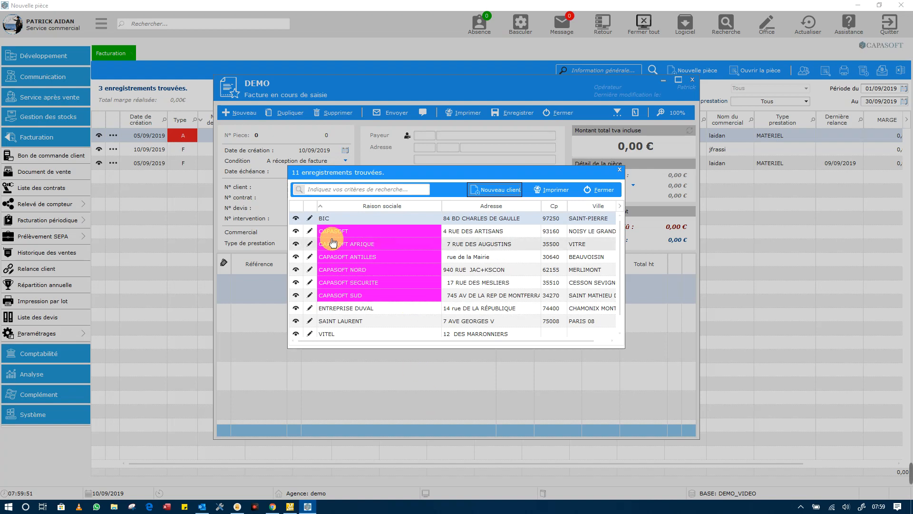
{"action": "left_click", "coordinate": [357, 233]}
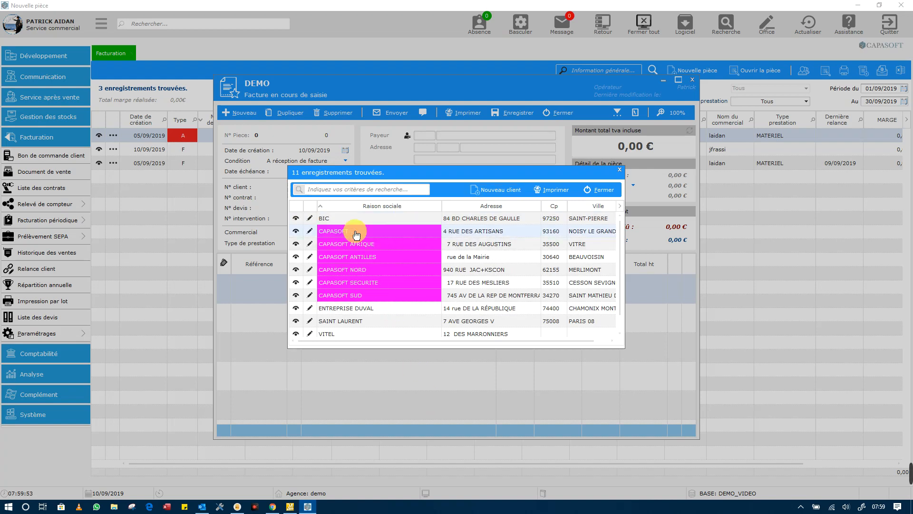
{"action": "left_click", "coordinate": [310, 232]}
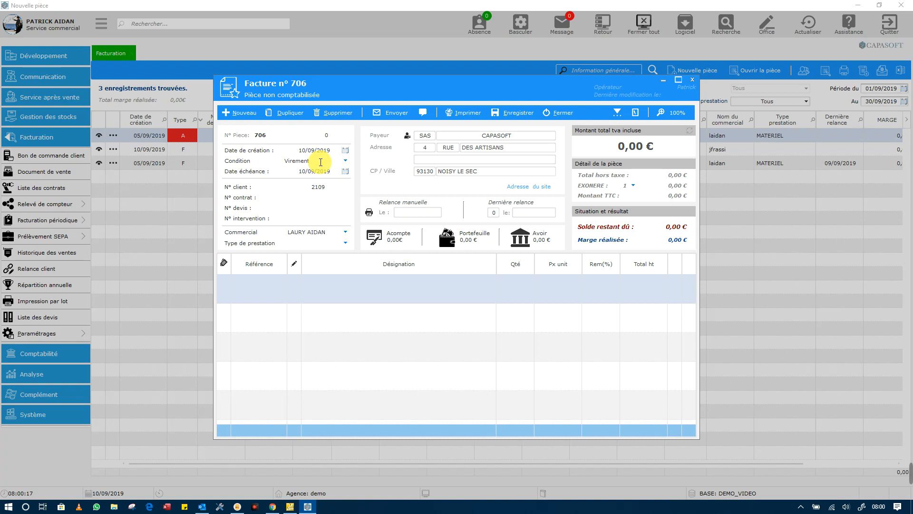
Try the 60 JOURS payment condition on the invoice, and set it to 30 JOURS
{"action": "left_click", "coordinate": [347, 161]}
{"action": "left_click", "coordinate": [305, 192]}
{"action": "left_click", "coordinate": [345, 160]}
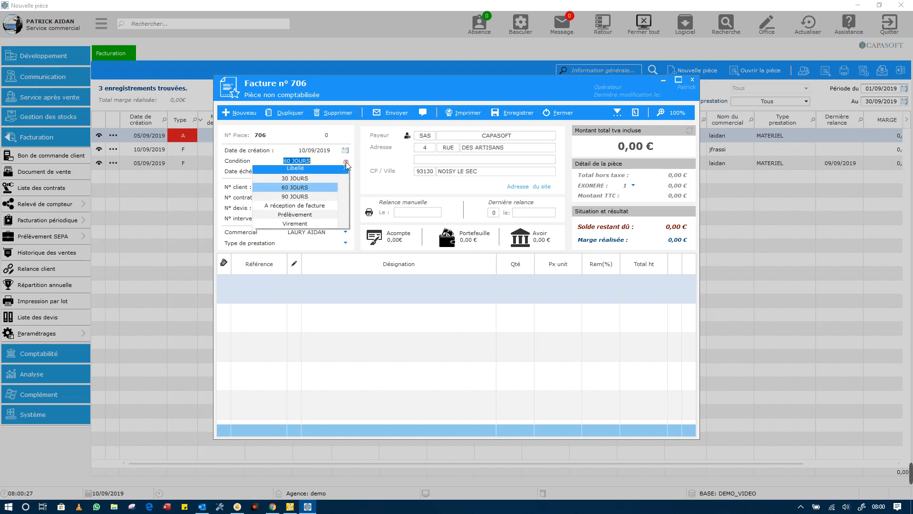
{"action": "left_click", "coordinate": [309, 181]}
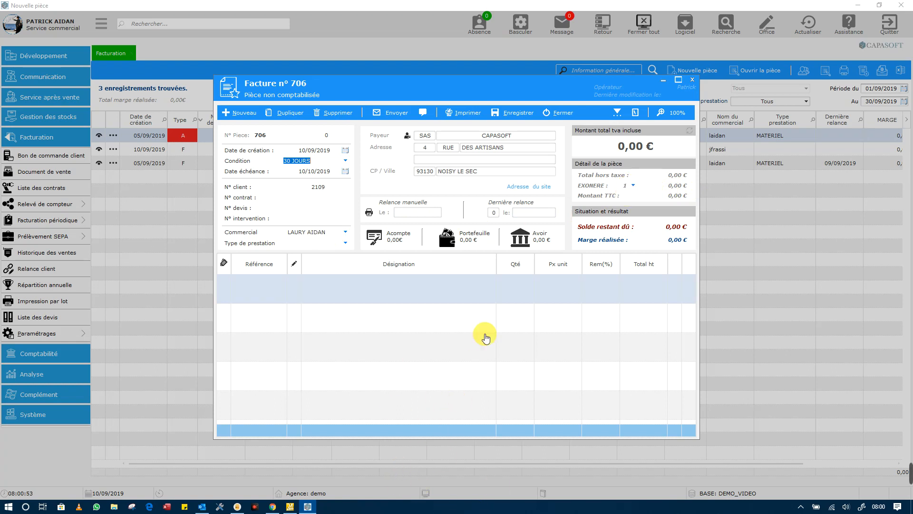
In the invoice's site address, remove the e-mail, phone and fax, replace the postcode and city, and return to the payer address
{"action": "left_click", "coordinate": [528, 190]}
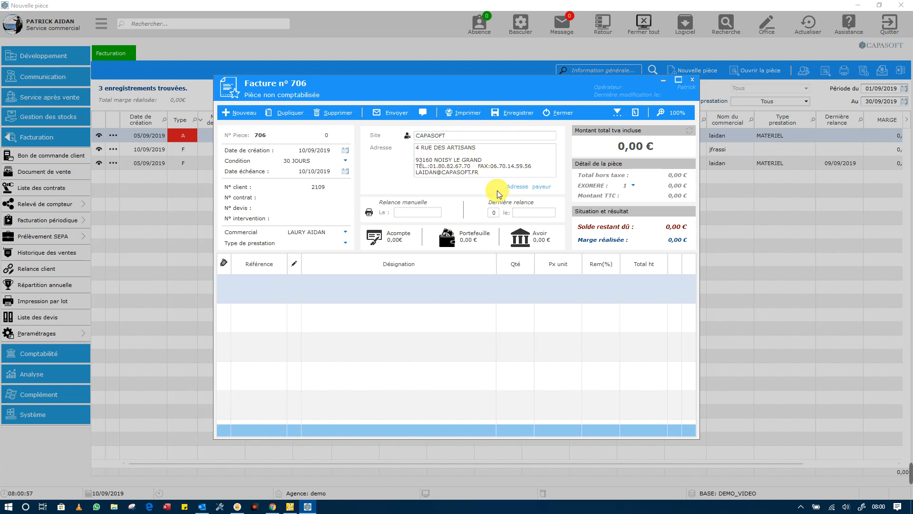
{"action": "left_click", "coordinate": [535, 190]}
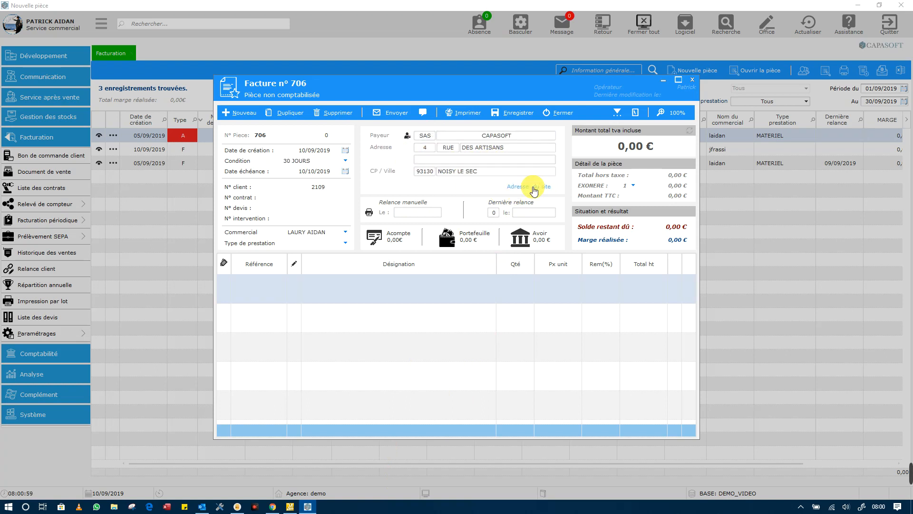
{"action": "left_click", "coordinate": [534, 190]}
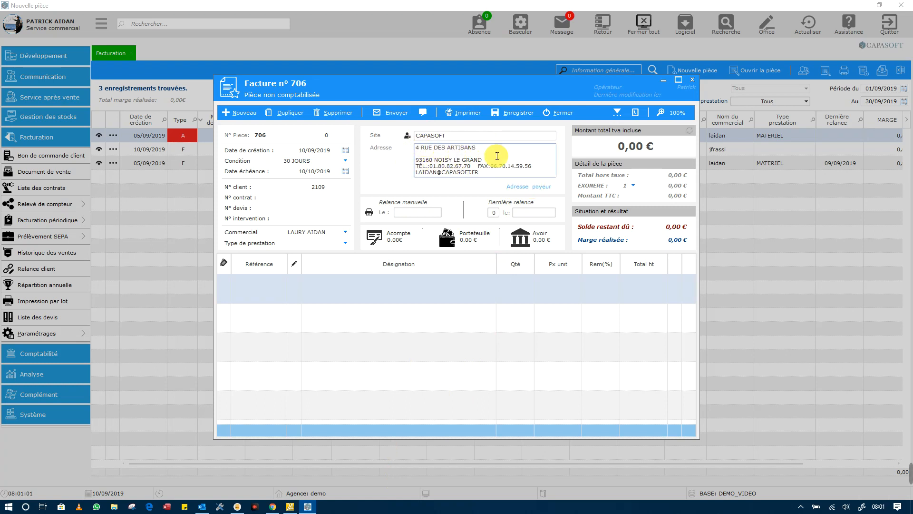
{"action": "left_click", "coordinate": [491, 172]}
{"action": "left_click_drag", "start_coordinate": [491, 173], "coordinate": [389, 178]}
{"action": "key", "text": "Delete"}
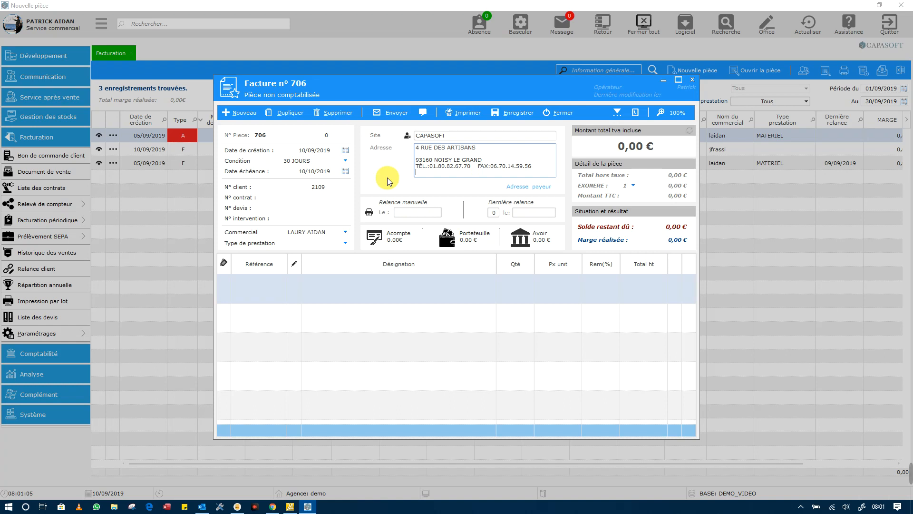
{"action": "key", "text": "BackSpace"}
{"action": "key", "text": "BackSpace"}
{"action": "key", "text": "BackSpace"}
{"action": "key", "text": "BackSpace"}
{"action": "key", "text": "BackSpace"}
{"action": "key", "text": "BackSpace"}
{"action": "key", "text": "BackSpace"}
{"action": "key", "text": "BackSpace"}
{"action": "key", "text": "BackSpace"}
{"action": "key", "text": "BackSpace"}
{"action": "key", "text": "BackSpace"}
{"action": "key", "text": "BackSpace"}
{"action": "key", "text": "BackSpace"}
{"action": "key", "text": "BackSpace"}
{"action": "key", "text": "BackSpace"}
{"action": "key", "text": "BackSpace"}
{"action": "key", "text": "BackSpace"}
{"action": "key", "text": "BackSpace"}
{"action": "key", "text": "BackSpace"}
{"action": "key", "text": "BackSpace"}
{"action": "key", "text": "BackSpace"}
{"action": "key", "text": "BackSpace"}
{"action": "key", "text": "BackSpace"}
{"action": "key", "text": "BackSpace"}
{"action": "key", "text": "BackSpace"}
{"action": "key", "text": "BackSpace"}
{"action": "key", "text": "BackSpace"}
{"action": "key", "text": "BackSpace"}
{"action": "key", "text": "BackSpace"}
{"action": "key", "text": "BackSpace"}
{"action": "key", "text": "BackSpace"}
{"action": "key", "text": "BackSpace"}
{"action": "key", "text": "BackSpace"}
{"action": "key", "text": "BackSpace"}
{"action": "key", "text": "BackSpace"}
{"action": "key", "text": "BackSpace"}
{"action": "key", "text": "BackSpace"}
{"action": "key", "text": "BackSpace"}
{"action": "key", "text": "BackSpace"}
{"action": "key", "text": "BackSpace"}
{"action": "key", "text": "BackSpace"}
{"action": "key", "text": "BackSpace"}
{"action": "key", "text": "BackSpace"}
{"action": "key", "text": "BackSpace"}
{"action": "key", "text": "BackSpace"}
{"action": "key", "text": "BackSpace"}
{"action": "key", "text": "BackSpace"}
{"action": "key", "text": "BackSpace"}
{"action": "key", "text": "BackSpace"}
{"action": "key", "text": "BackSpace"}
{"action": "key", "text": "BackSpace"}
{"action": "key", "text": "BackSpace"}
{"action": "key", "text": "BackSpace"}
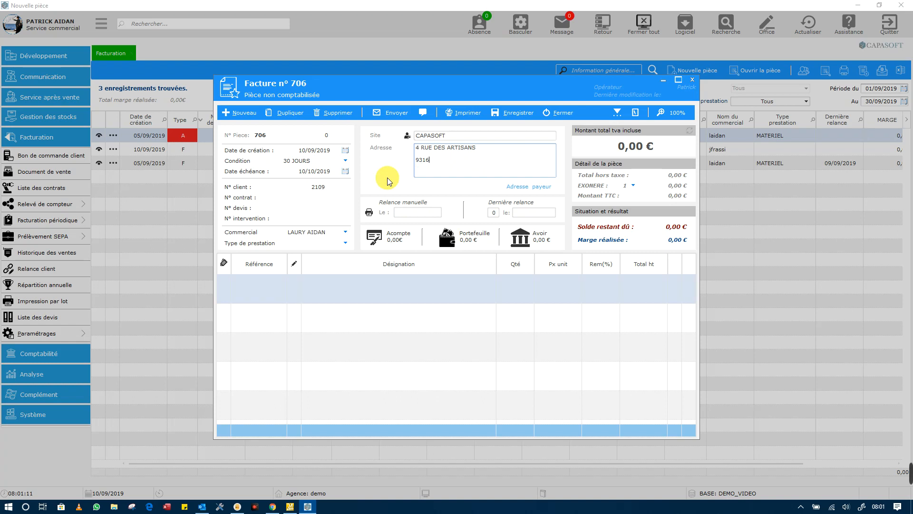
{"action": "key", "text": "BackSpace"}
{"action": "type", "text": "75019 PARIS"}
{"action": "left_click", "coordinate": [521, 187]}
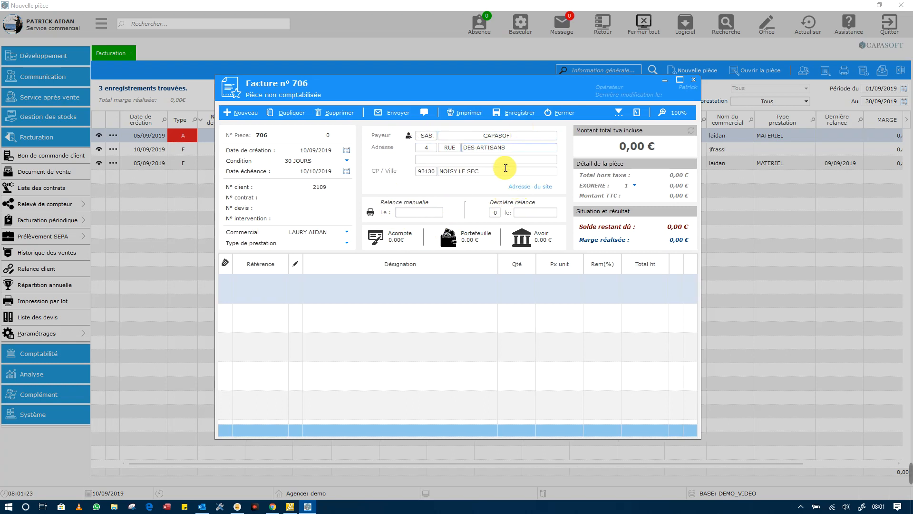
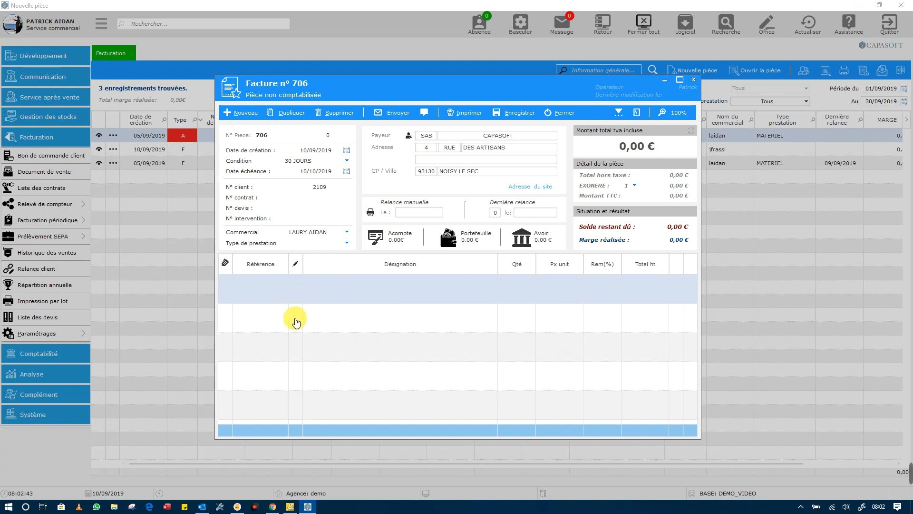
Search the products for test and add TEST PAT as the invoice's first line
{"action": "left_click", "coordinate": [297, 291]}
{"action": "left_click", "coordinate": [297, 284]}
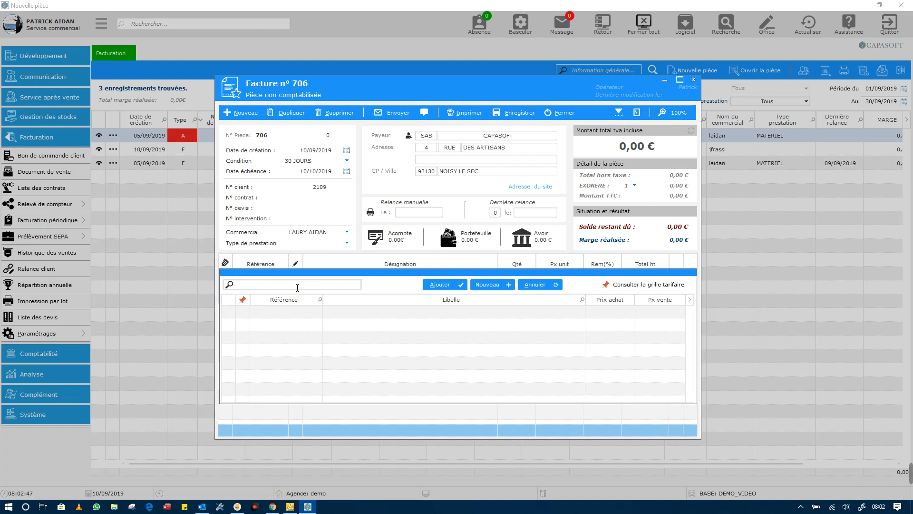
{"action": "type", "text": "test"}
{"action": "key", "text": "Return"}
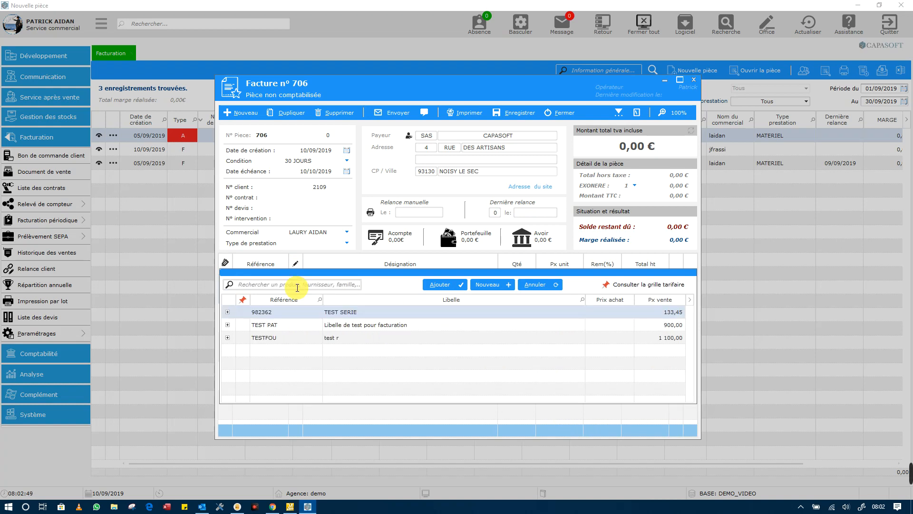
{"action": "left_click", "coordinate": [294, 326]}
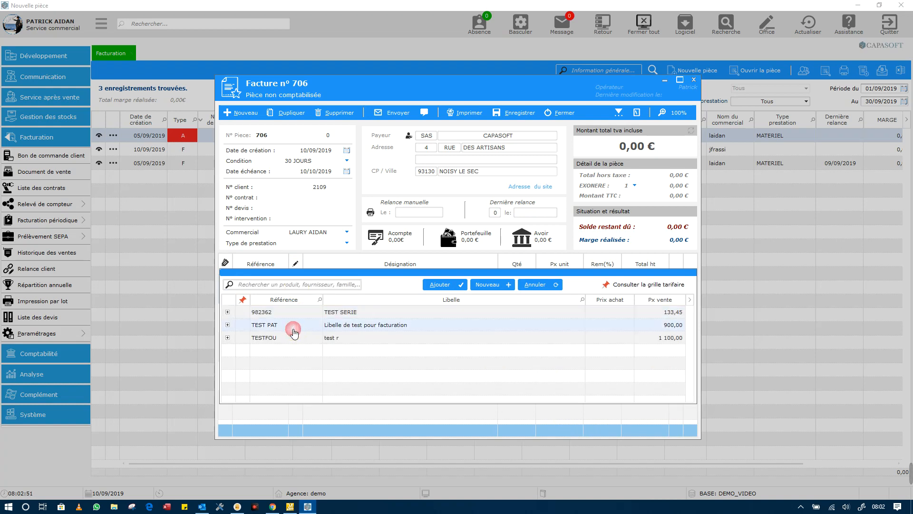
{"action": "double_click", "coordinate": [294, 332]}
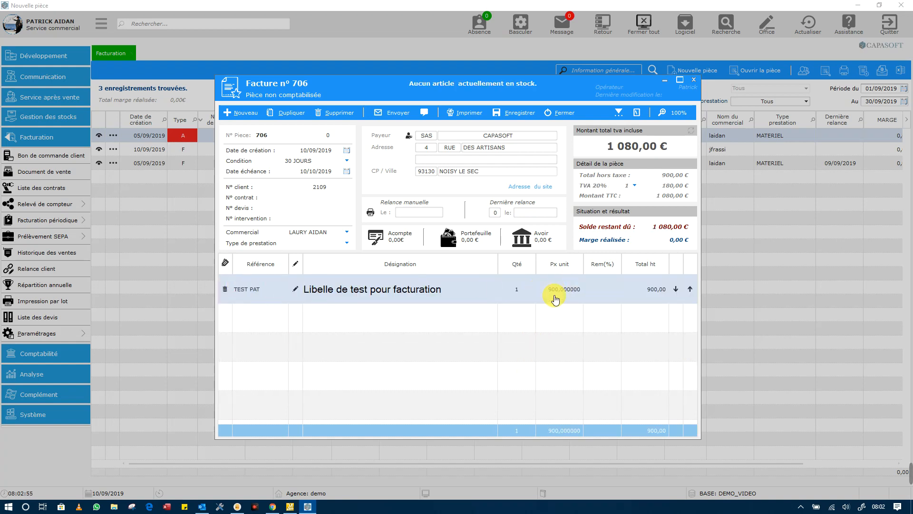
Add a second invoice line by entering the reference test pat directly, and validate the line
{"action": "left_click", "coordinate": [259, 317]}
{"action": "type", "text": "te"}
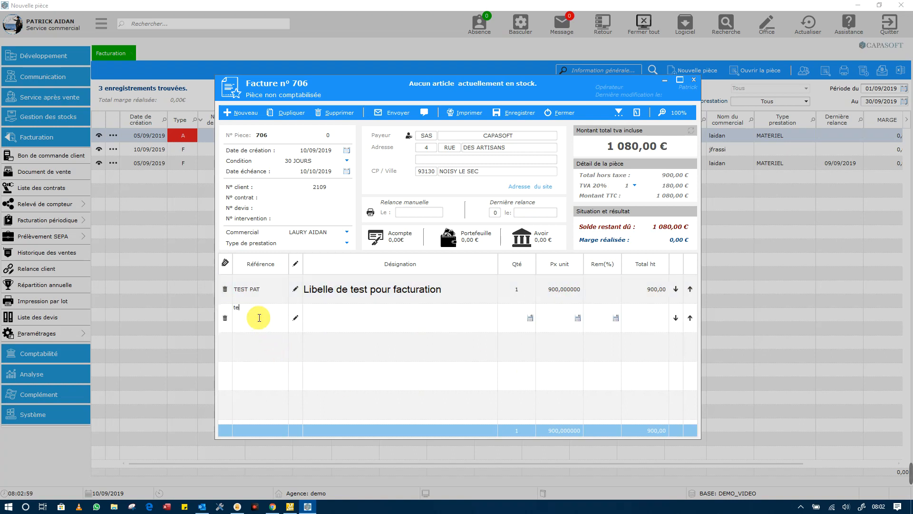
{"action": "type", "text": "st pat"}
{"action": "key", "text": "Tab"}
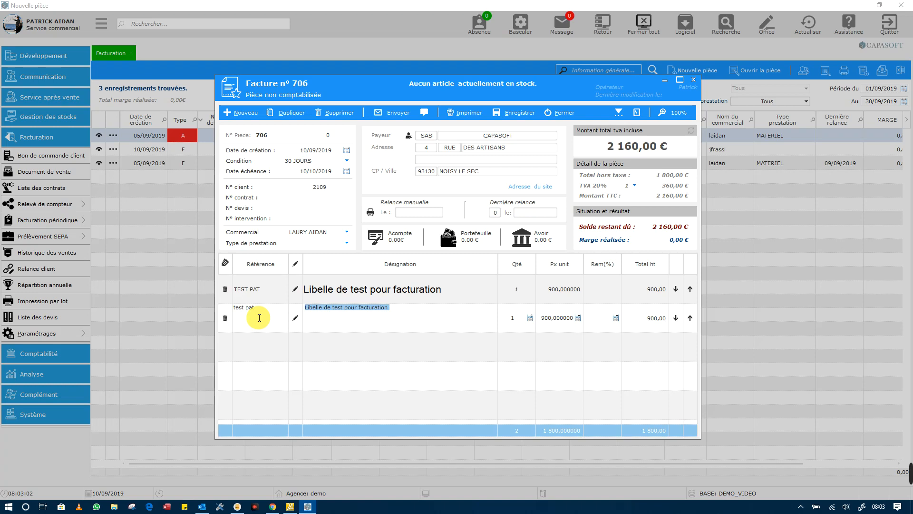
{"action": "left_click", "coordinate": [344, 353]}
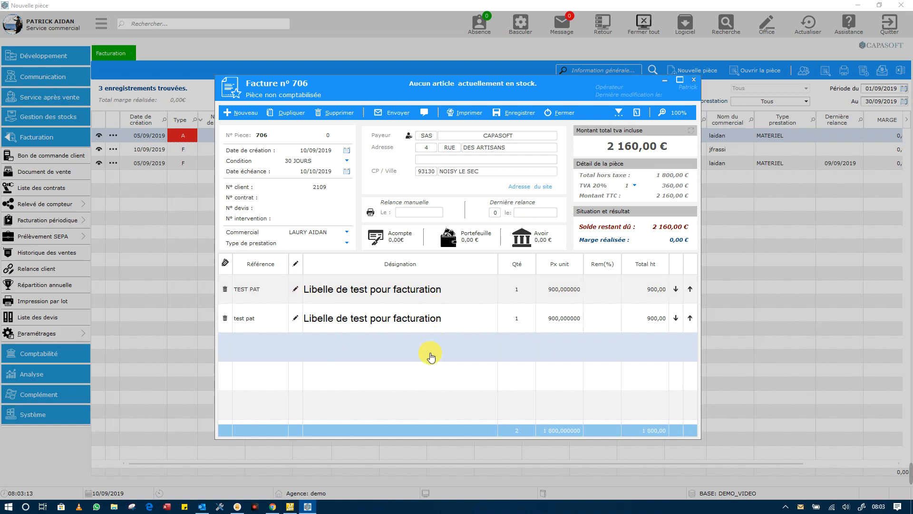
Add the text Facturation pour test on a new line in the second invoice line's designation
{"action": "double_click", "coordinate": [458, 322]}
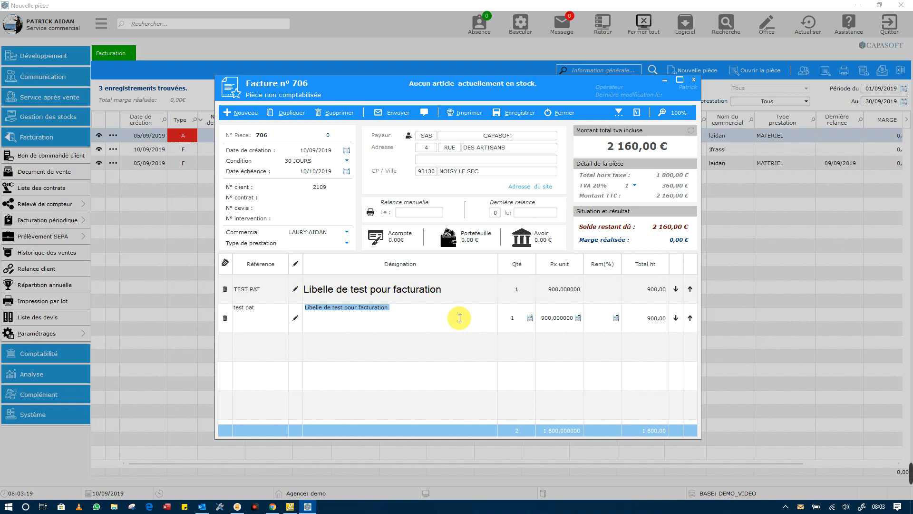
{"action": "left_click", "coordinate": [460, 318]}
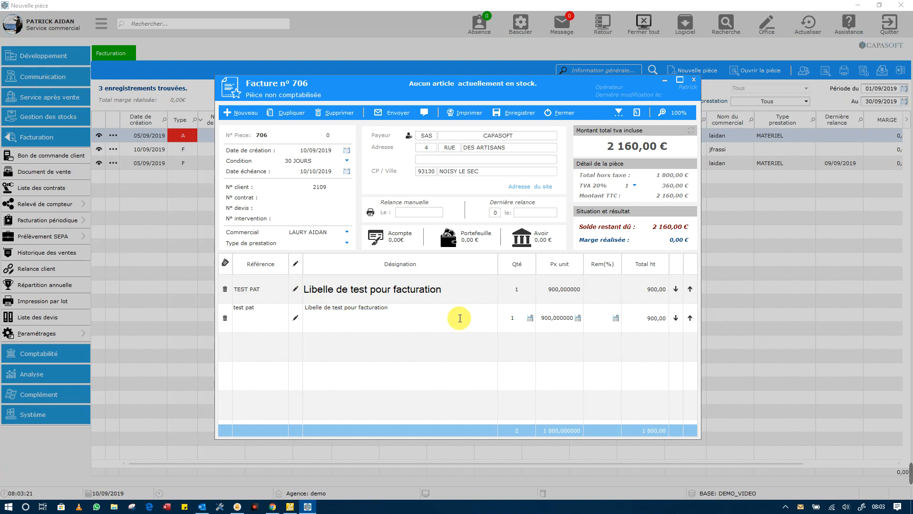
{"action": "key", "text": "Return"}
{"action": "type", "text": "test"}
{"action": "key", "text": "BackSpace"}
{"action": "key", "text": "BackSpace"}
{"action": "type", "text": "kljh"}
{"action": "key", "text": "BackSpace"}
{"action": "key", "text": "BackSpace"}
{"action": "key", "text": "BackSpace"}
{"action": "key", "text": "BackSpace"}
{"action": "type", "text": "Facturation pour test"}
Set the second invoice line's quantity to 5 and its unit price to 150, and validate the line
{"action": "left_click", "coordinate": [511, 317]}
{"action": "type", "text": "5"}
{"action": "key", "text": "Caps_Lock"}
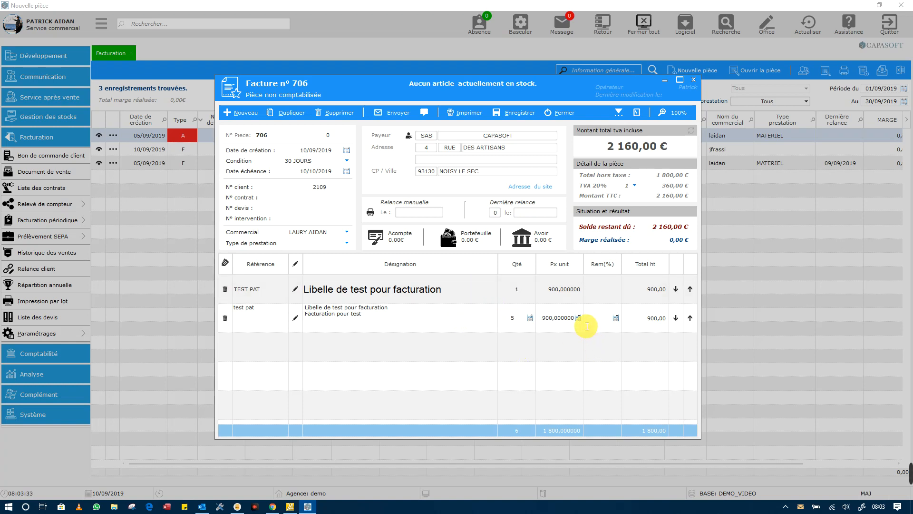
{"action": "left_click", "coordinate": [571, 317]}
{"action": "type", "text": "150"}
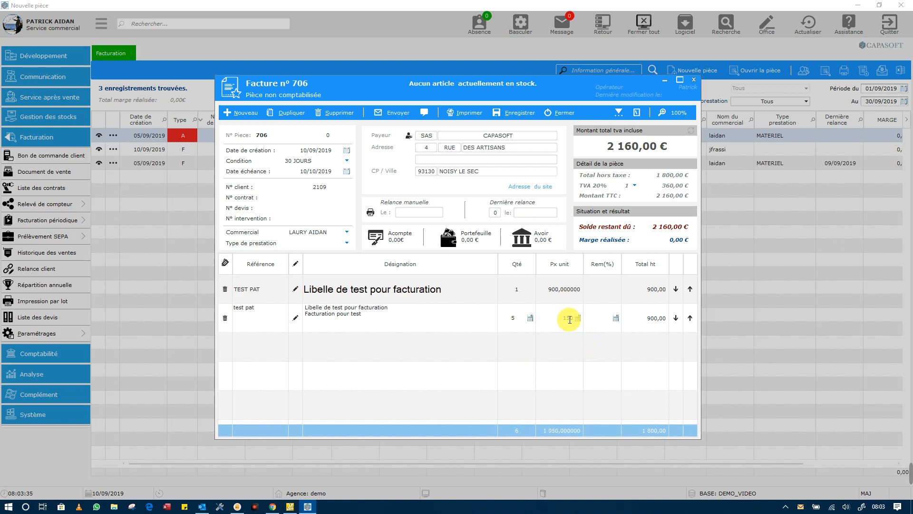
{"action": "key", "text": "Caps_Lock"}
{"action": "type", "text": "50"}
{"action": "left_click", "coordinate": [562, 350]}
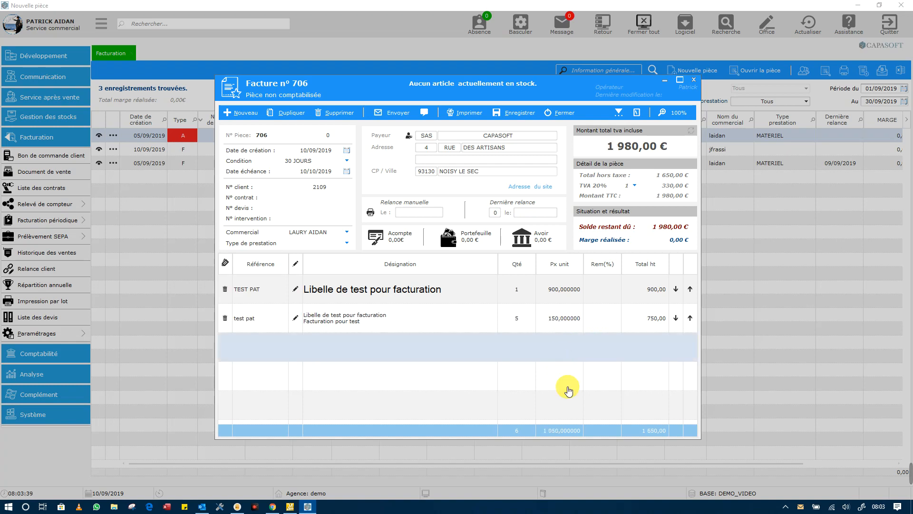
Delete the first TEST PAT line from the invoice, and add catalogue product 406600 as a new line
{"action": "left_click", "coordinate": [225, 290]}
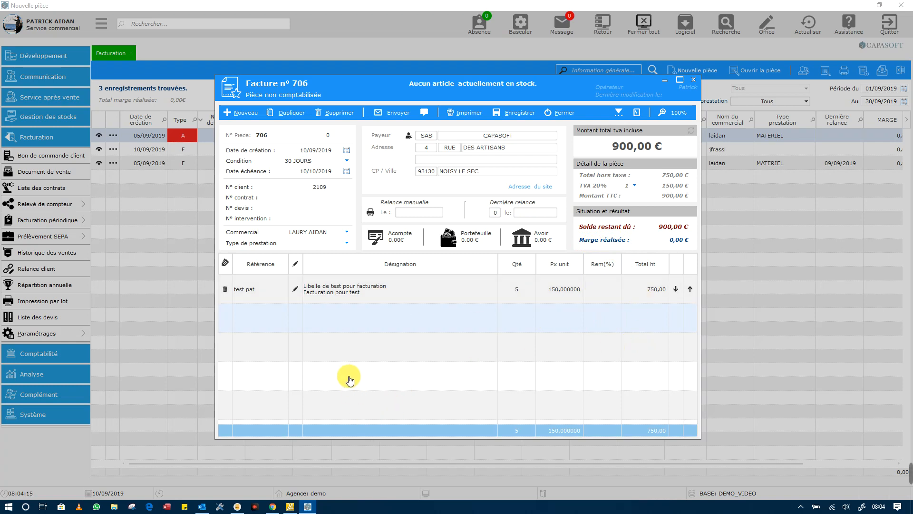
{"action": "left_click", "coordinate": [294, 319]}
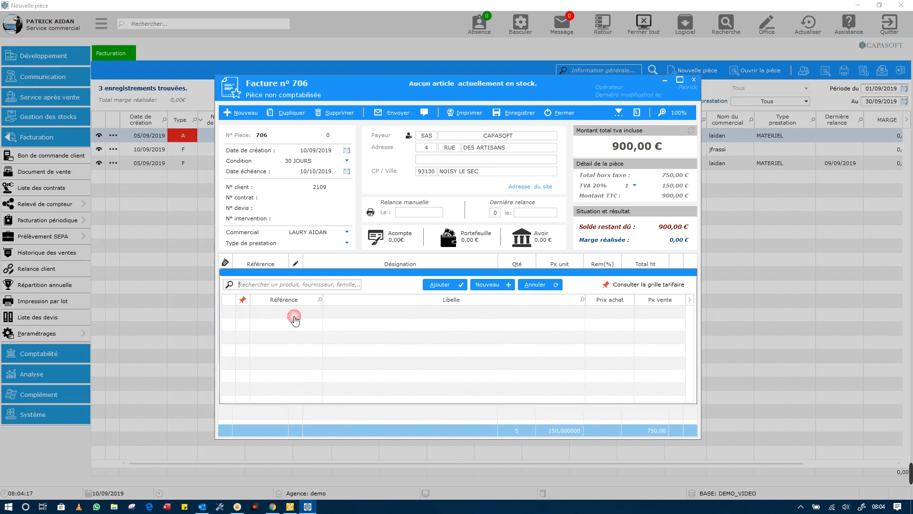
{"action": "left_click", "coordinate": [292, 284]}
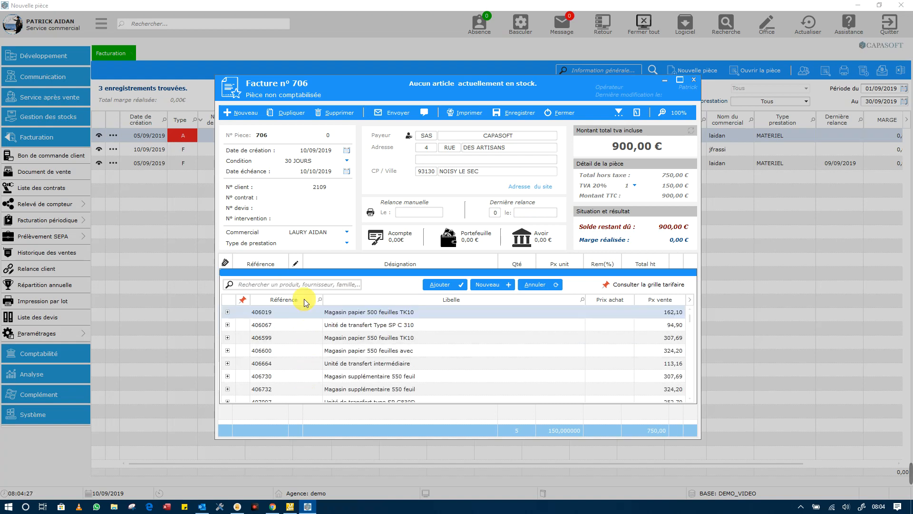
{"action": "double_click", "coordinate": [387, 353]}
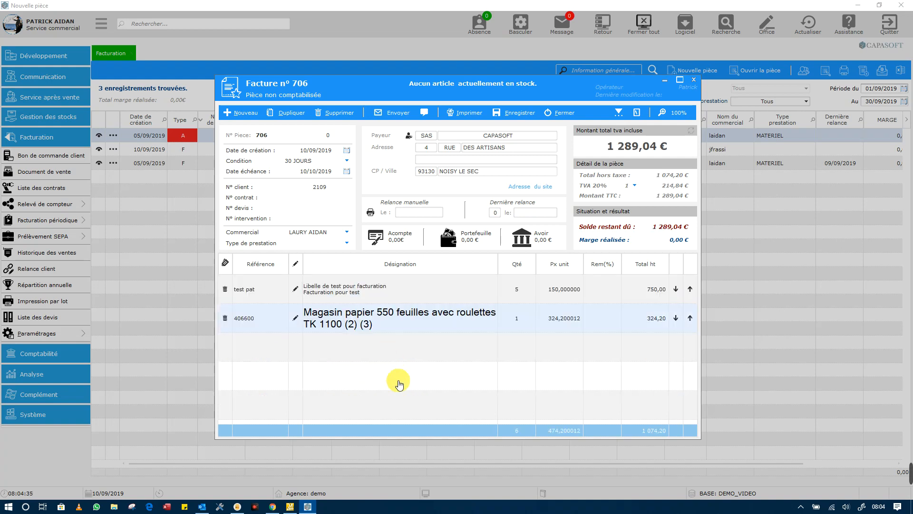
Search the products for 450 and add product 416450, Aficio MP2001SP, as the third invoice line
{"action": "left_click", "coordinate": [300, 349]}
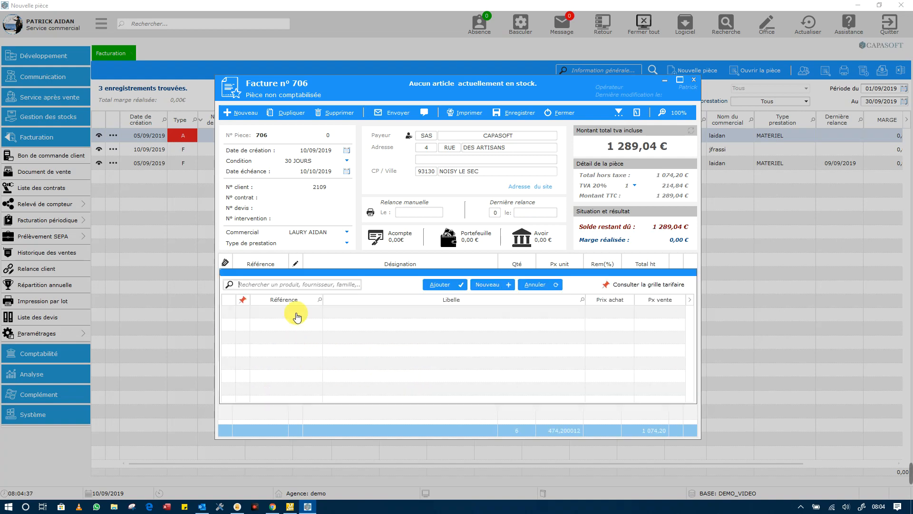
{"action": "left_click", "coordinate": [289, 285]}
{"action": "type", "text": "45"}
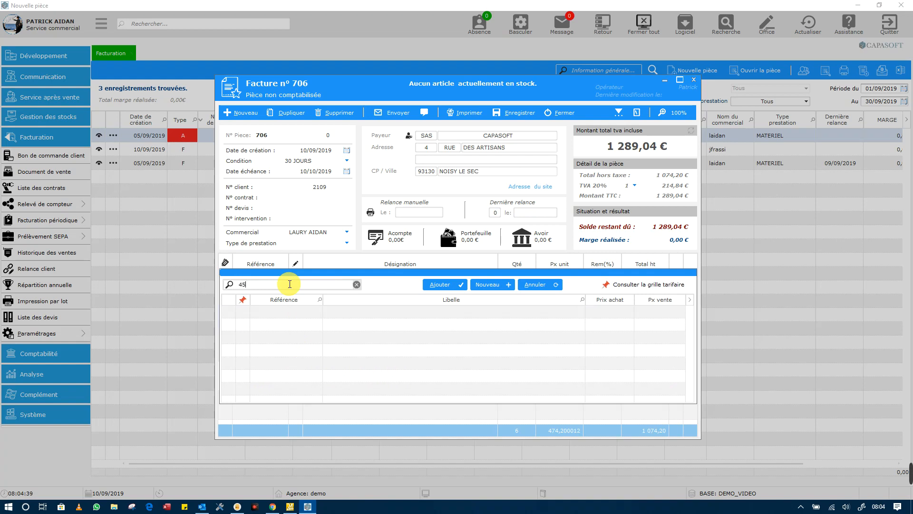
{"action": "type", "text": "0"}
{"action": "key", "text": "Return"}
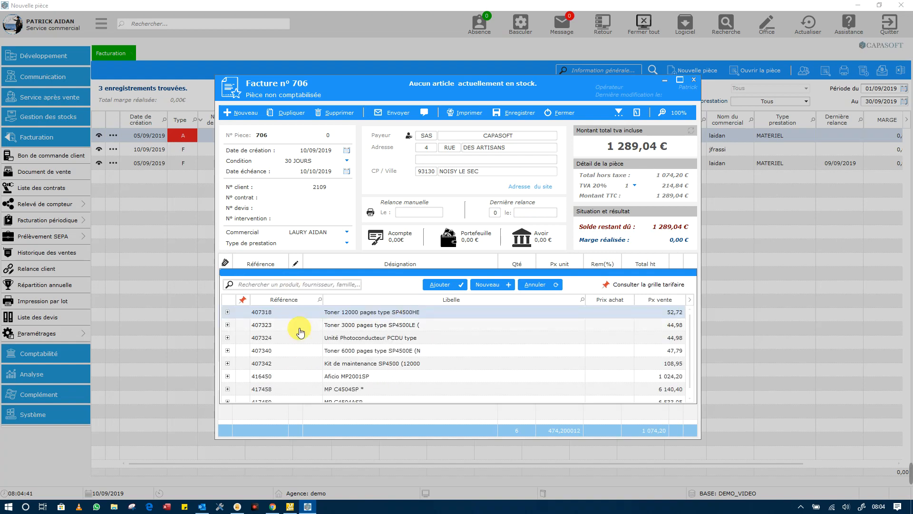
{"action": "double_click", "coordinate": [275, 380]}
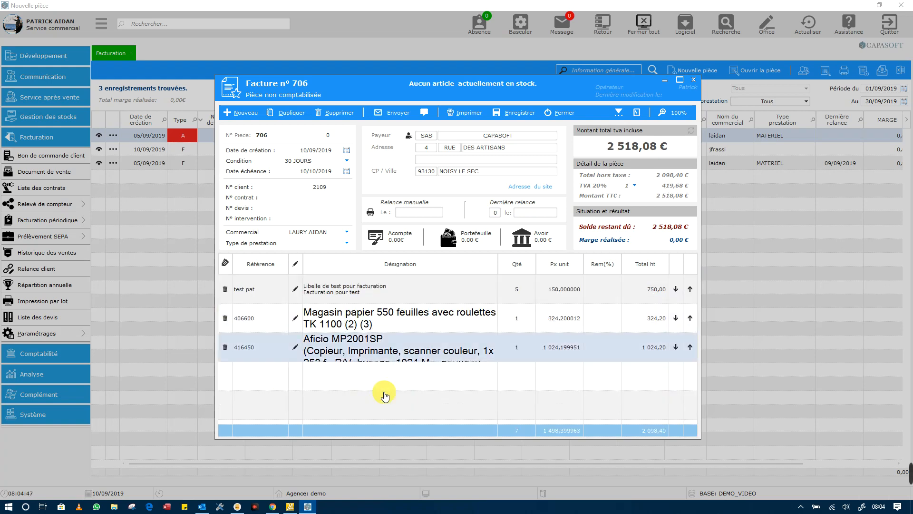
Set the quantity of the 406600 line to 5, and move the 416450 line above it
{"action": "left_click", "coordinate": [520, 320]}
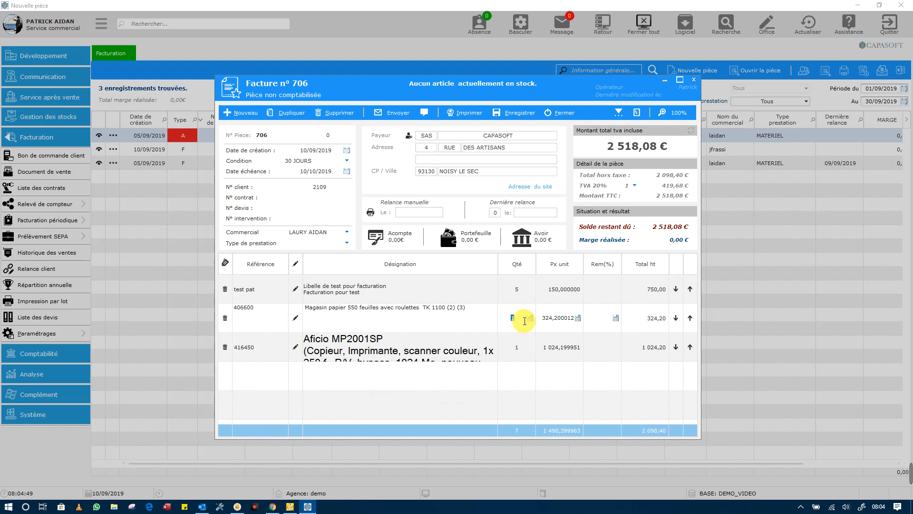
{"action": "type", "text": "5"}
{"action": "left_click", "coordinate": [523, 384]}
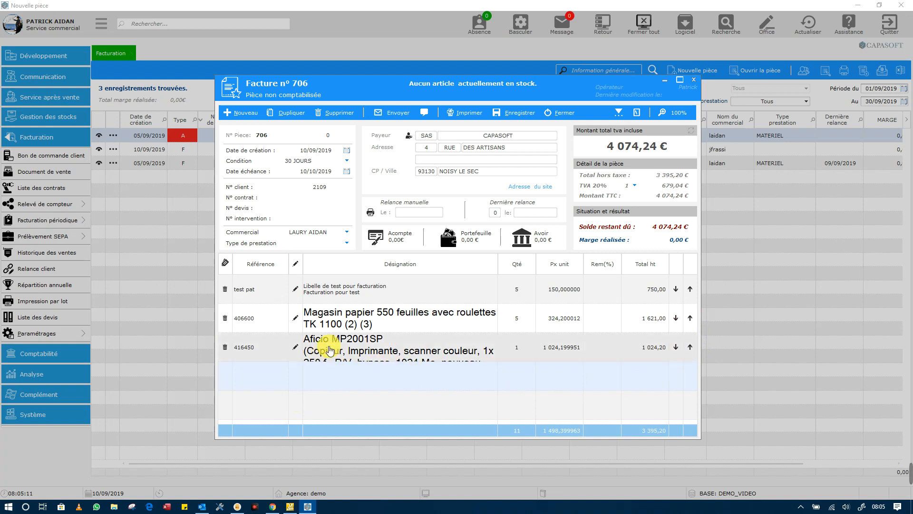
{"action": "left_click", "coordinate": [690, 347]}
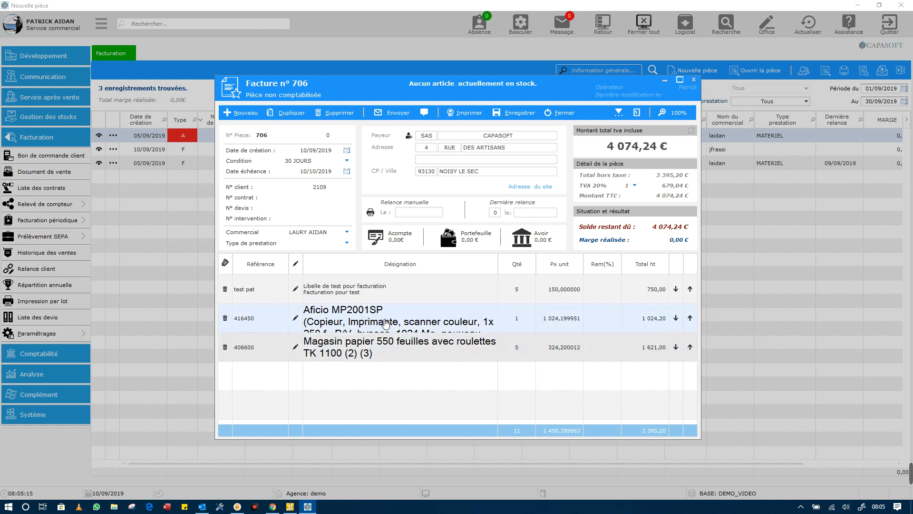
Add a free-text invoice line without a reference, reading SAISIE UNE LIBRE DE TEXTE over two lines
{"action": "left_click", "coordinate": [374, 379]}
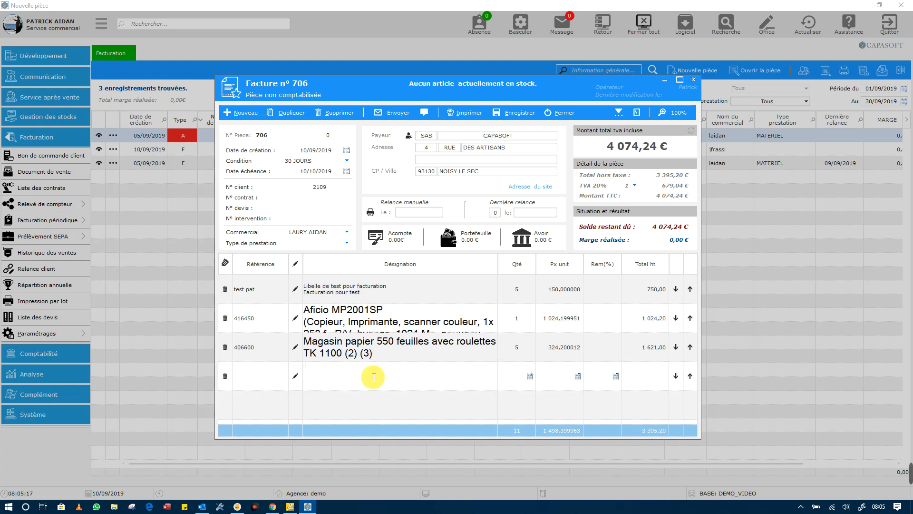
{"action": "type", "text": "SAISIE UNE LIBRE"}
{"action": "left_click", "coordinate": [383, 402]}
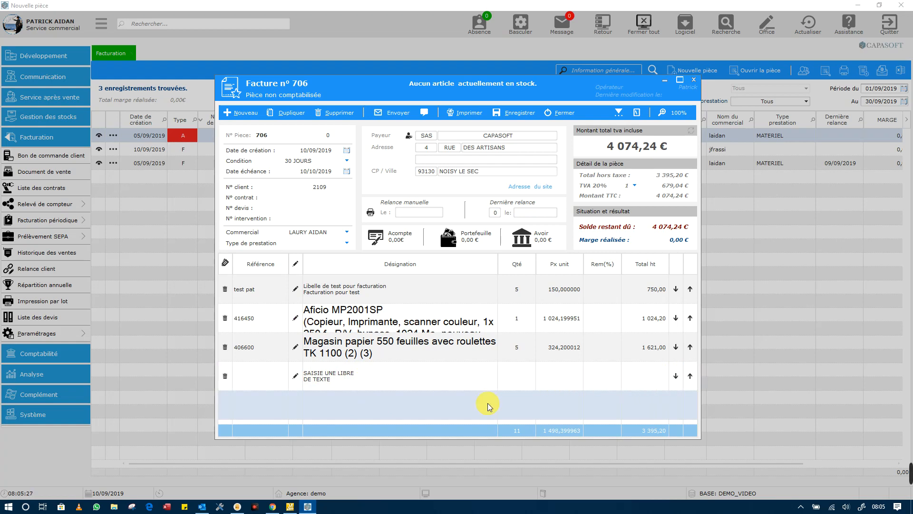
Move the free-text line up to become the first line of the invoice
{"action": "left_click", "coordinate": [341, 383]}
{"action": "left_click", "coordinate": [690, 379]}
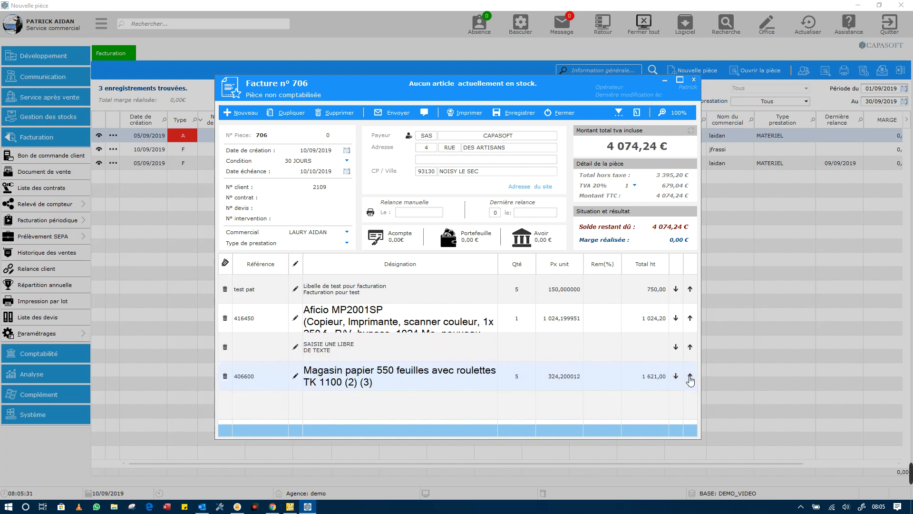
{"action": "left_click", "coordinate": [690, 347]}
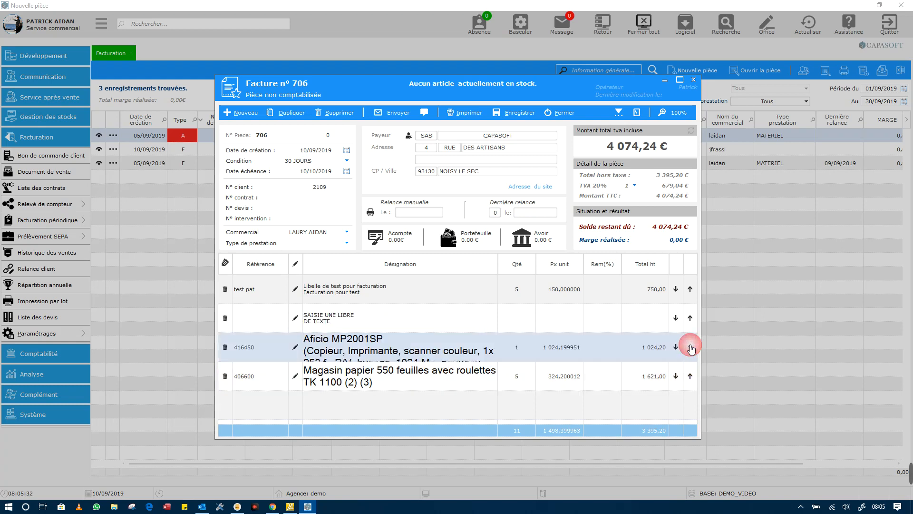
{"action": "left_click", "coordinate": [690, 318]}
{"action": "left_click", "coordinate": [462, 408]}
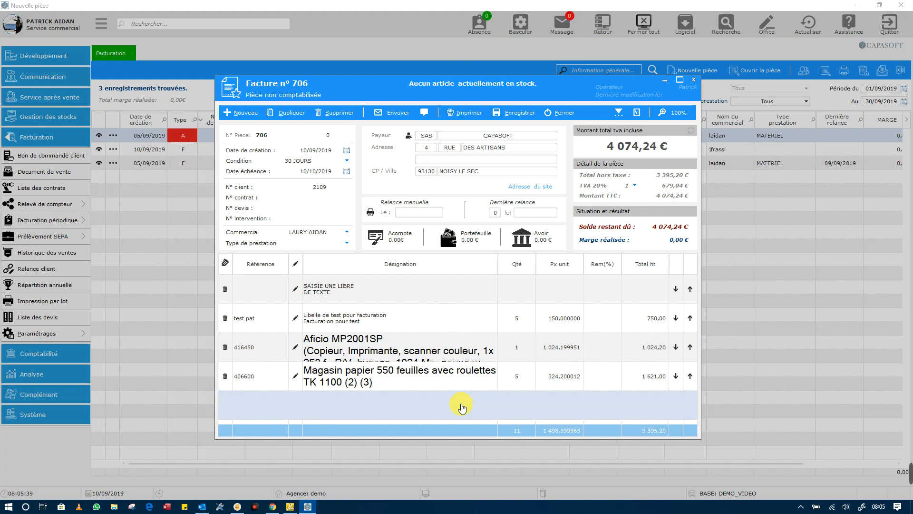
Set the invoice's service type to INFORMATIQUE and save the invoice
{"action": "left_click", "coordinate": [518, 113]}
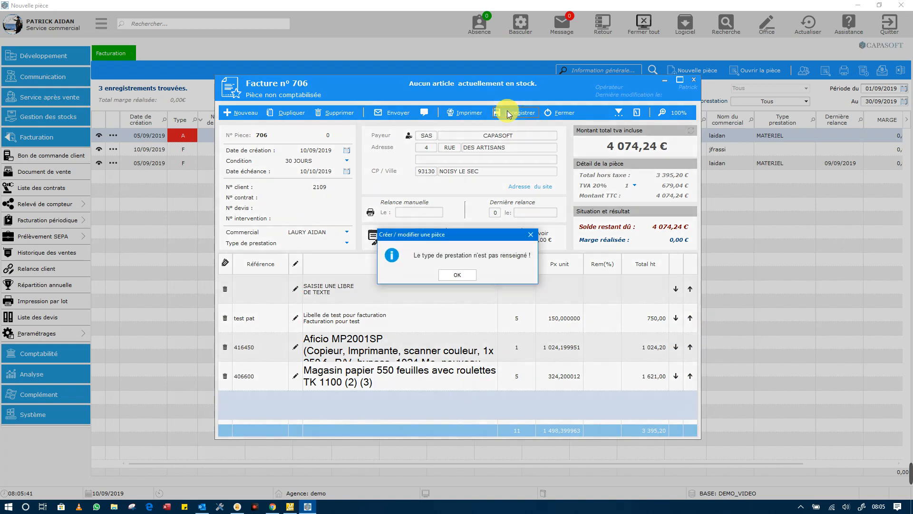
{"action": "left_click", "coordinate": [455, 275]}
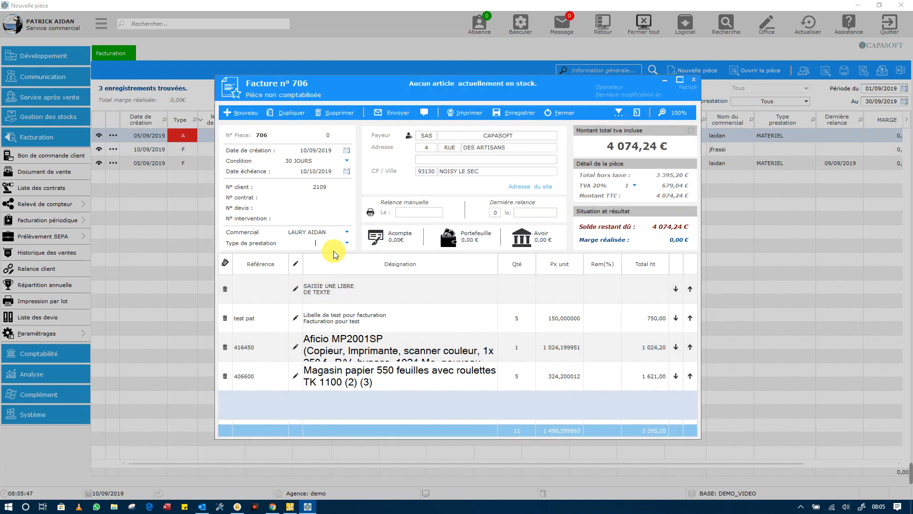
{"action": "left_click", "coordinate": [346, 245]}
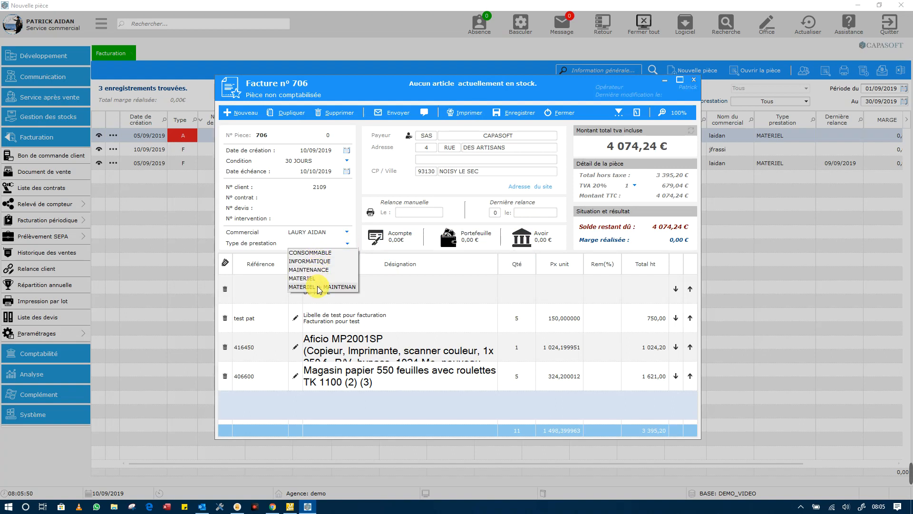
{"action": "left_click", "coordinate": [310, 261]}
{"action": "left_click", "coordinate": [518, 113]}
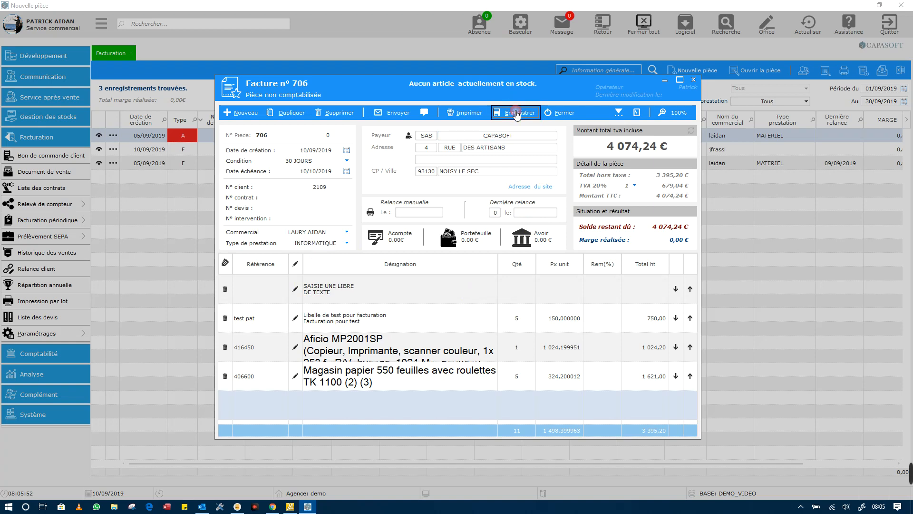
{"action": "left_click", "coordinate": [437, 280]}
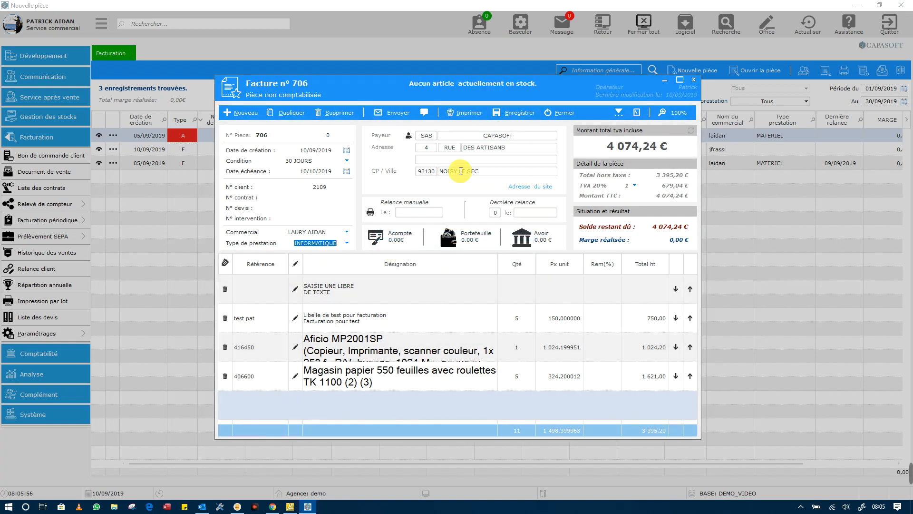
Open the invoice's print preview, check its header, product lines, totals and bank reference, and close the preview
{"action": "left_click", "coordinate": [463, 113]}
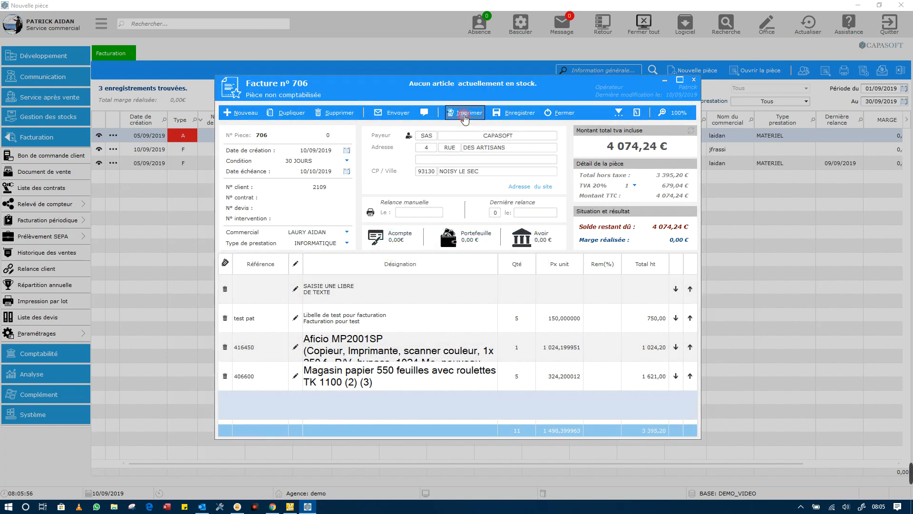
{"action": "left_click", "coordinate": [454, 284]}
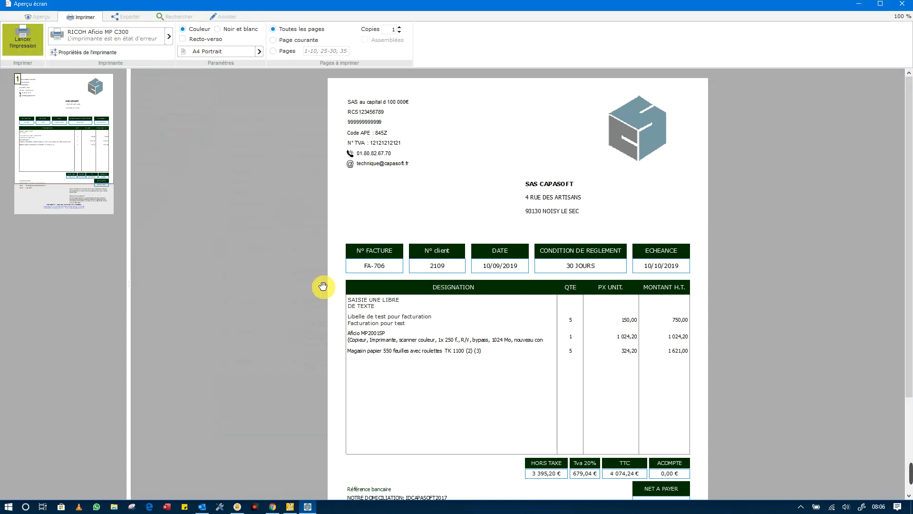
{"action": "scroll", "coordinate": [545, 425], "scroll_direction": "down", "scroll_amount": 3}
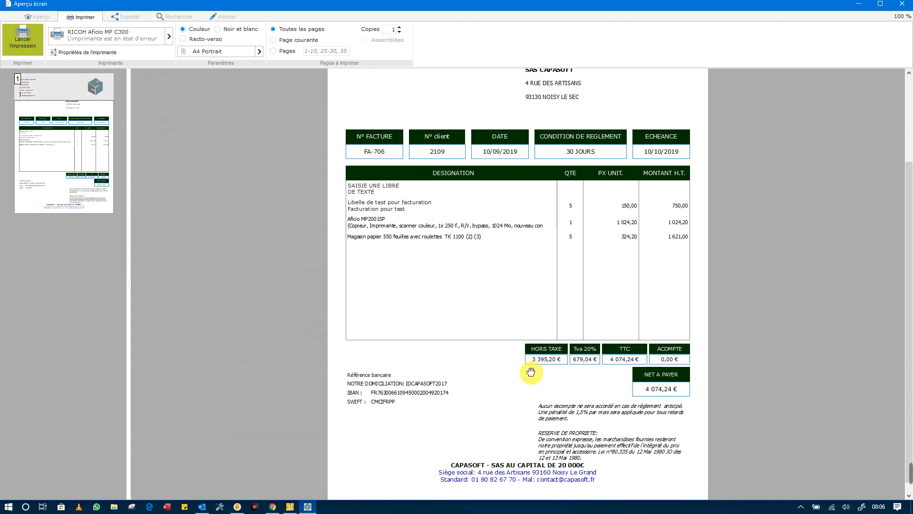
{"action": "scroll", "coordinate": [530, 372], "scroll_direction": "down", "scroll_amount": 1}
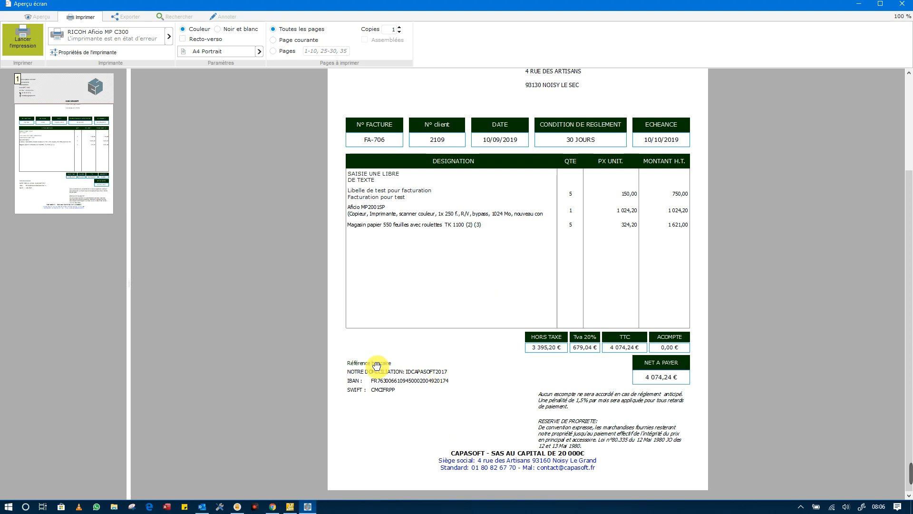
{"action": "scroll", "coordinate": [426, 401], "scroll_direction": "up", "scroll_amount": 1}
{"action": "scroll", "coordinate": [426, 401], "scroll_direction": "up", "scroll_amount": 1}
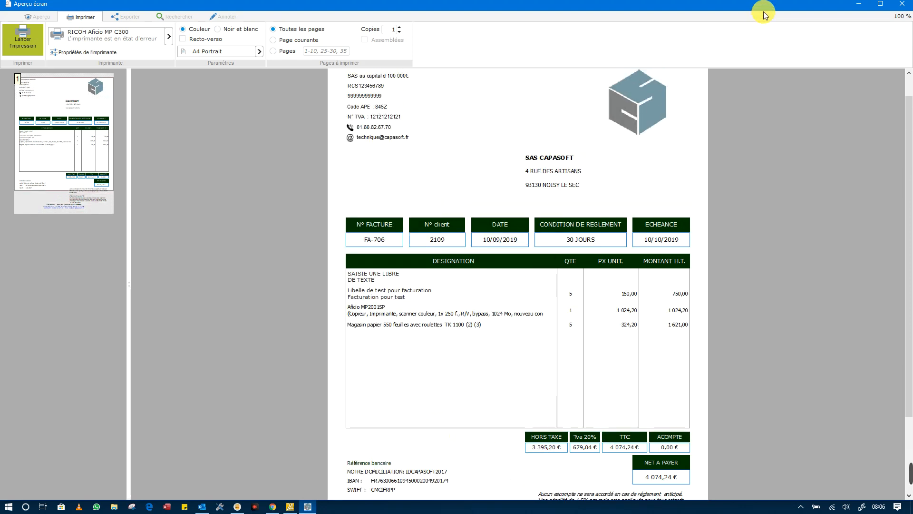
{"action": "left_click", "coordinate": [906, 5]}
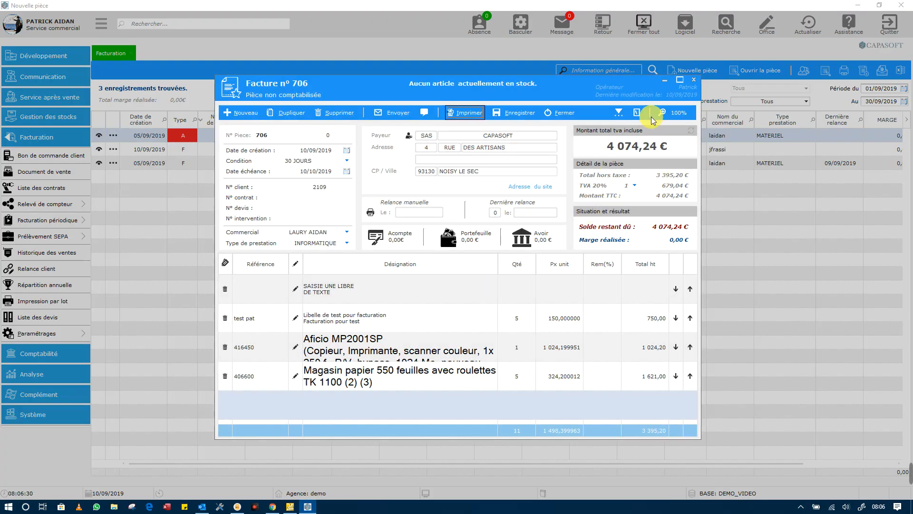
Close the invoice and open the system options with the print model selection
{"action": "left_click", "coordinate": [567, 113]}
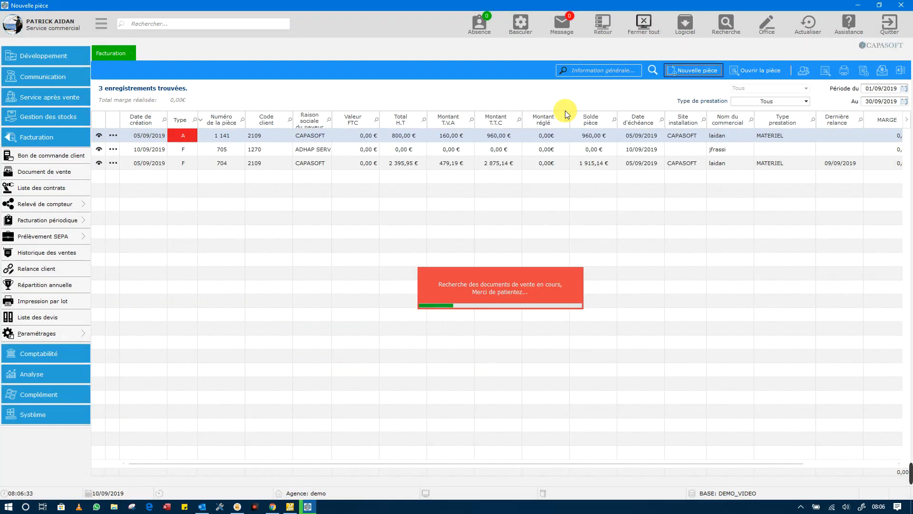
{"action": "left_click", "coordinate": [57, 414]}
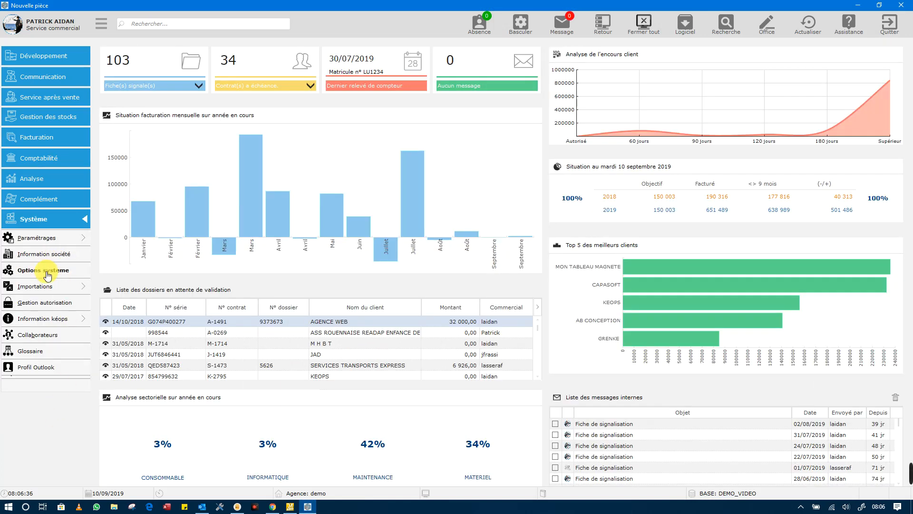
{"action": "left_click", "coordinate": [47, 271]}
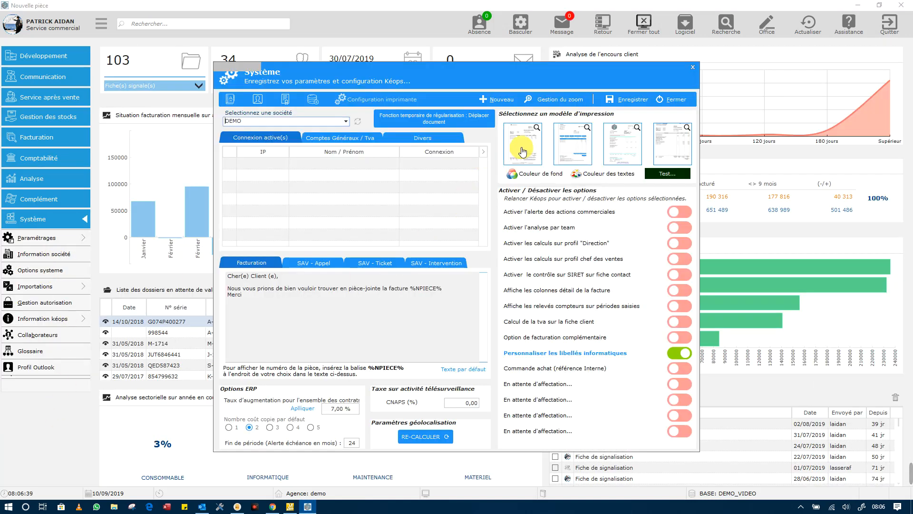
Set the print model's background colour to grey and its text colour to #330000
{"action": "left_click", "coordinate": [541, 176]}
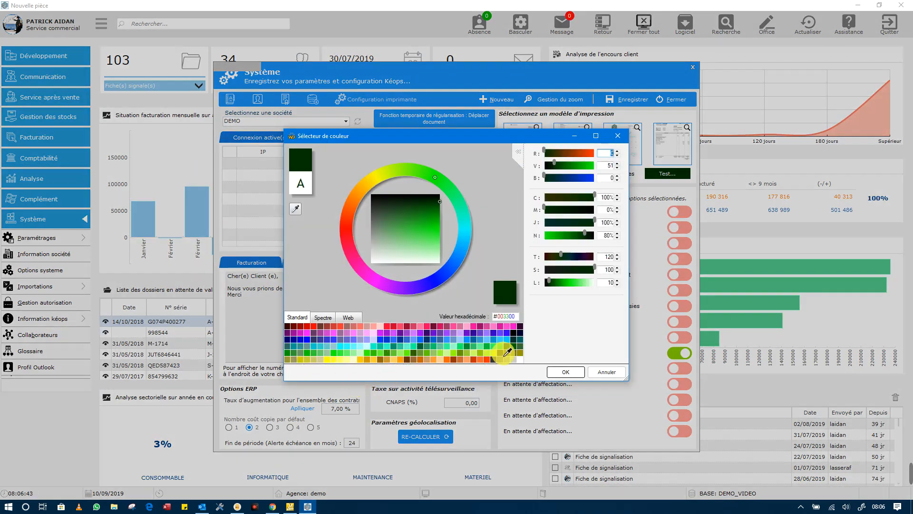
{"action": "left_click", "coordinate": [505, 353]}
{"action": "left_click", "coordinate": [566, 372]}
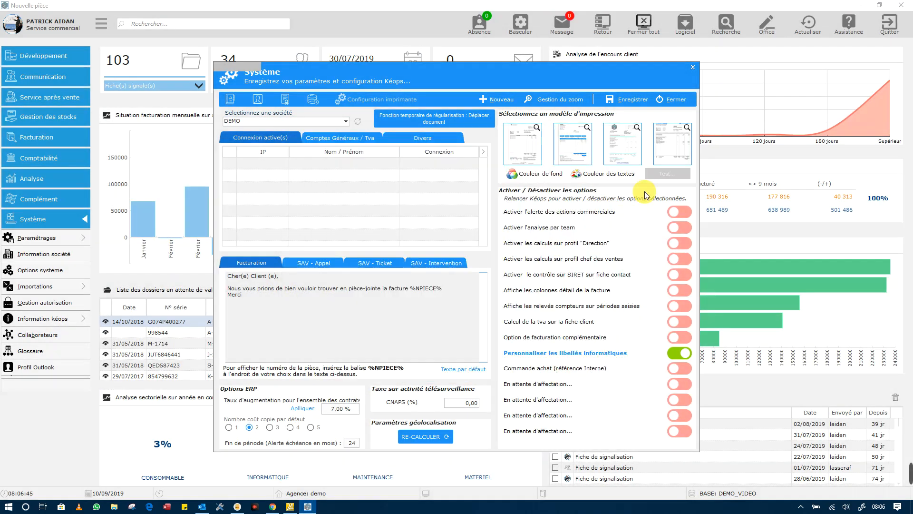
{"action": "left_click", "coordinate": [584, 175]}
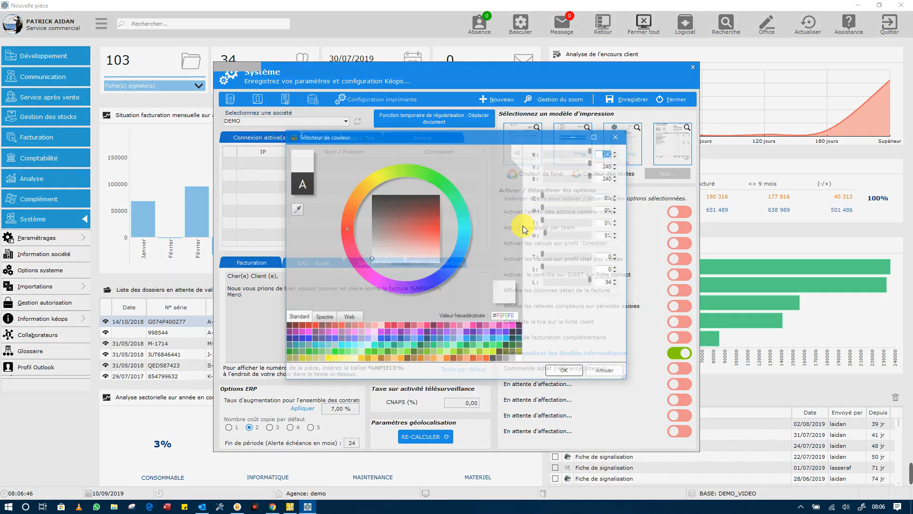
{"action": "left_click", "coordinate": [290, 326]}
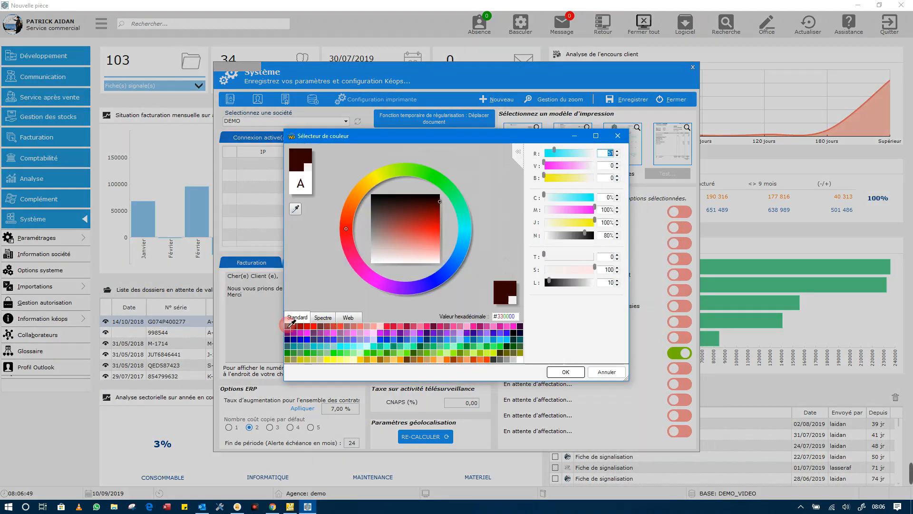
{"action": "left_click", "coordinate": [565, 371]}
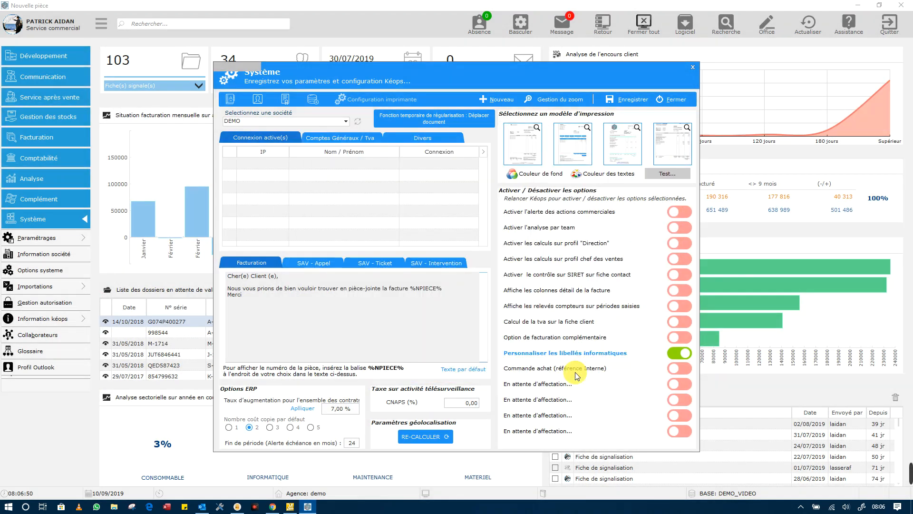
Save the system options and close their window
{"action": "left_click", "coordinate": [629, 99]}
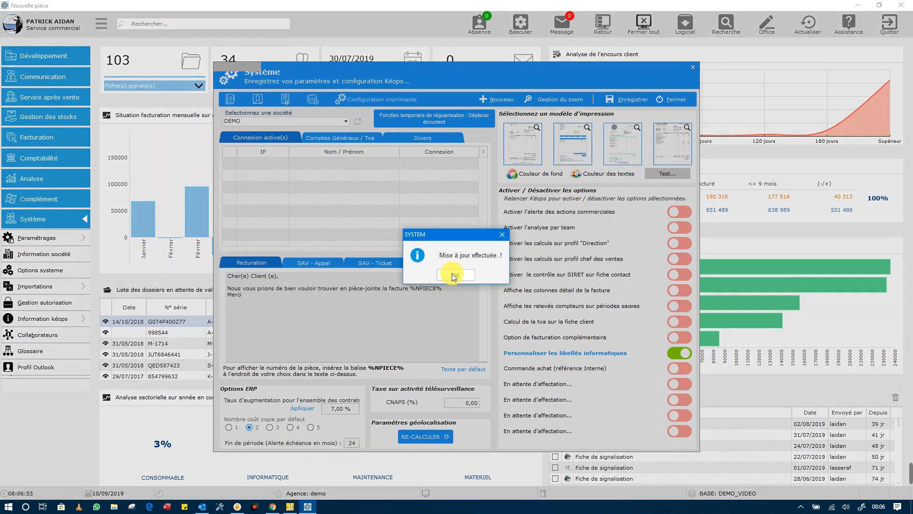
{"action": "left_click", "coordinate": [454, 276]}
{"action": "left_click", "coordinate": [674, 100]}
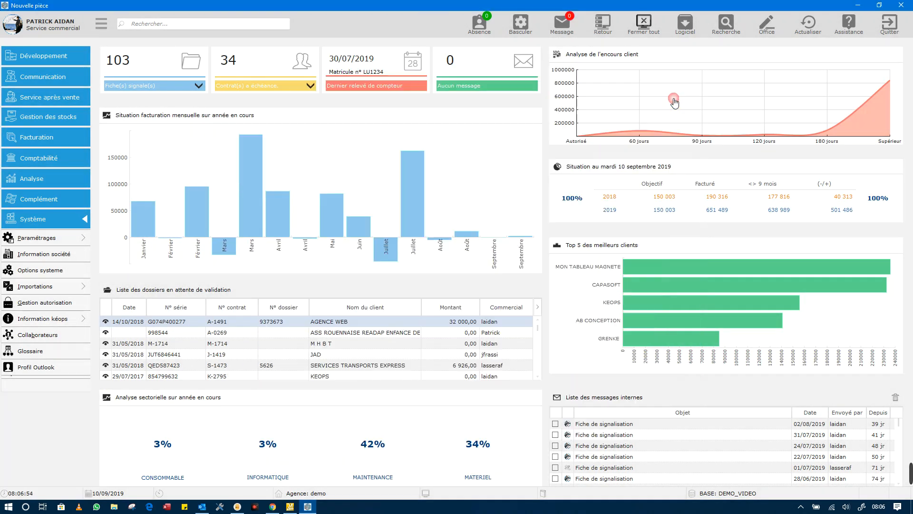
Open the CAPASOFT invoice with service type INFORMATIQUE from the list of sales documents
{"action": "left_click", "coordinate": [65, 142]}
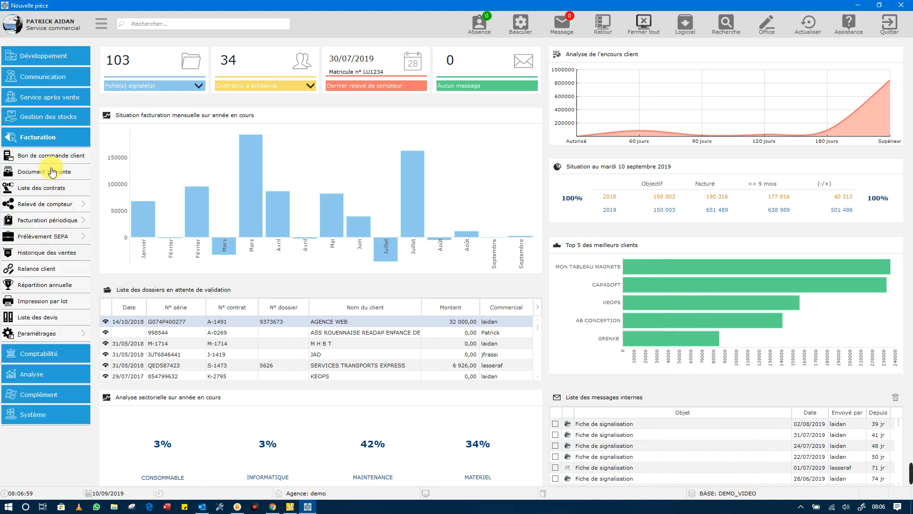
{"action": "left_click", "coordinate": [52, 172]}
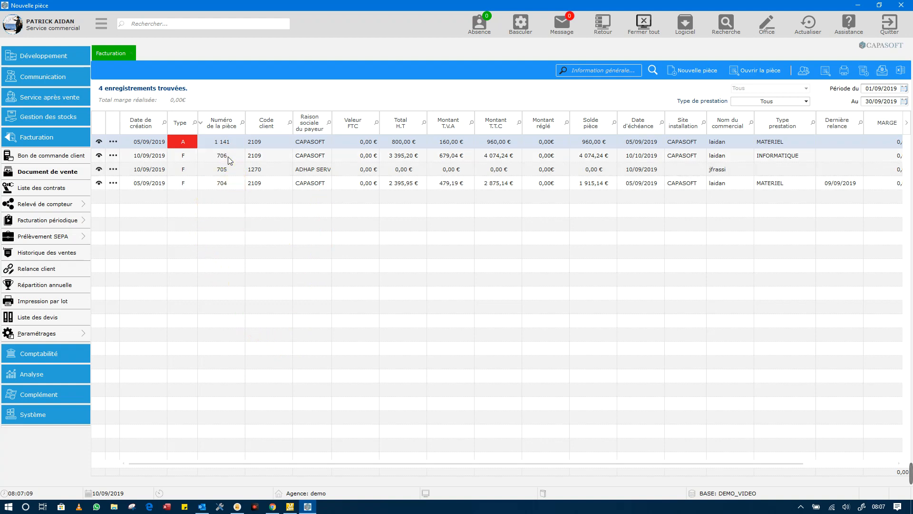
{"action": "left_click", "coordinate": [293, 155]}
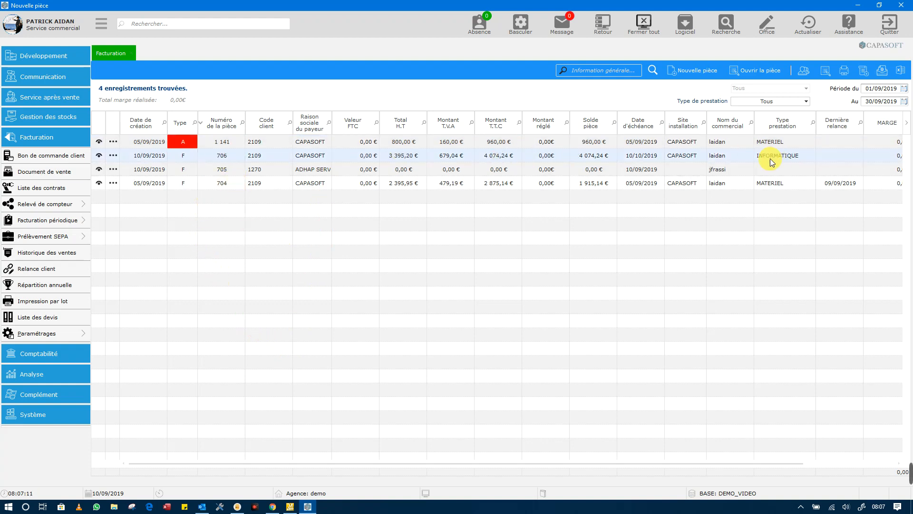
{"action": "left_click", "coordinate": [97, 157]}
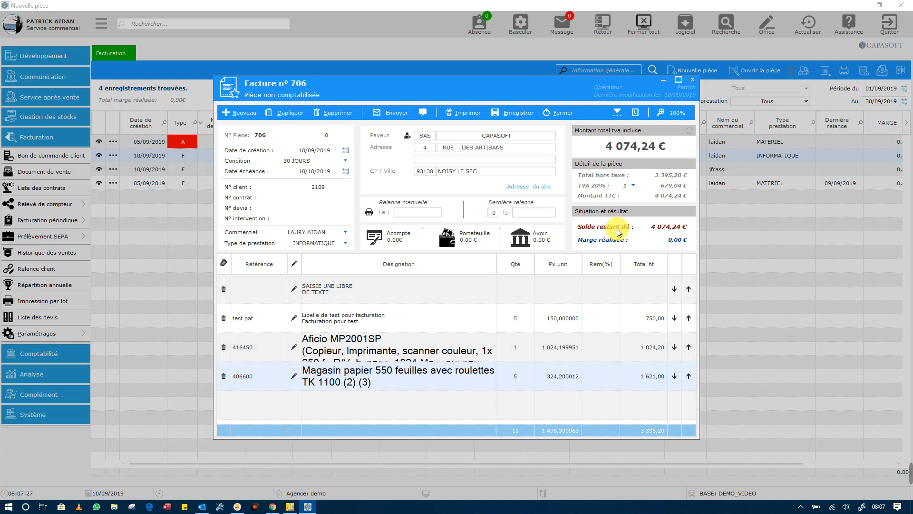
Set the invoice's VAT rate to TVA 10% and decline updating the contact record
{"action": "left_click", "coordinate": [632, 184]}
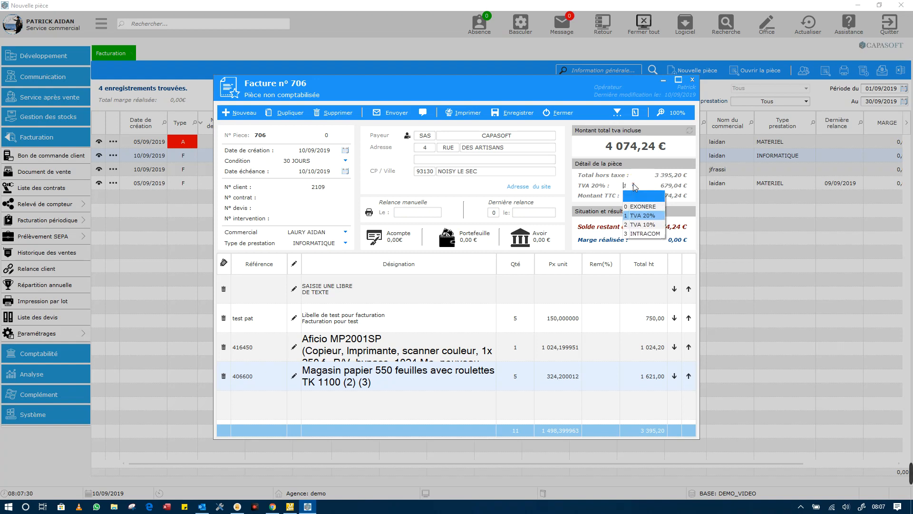
{"action": "left_click", "coordinate": [640, 225]}
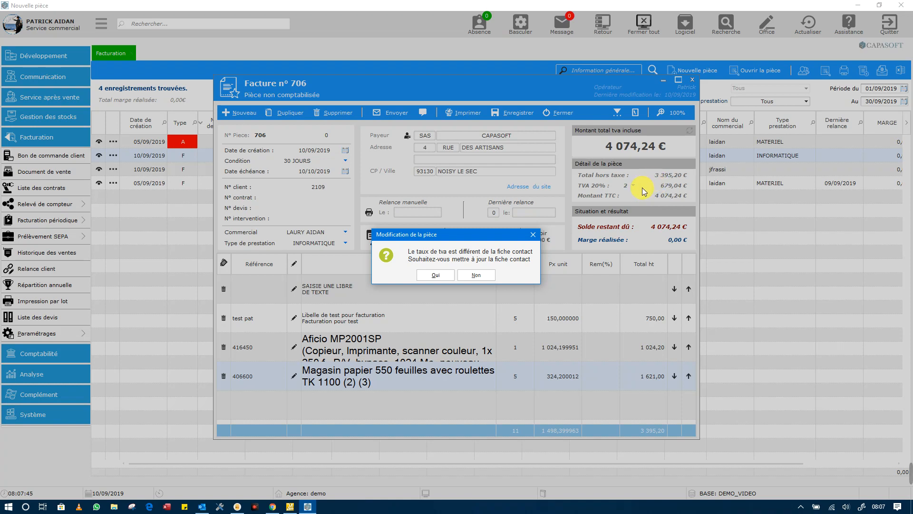
{"action": "left_click", "coordinate": [480, 275]}
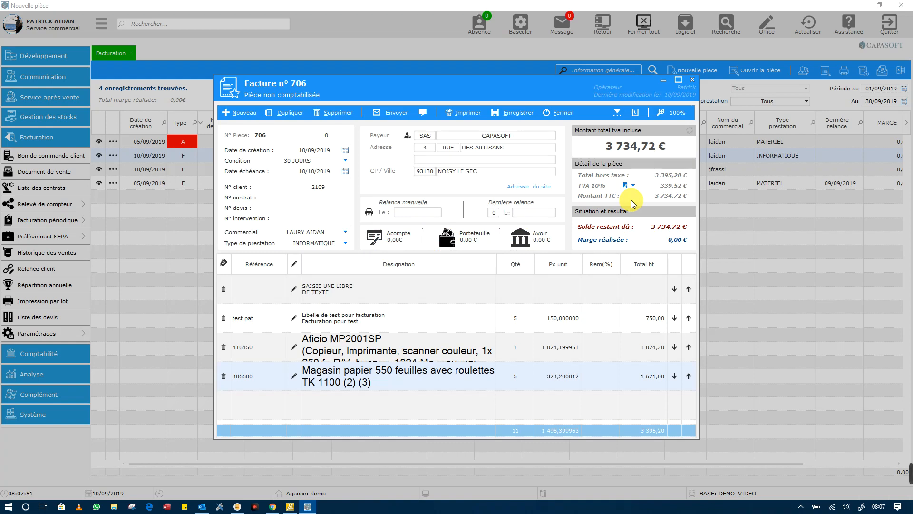
View the available payment conditions and set the invoice's VAT rate back to TVA 20%
{"action": "left_click", "coordinate": [346, 160]}
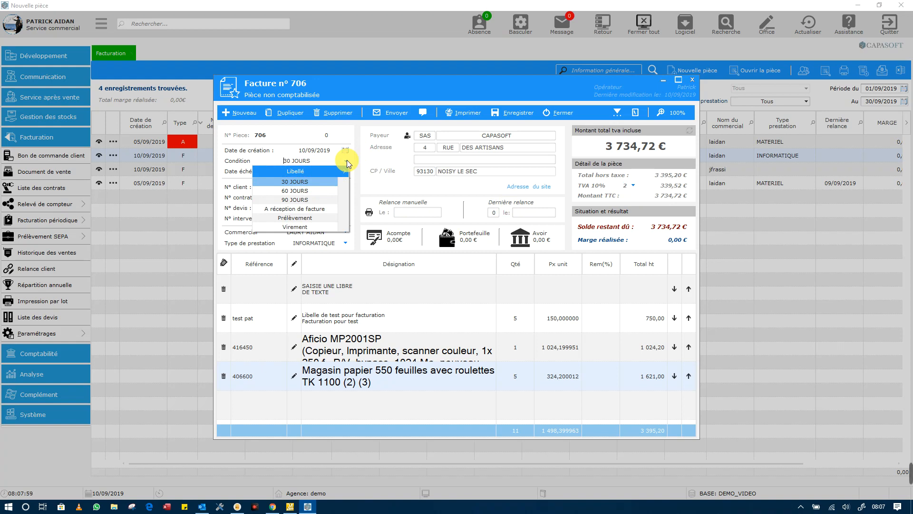
{"action": "left_click", "coordinate": [346, 160]}
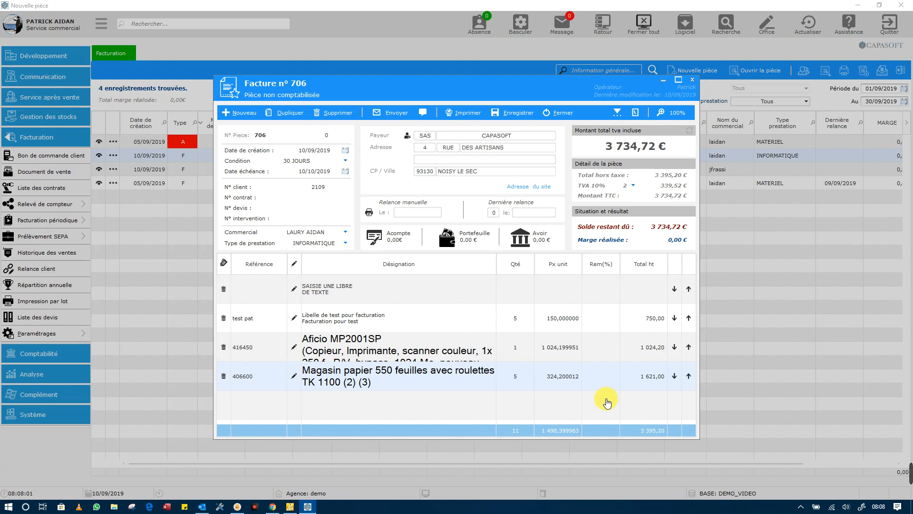
{"action": "left_click", "coordinate": [631, 186]}
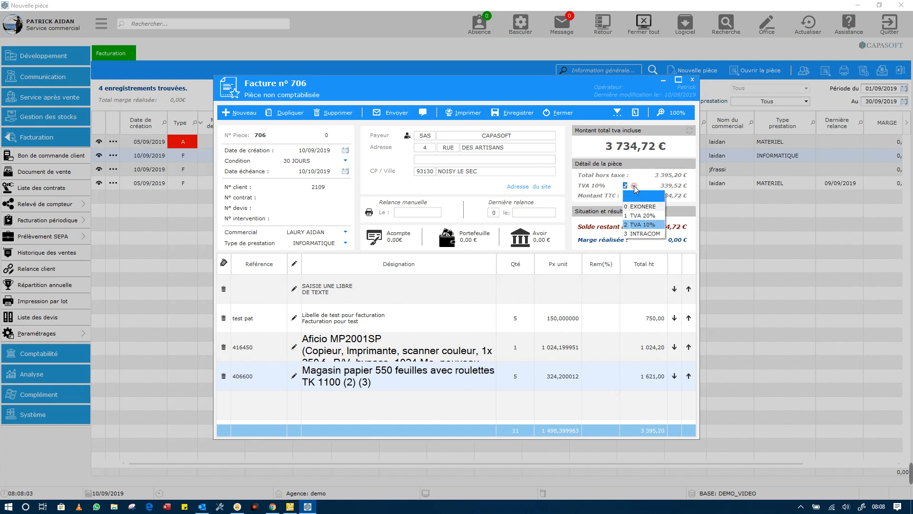
{"action": "left_click", "coordinate": [643, 215]}
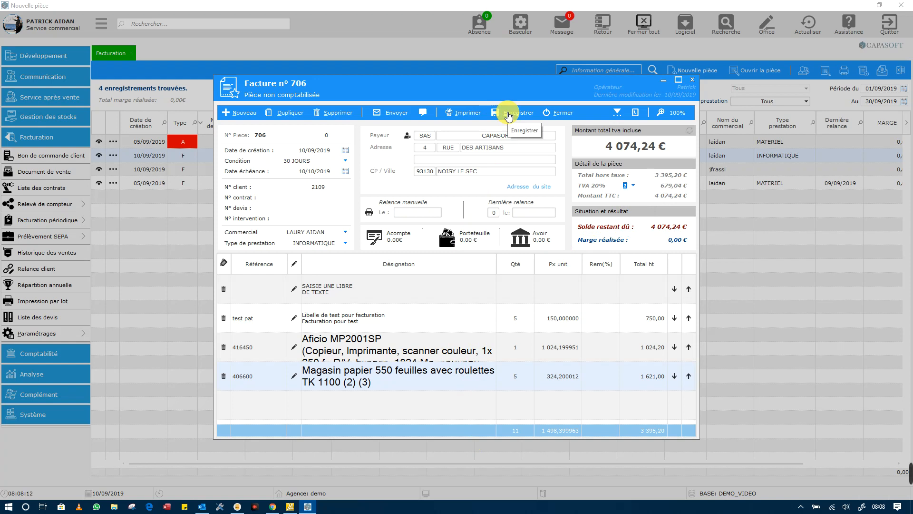
Delete the Magasin papier 550 feuilles (406600) and Aficio MP2001SP (416450) lines from the invoice
{"action": "left_click", "coordinate": [229, 379]}
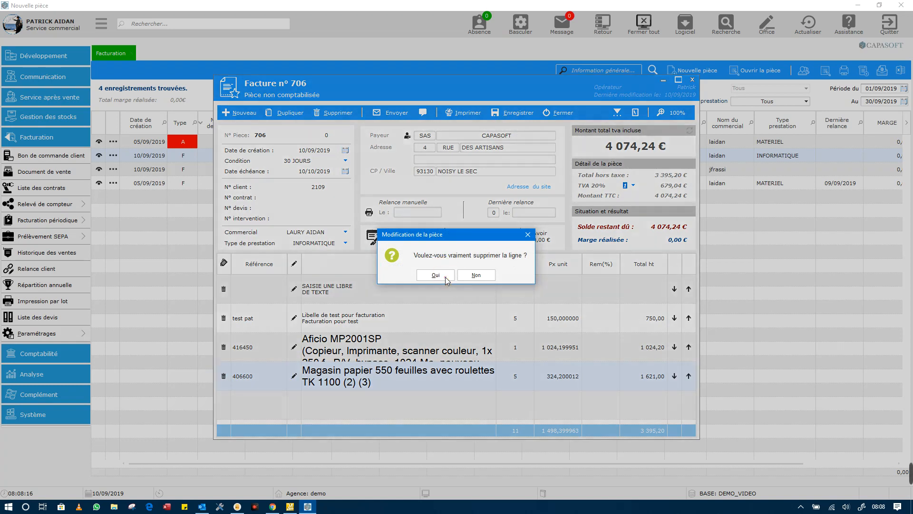
{"action": "left_click", "coordinate": [435, 275]}
{"action": "left_click", "coordinate": [224, 347]}
{"action": "left_click", "coordinate": [430, 276]}
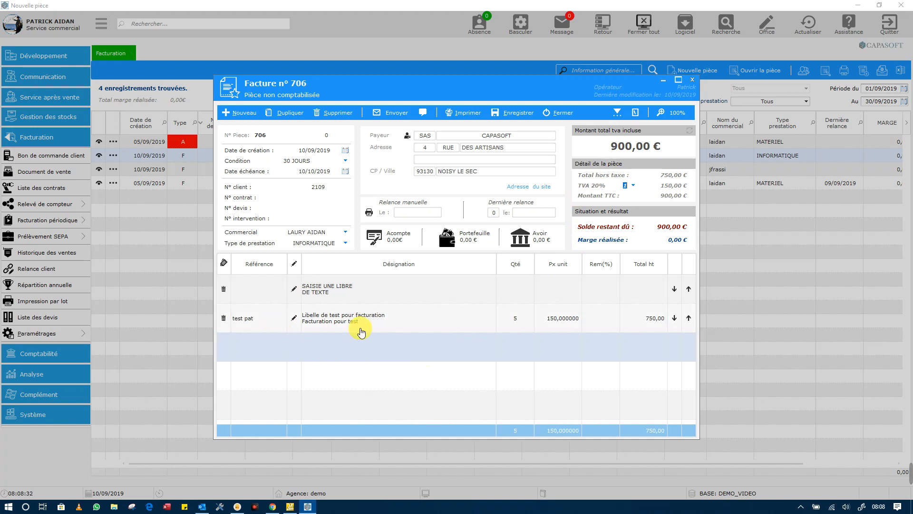
Start a new invoice line with reference REEL1 (Copies supplémentaires N/B), quantity 500 and unit price 0,05
{"action": "left_click", "coordinate": [617, 115]}
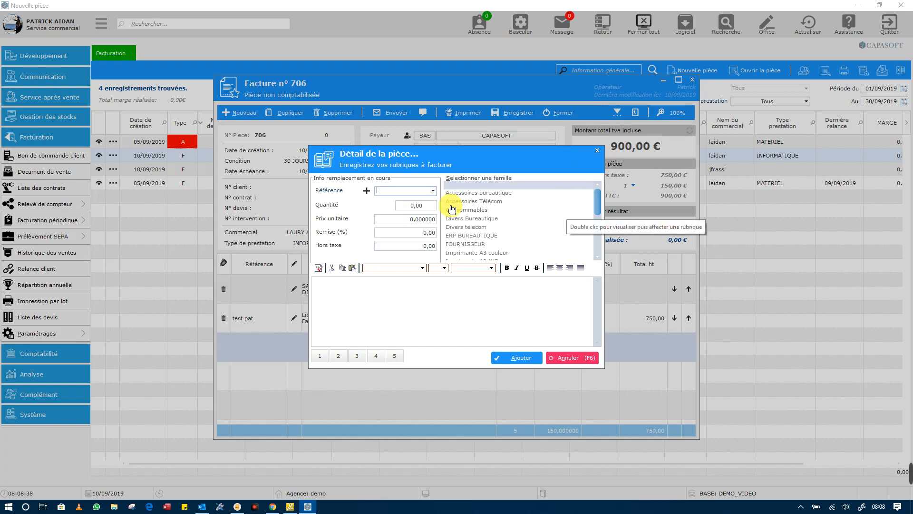
{"action": "left_click", "coordinate": [432, 192]}
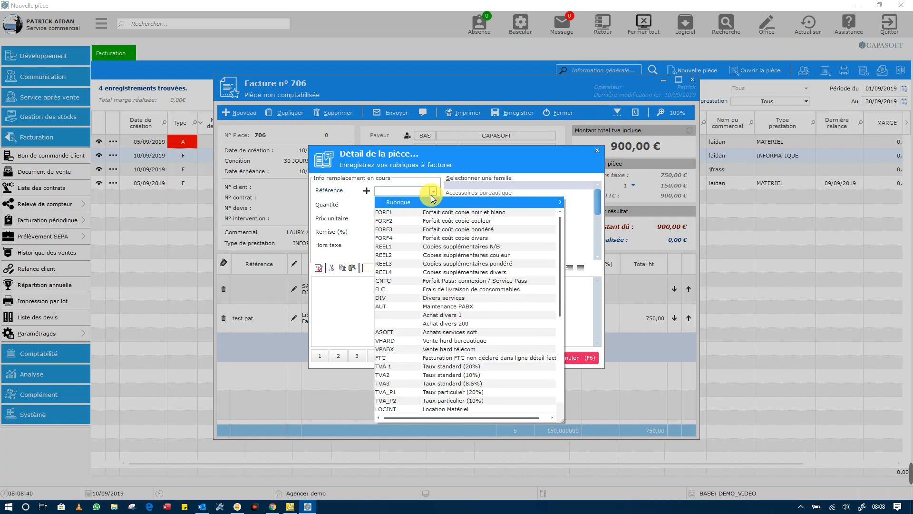
{"action": "left_click", "coordinate": [443, 246]}
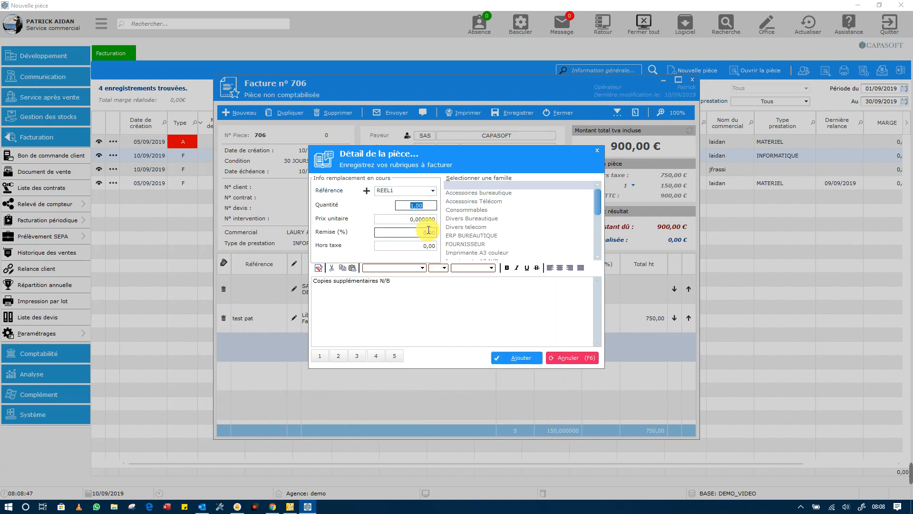
{"action": "type", "text": "500"}
{"action": "key", "text": "Tab"}
{"action": "type", "text": "0,05"}
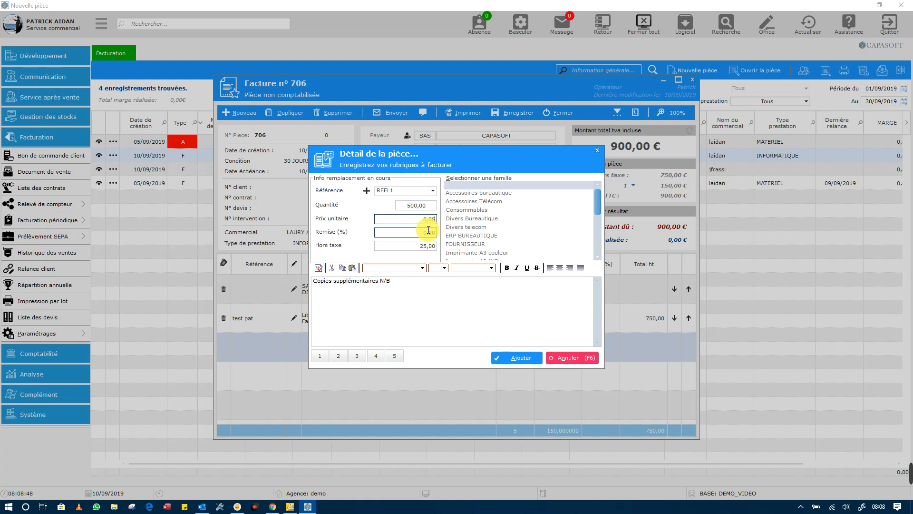
Append TEYTUYTRUTUYRE and predefined texts 2 and 4 to the line's description, and add the line to the invoice
{"action": "left_click", "coordinate": [421, 297]}
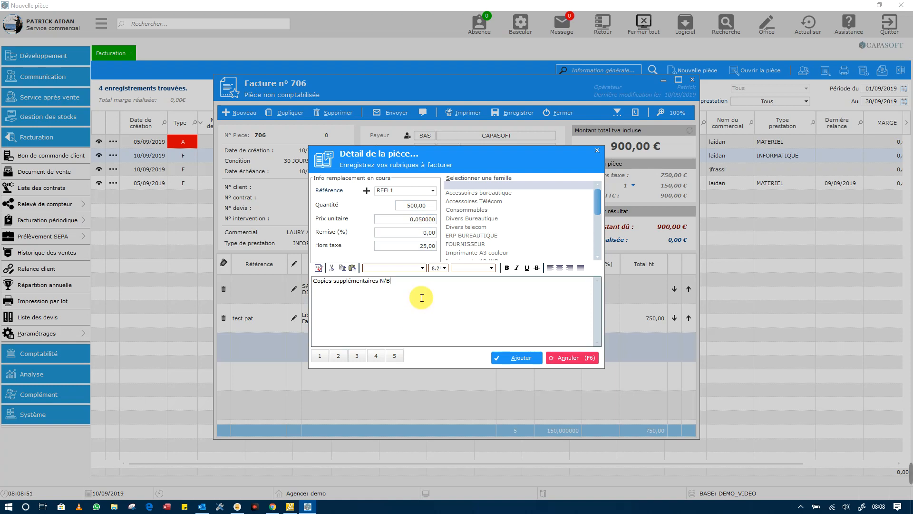
{"action": "key", "text": "Return"}
{"action": "type", "text": "TEYTUYTRUTUYRE"}
{"action": "left_click", "coordinate": [339, 356]}
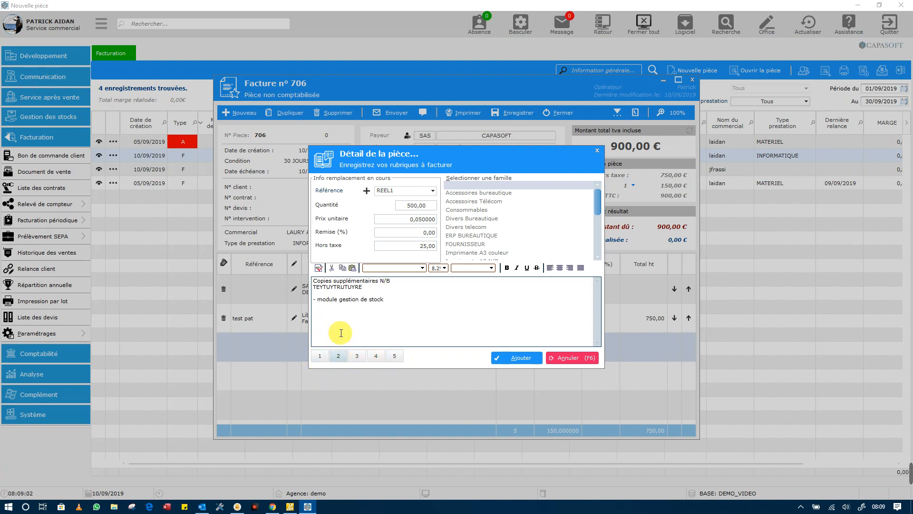
{"action": "left_click", "coordinate": [376, 356]}
{"action": "left_click", "coordinate": [409, 312]}
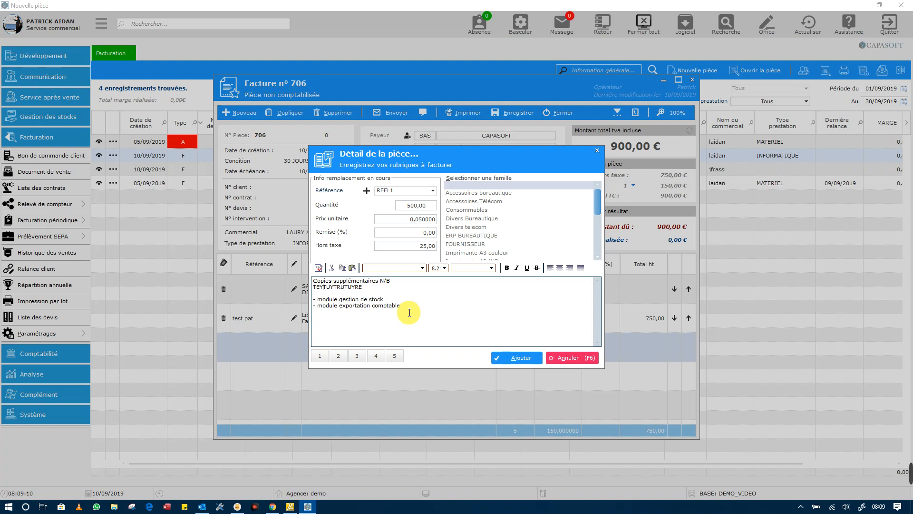
{"action": "left_click", "coordinate": [515, 358]}
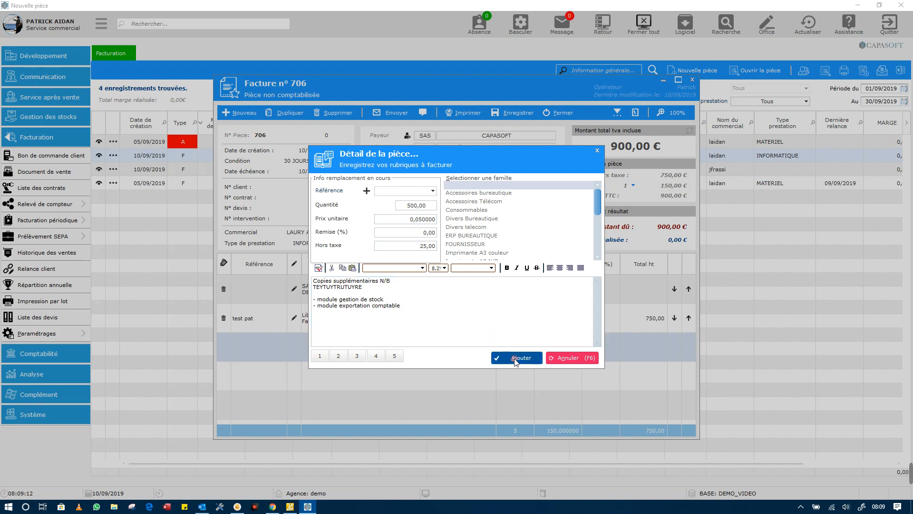
{"action": "left_click", "coordinate": [592, 358]}
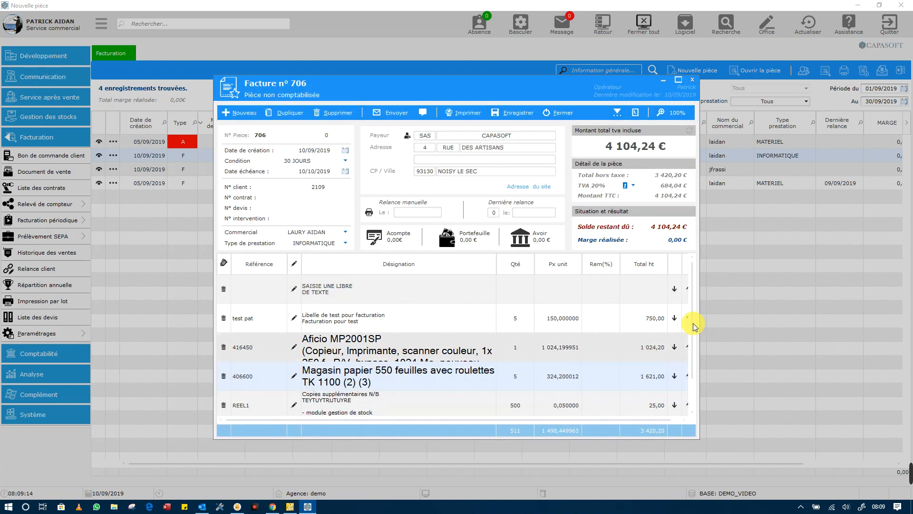
Delete the Aficio MP2001SP line (416450) from the invoice, keeping the test pat line
{"action": "left_click_drag", "start_coordinate": [692, 314], "coordinate": [693, 349]}
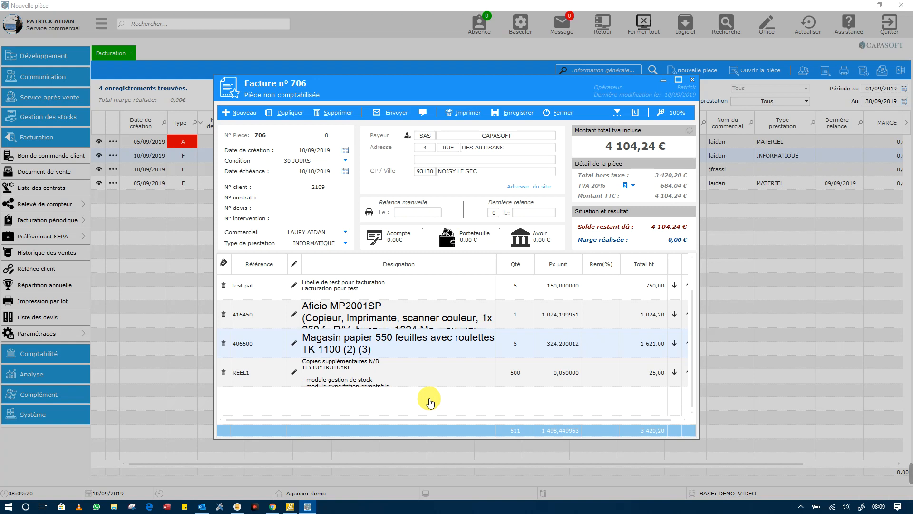
{"action": "left_click", "coordinate": [223, 314]}
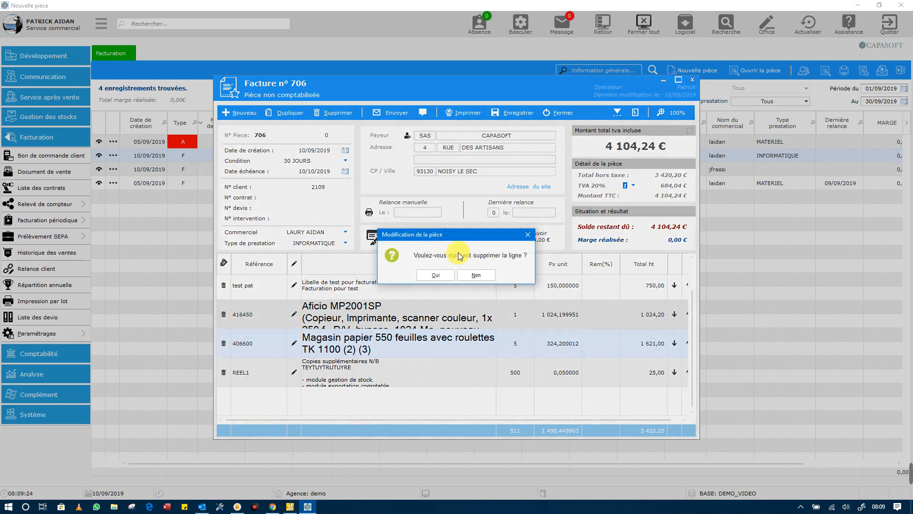
{"action": "left_click", "coordinate": [420, 329]}
{"action": "left_click", "coordinate": [224, 314]}
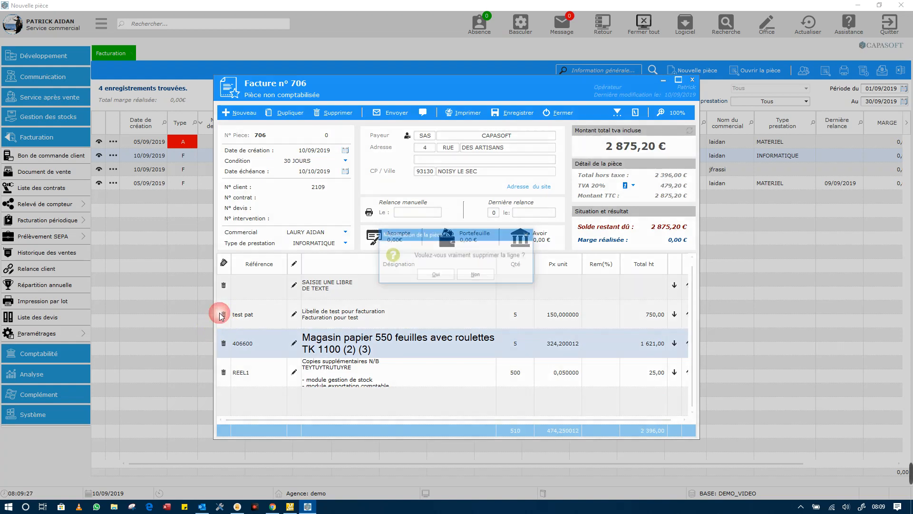
{"action": "left_click", "coordinate": [487, 277]}
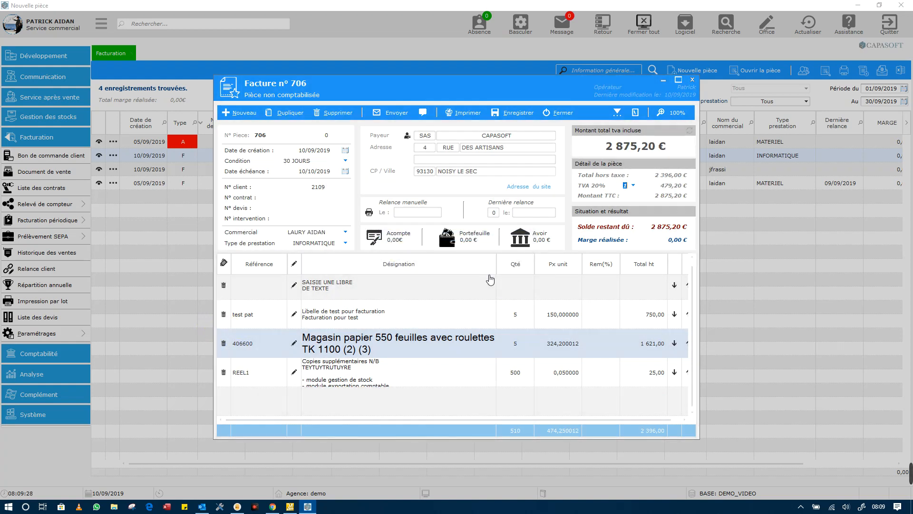
Delete the Magasin papier 550 feuilles line (406600) and the REEL1 line from the invoice
{"action": "left_click", "coordinate": [224, 343]}
{"action": "left_click", "coordinate": [435, 275]}
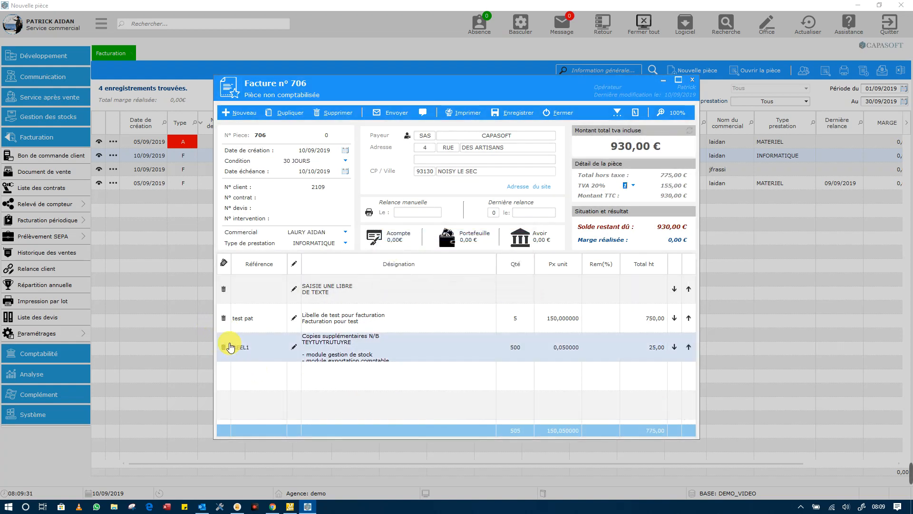
{"action": "left_click", "coordinate": [224, 346]}
{"action": "left_click", "coordinate": [436, 275]}
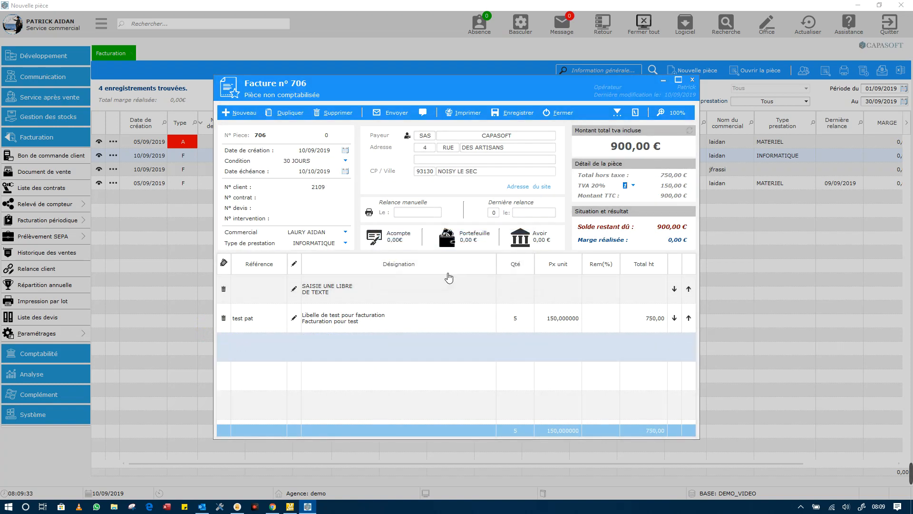
Delete the test pat line from the invoice, keeping only the free-text line
{"action": "left_click", "coordinate": [221, 318]}
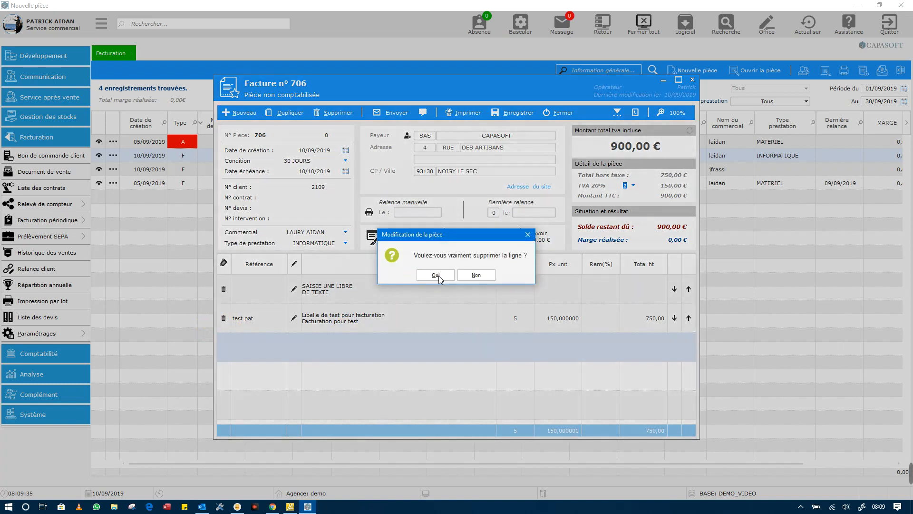
{"action": "left_click", "coordinate": [436, 276]}
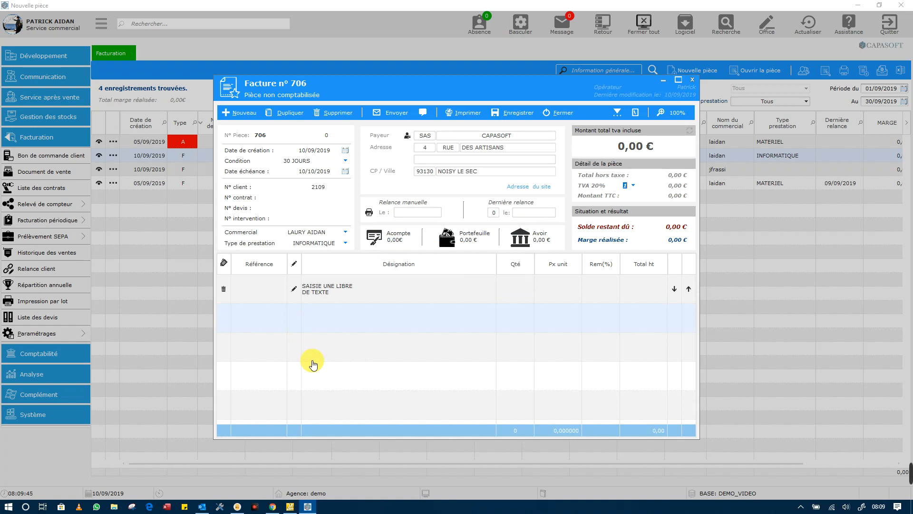
Start a new invoice line with reference REEL2 (Copies supplémentaires couleur)
{"action": "left_click", "coordinate": [619, 118]}
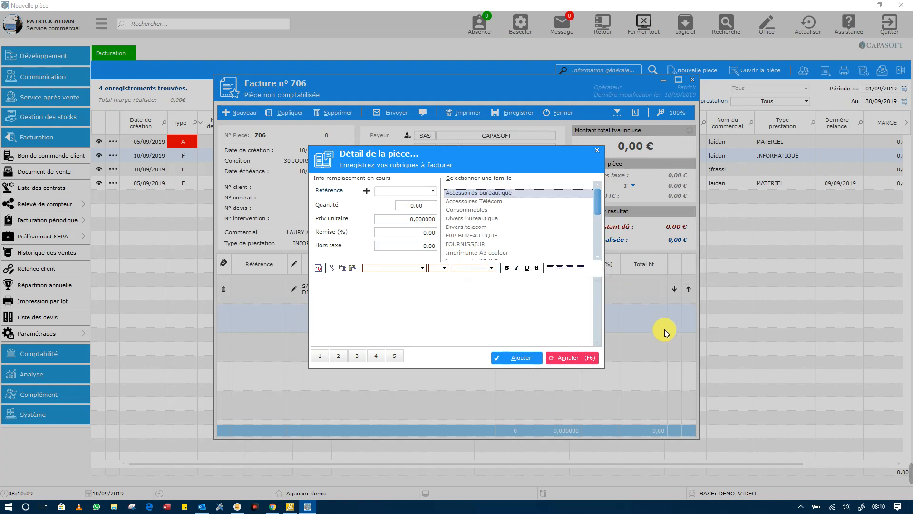
{"action": "left_click", "coordinate": [570, 325]}
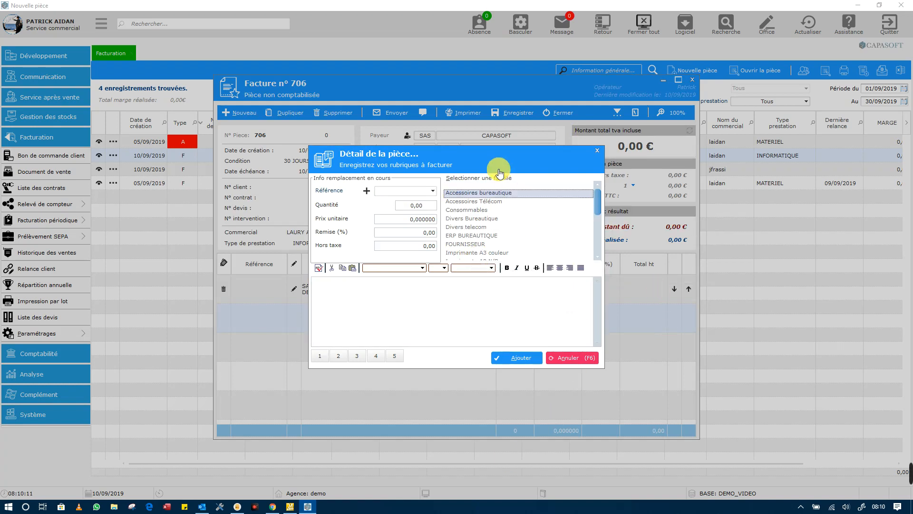
{"action": "left_click", "coordinate": [432, 191]}
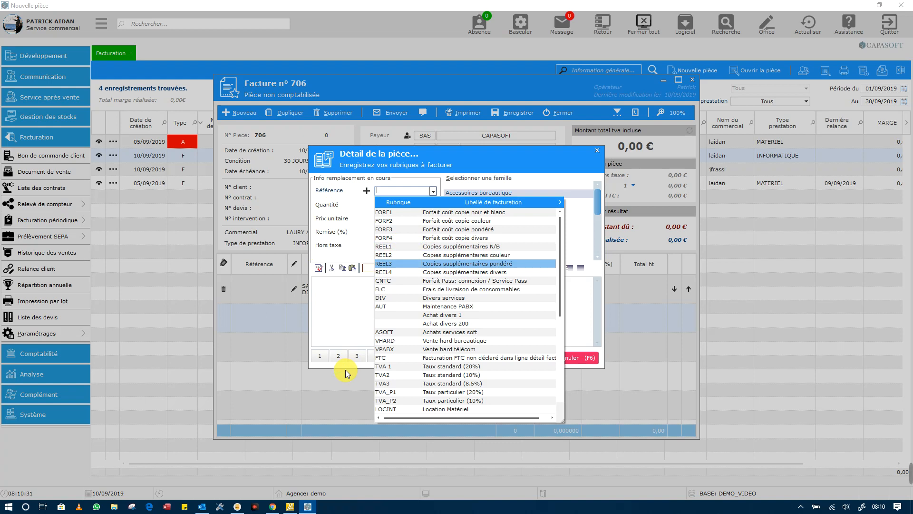
{"action": "left_click", "coordinate": [349, 233]}
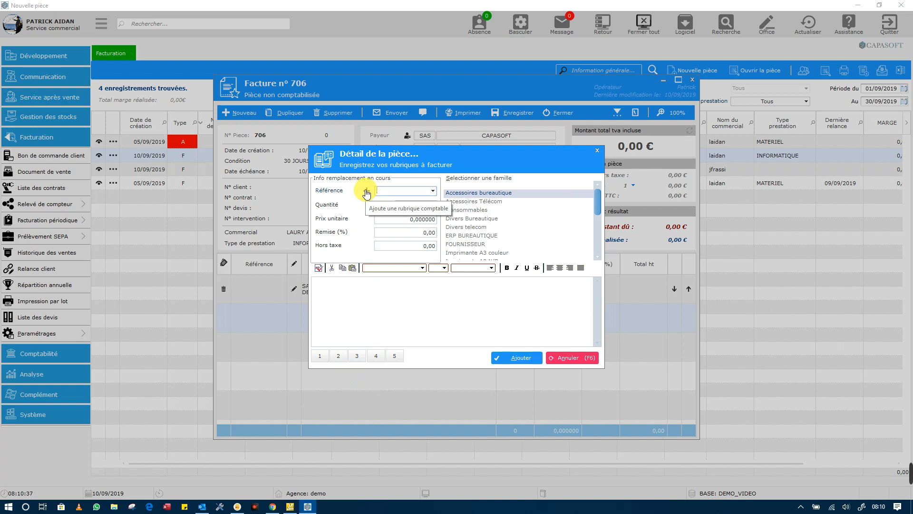
{"action": "left_click", "coordinate": [432, 190]}
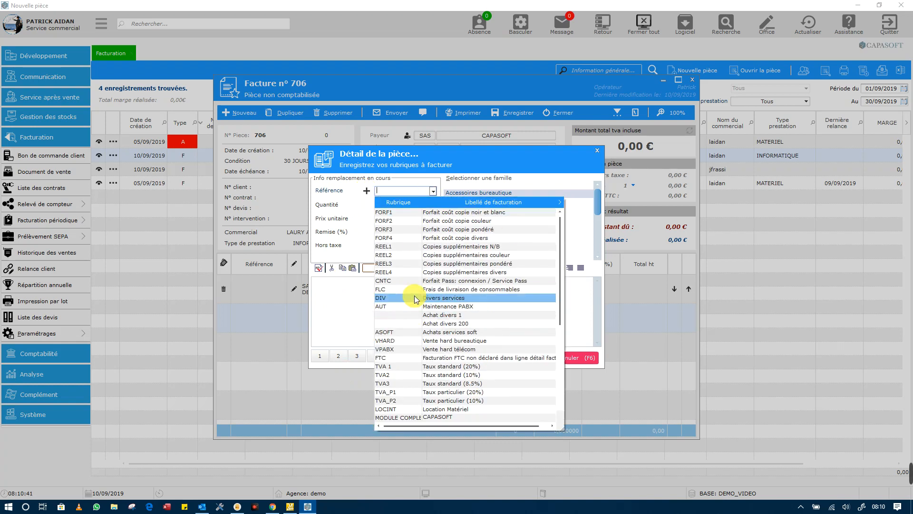
{"action": "left_click", "coordinate": [412, 255]}
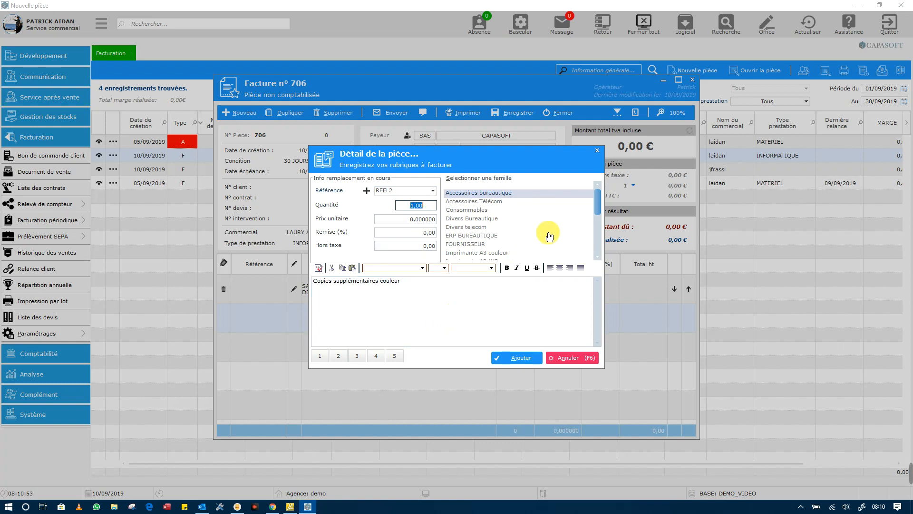
Browse the product families and pick Réceptacle toner usagé (25.000 pages - 5%) from Consommables for the line
{"action": "left_click", "coordinate": [545, 187]}
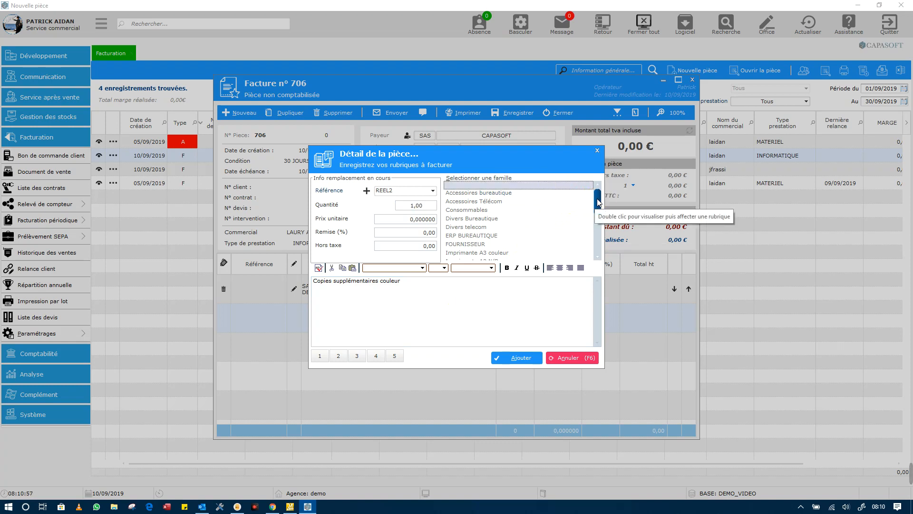
{"action": "left_click_drag", "start_coordinate": [597, 202], "coordinate": [595, 187]}
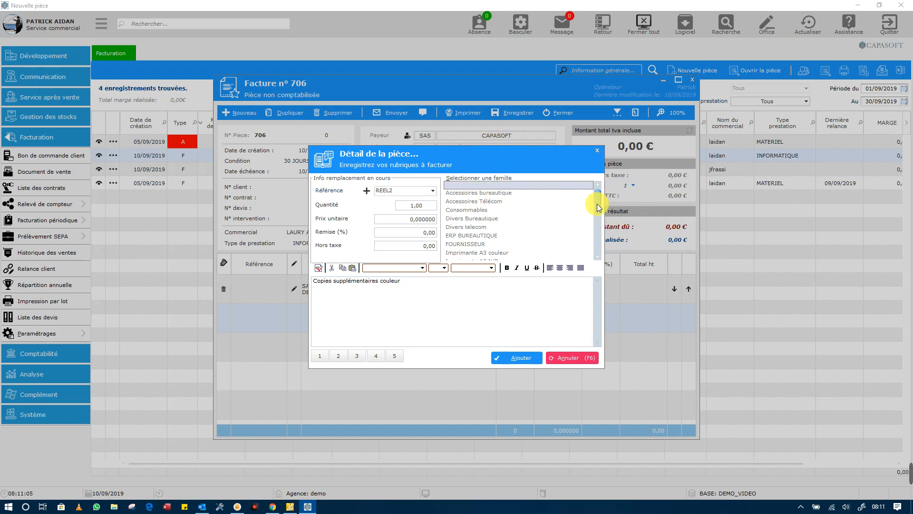
{"action": "mouse_move", "coordinate": [598, 207]}
{"action": "left_mouse_down"}
{"action": "mouse_move", "coordinate": [600, 245]}
{"action": "mouse_move", "coordinate": [592, 204]}
{"action": "left_mouse_up"}
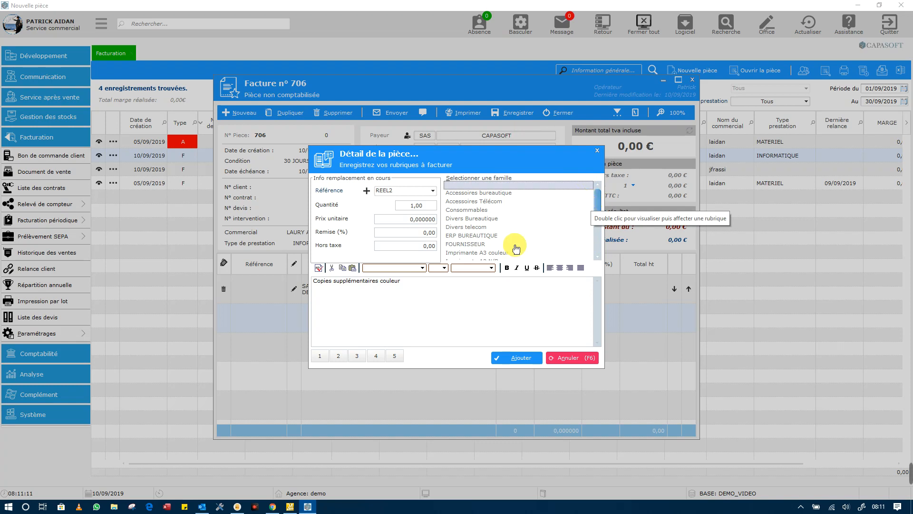
{"action": "double_click", "coordinate": [484, 209]}
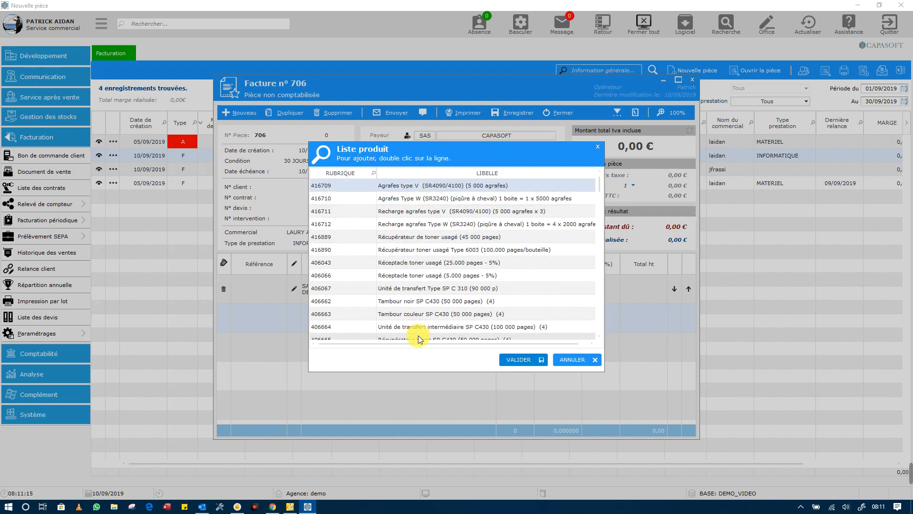
{"action": "double_click", "coordinate": [417, 262]}
{"action": "left_click", "coordinate": [387, 310]}
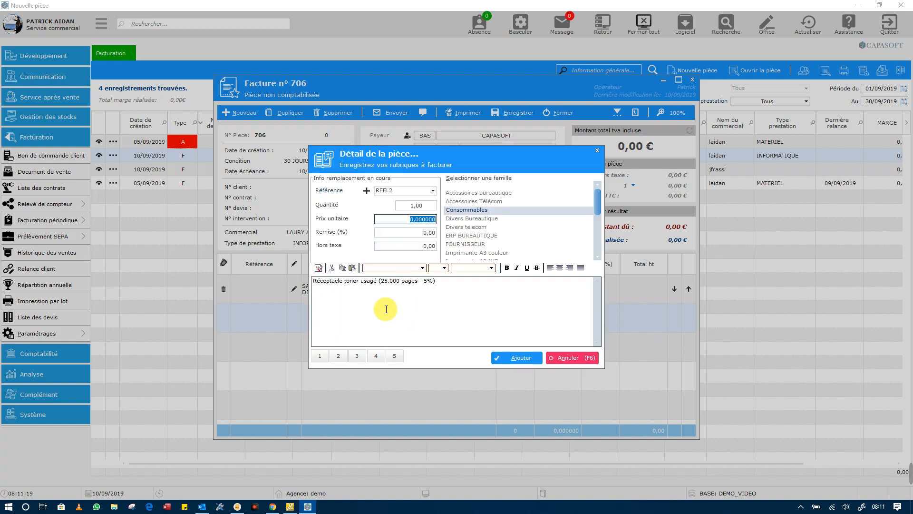
Choose Tableau intéractif (TABINTER) from the Divers Bureautique family for the line, with unit price 4151 and a 25% discount
{"action": "double_click", "coordinate": [466, 219]}
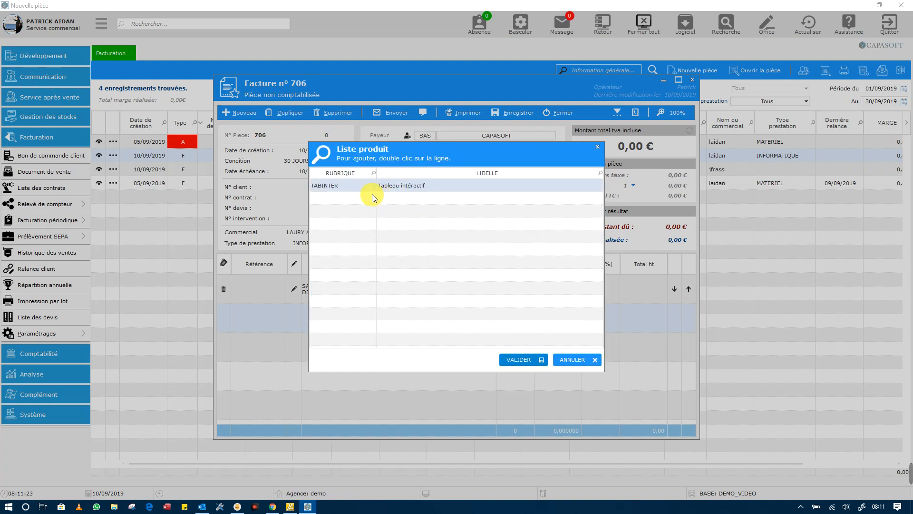
{"action": "double_click", "coordinate": [344, 190]}
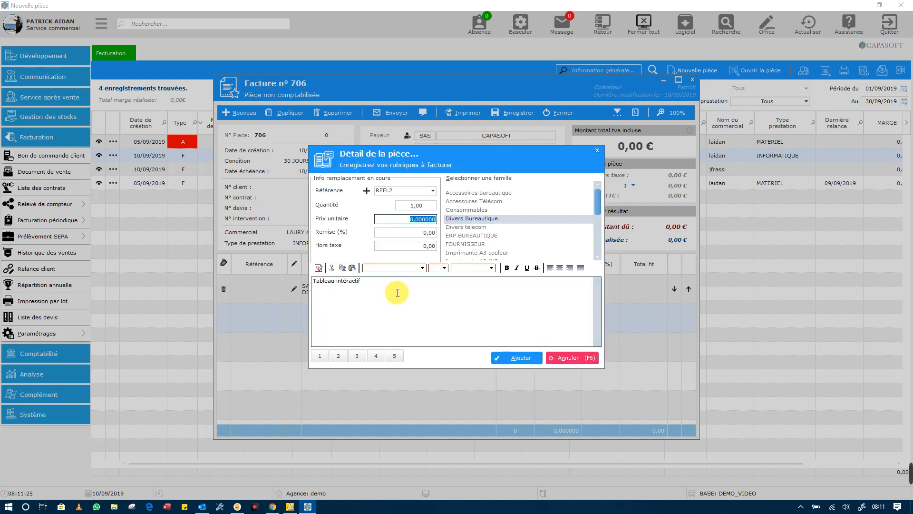
{"action": "type", "text": "4151"}
{"action": "key", "text": "Tab"}
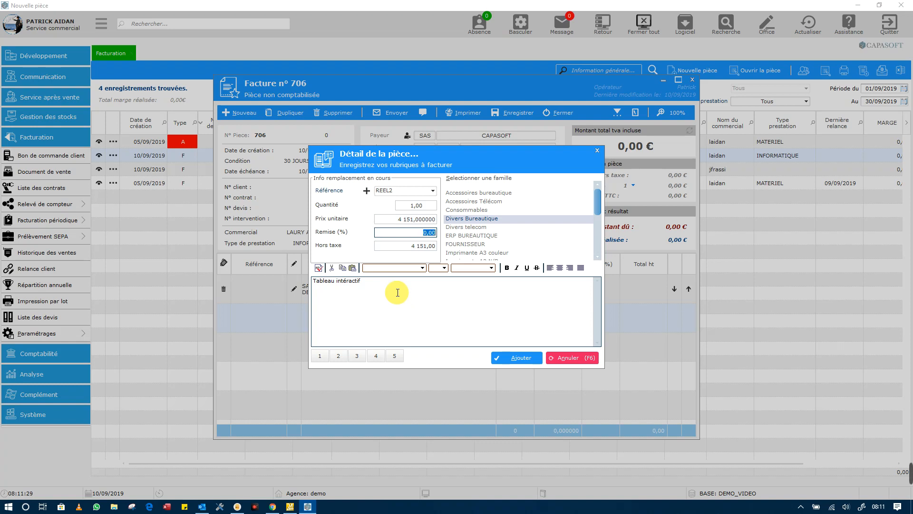
{"action": "key", "text": "Tab"}
Append gkjdflkhjdf and predefined text 5 to the line's description, add the line to the invoice and close the line entry
{"action": "left_click", "coordinate": [397, 285]}
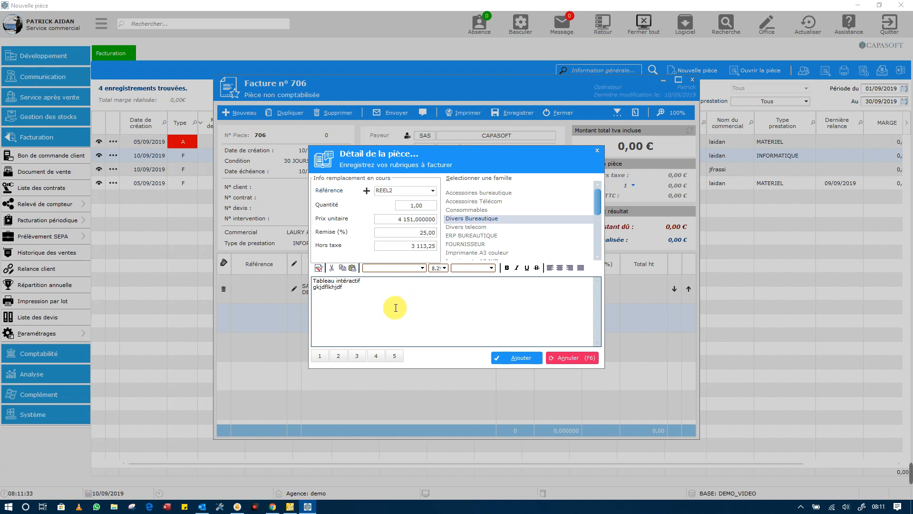
{"action": "left_click", "coordinate": [390, 356]}
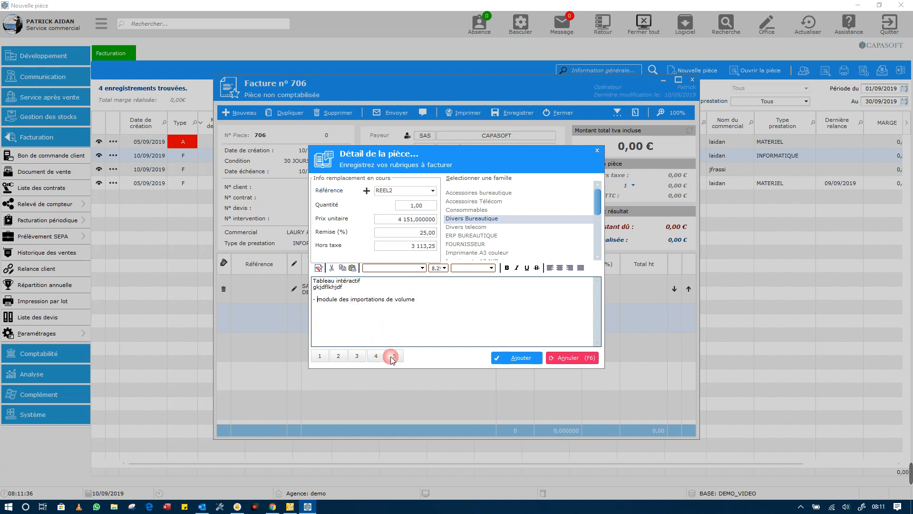
{"action": "left_click", "coordinate": [520, 359]}
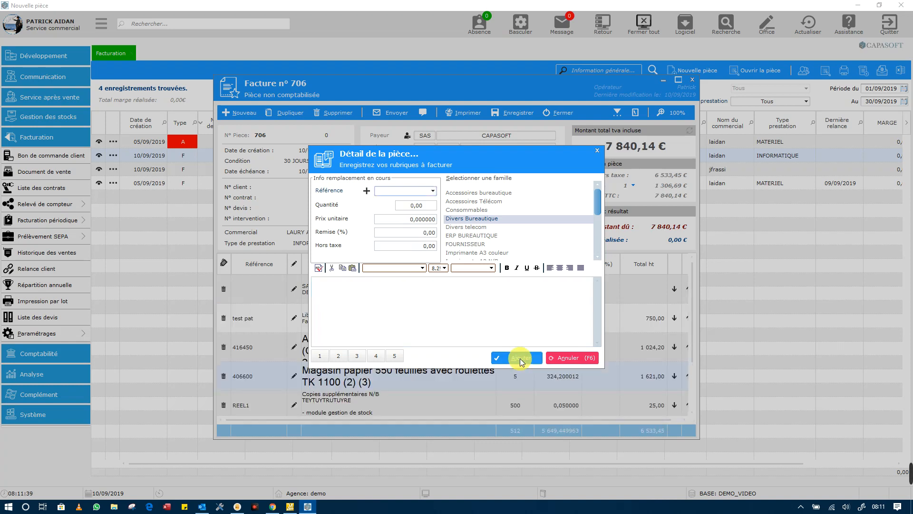
{"action": "left_click", "coordinate": [566, 361]}
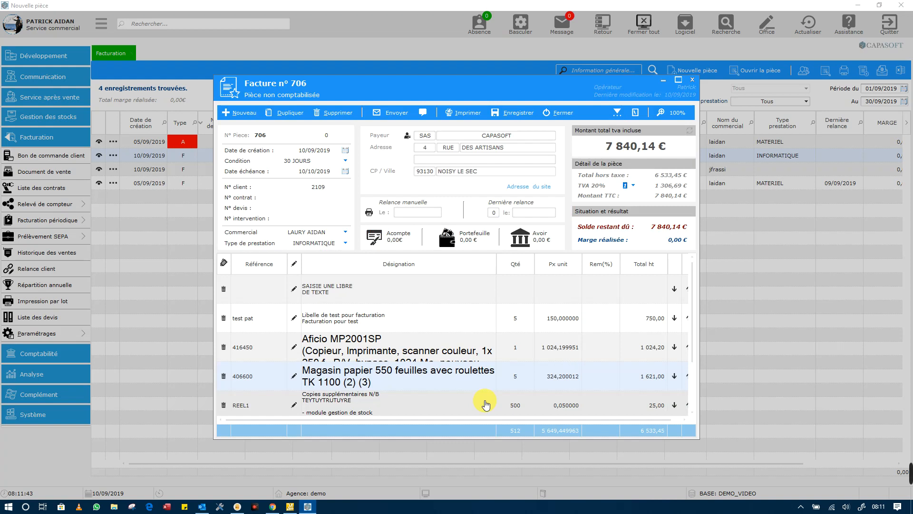
Delete the Aficio MP2001SP (416450) and Magasin papier 550 feuilles (406600) lines from the invoice
{"action": "mouse_move", "coordinate": [692, 304]}
{"action": "left_mouse_down"}
{"action": "mouse_move", "coordinate": [694, 355]}
{"action": "mouse_move", "coordinate": [693, 304]}
{"action": "left_mouse_up"}
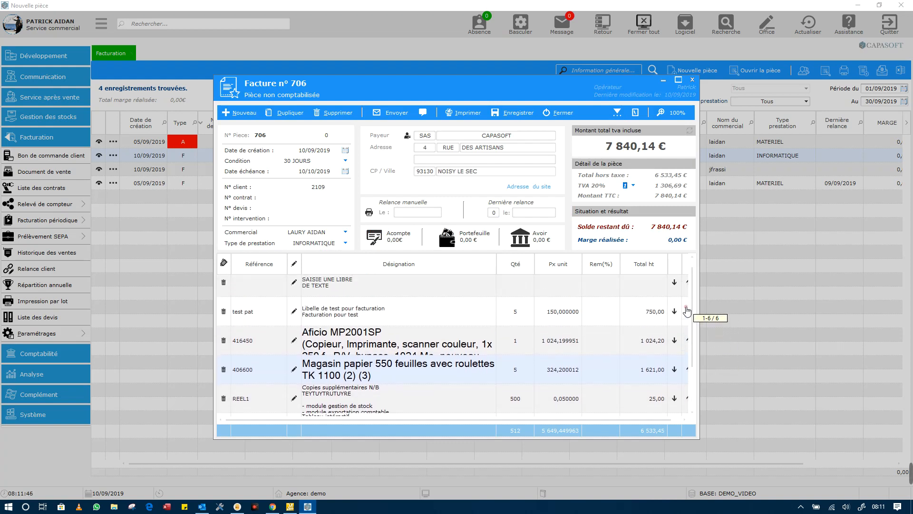
{"action": "left_click", "coordinate": [222, 342]}
{"action": "key", "text": "Return"}
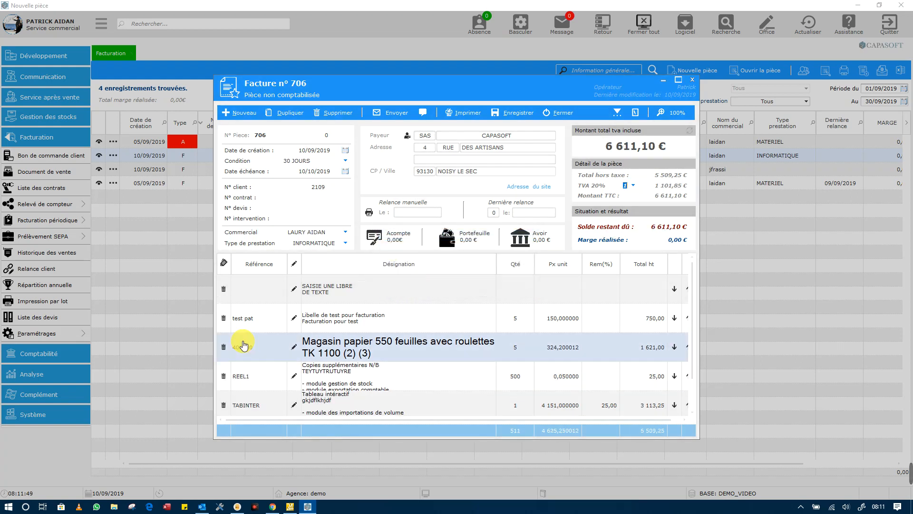
{"action": "left_click", "coordinate": [223, 347]}
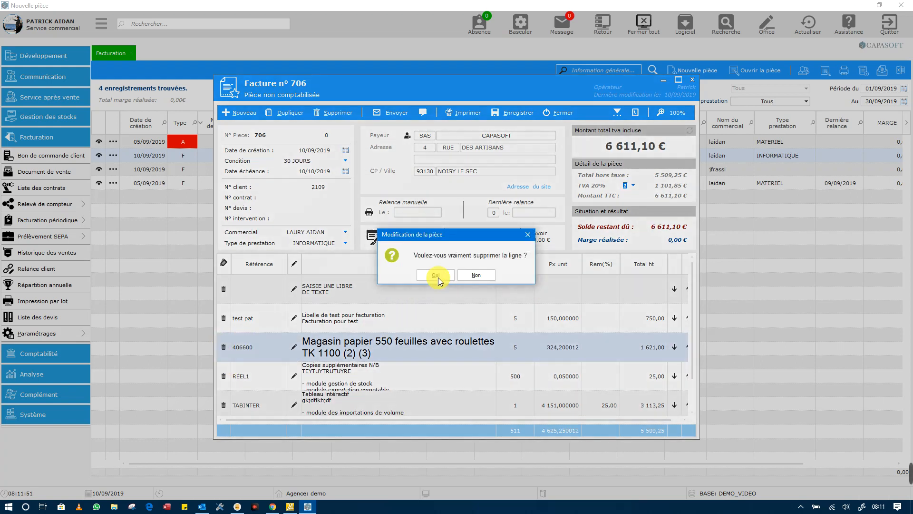
{"action": "left_click", "coordinate": [436, 277]}
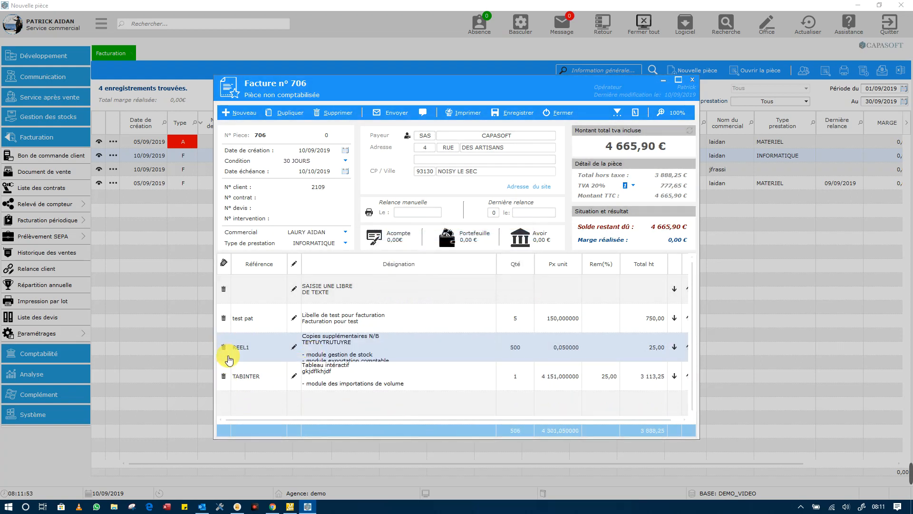
Delete the REEL1 line from the invoice and save the invoice
{"action": "left_click", "coordinate": [223, 347]}
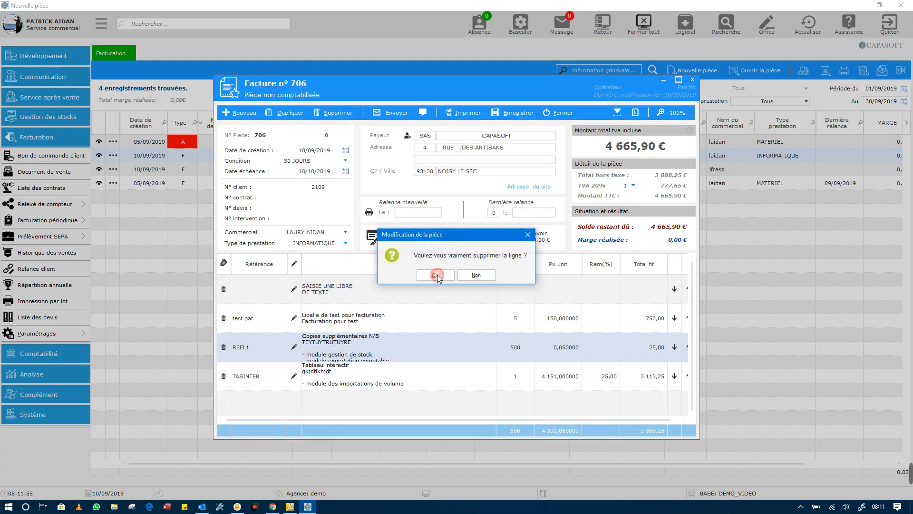
{"action": "left_click", "coordinate": [437, 276]}
{"action": "left_click", "coordinate": [514, 113]}
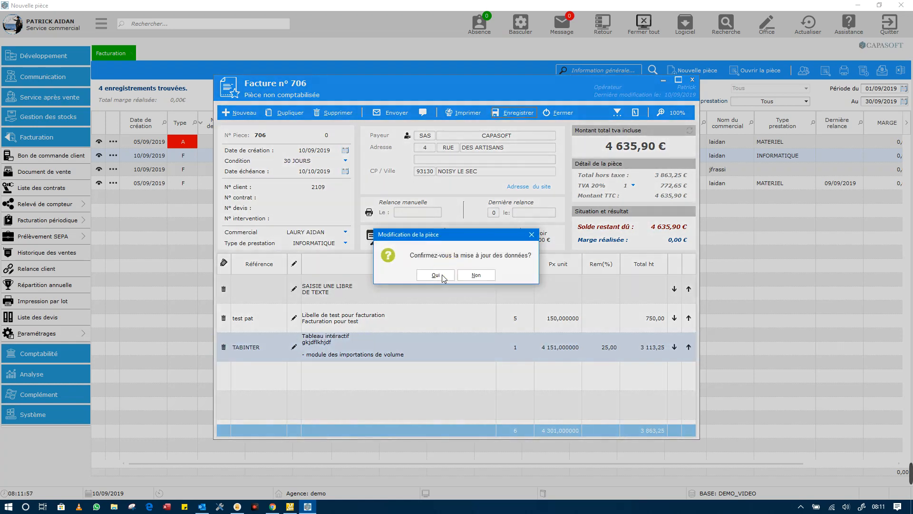
{"action": "left_click", "coordinate": [437, 275]}
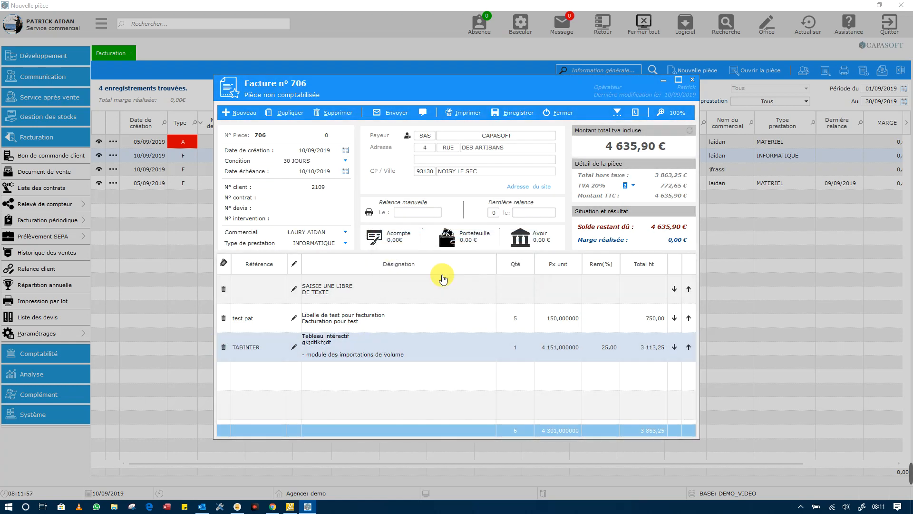
Add an invoice line for LICENCE UTILISATEUR ERP BUREAUTIQUE (LICERPB) from the ERP BUREAUTIQUE family, quantity 1, unit price 100
{"action": "left_click", "coordinate": [618, 113]}
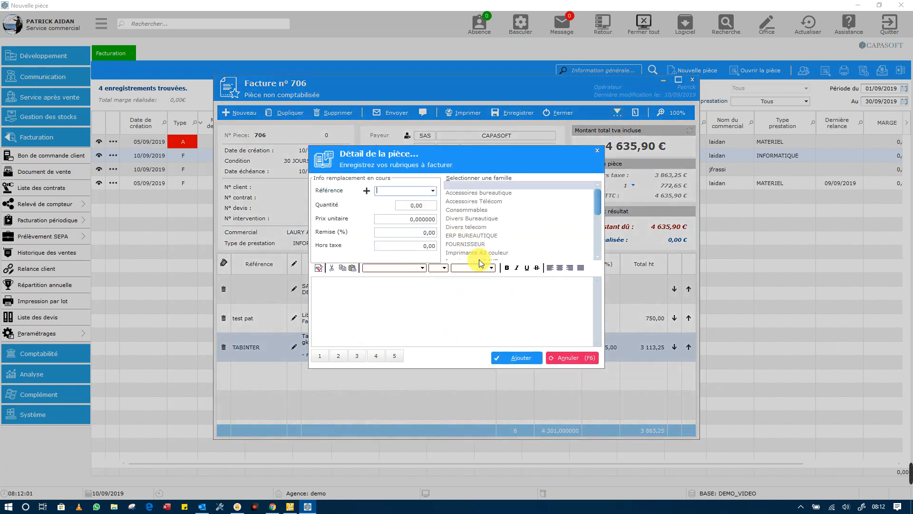
{"action": "double_click", "coordinate": [475, 236]}
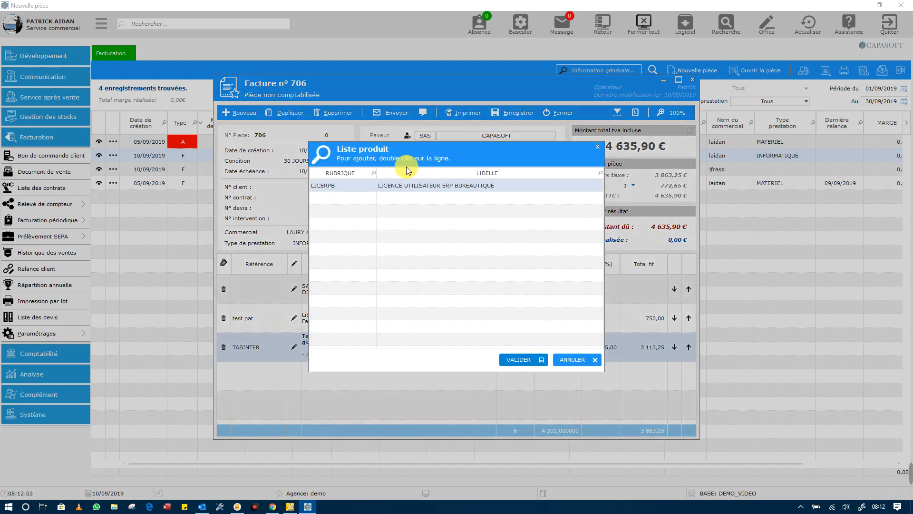
{"action": "double_click", "coordinate": [403, 185]}
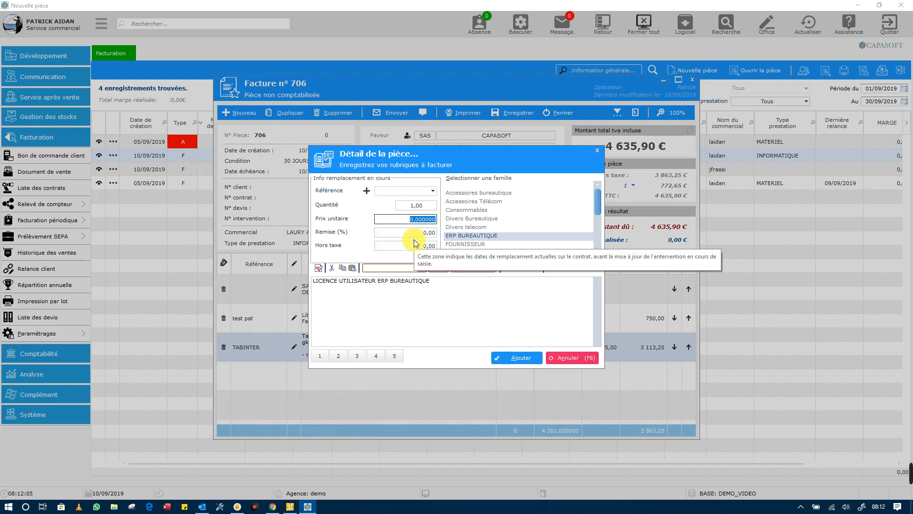
{"action": "left_click", "coordinate": [520, 361]}
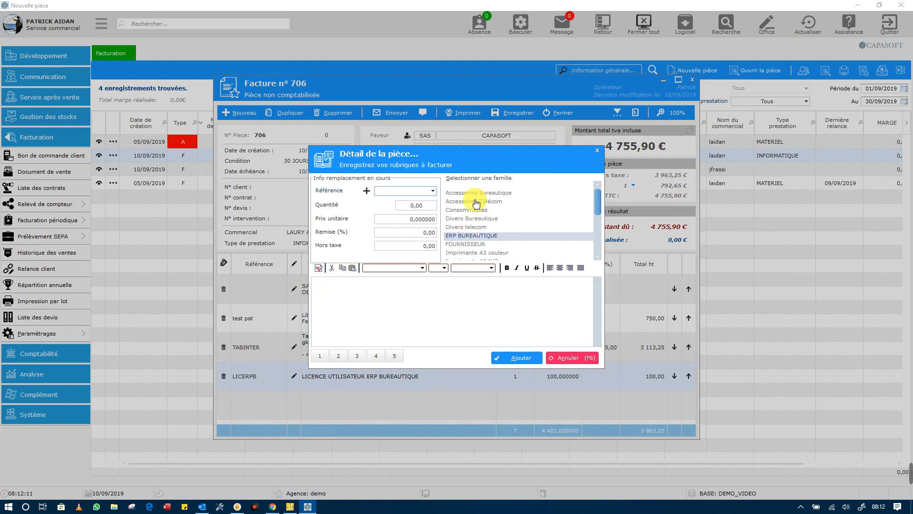
Add an invoice line with reference FORF3 (Forfait coût copie pondéré), quantity 1 and unit price 1000
{"action": "left_click", "coordinate": [432, 192]}
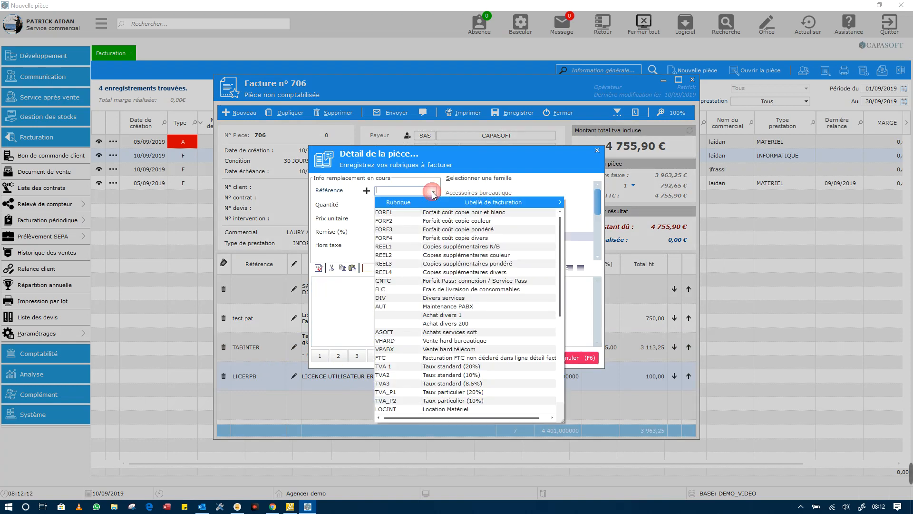
{"action": "left_click", "coordinate": [407, 232]}
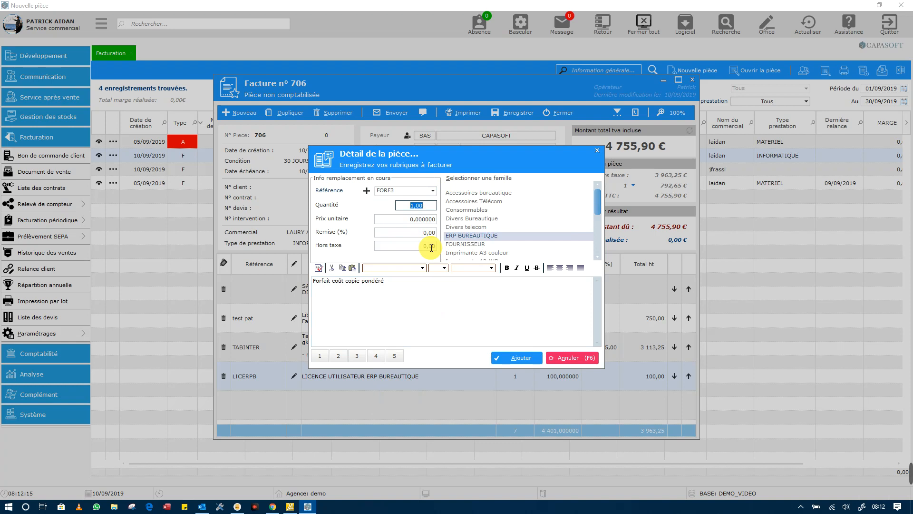
{"action": "key", "text": "Tab"}
{"action": "type", "text": "1000"}
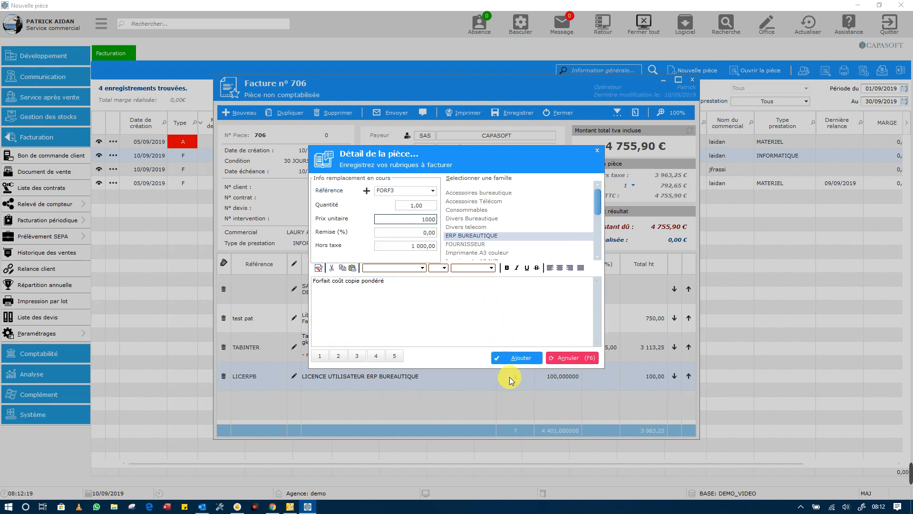
{"action": "left_click", "coordinate": [517, 361]}
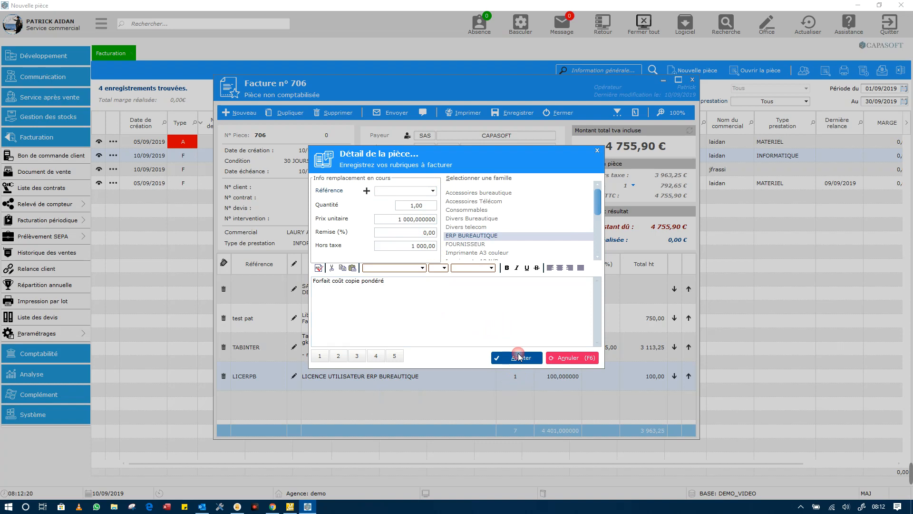
Close the line entry dialog and save the updated invoice, confirming the data update
{"action": "left_click", "coordinate": [578, 359]}
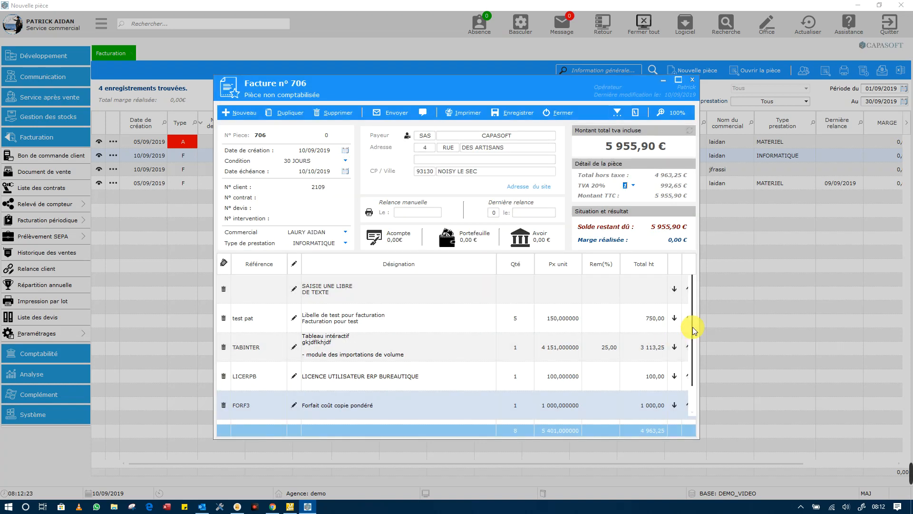
{"action": "left_click_drag", "start_coordinate": [692, 327], "coordinate": [694, 304]}
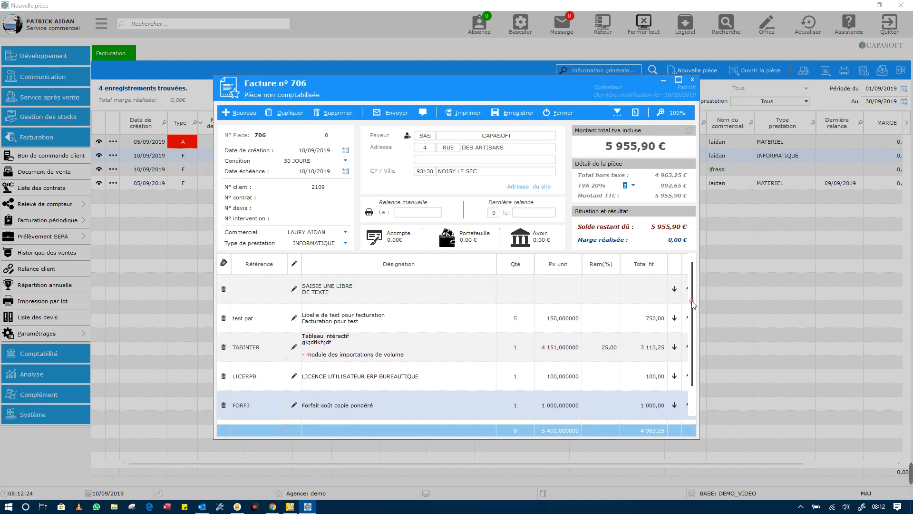
{"action": "left_click", "coordinate": [529, 117]}
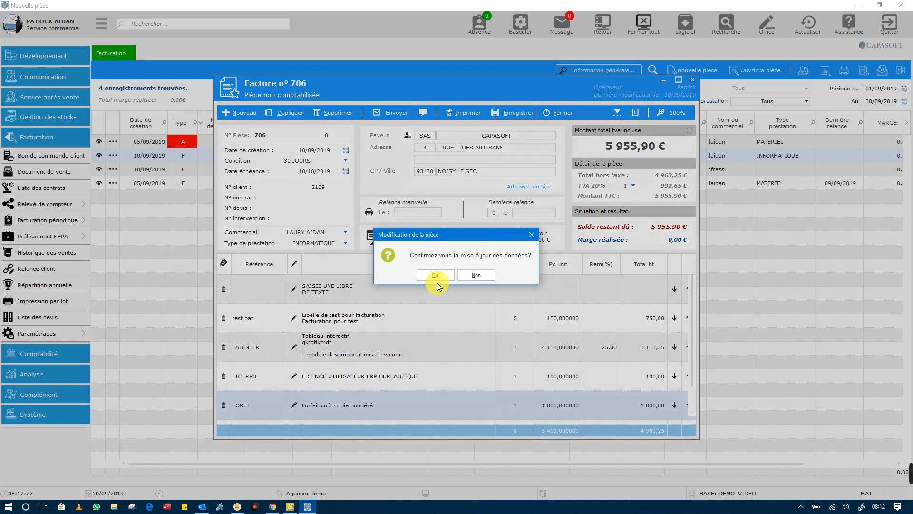
{"action": "left_click", "coordinate": [436, 276]}
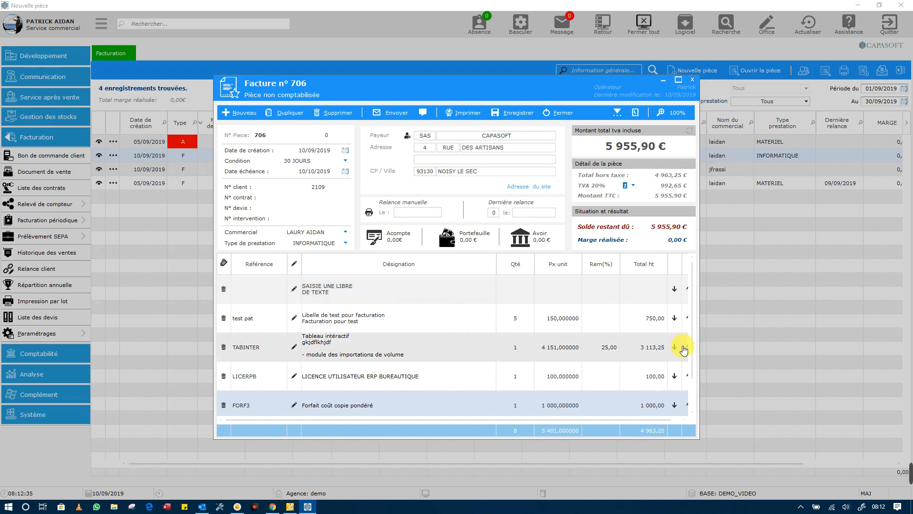
Add a second line of text, EZTERTE, to the description of the FORF3 invoice line
{"action": "scroll", "coordinate": [693, 359], "scroll_direction": "down", "scroll_amount": 1}
{"action": "left_click", "coordinate": [395, 374]}
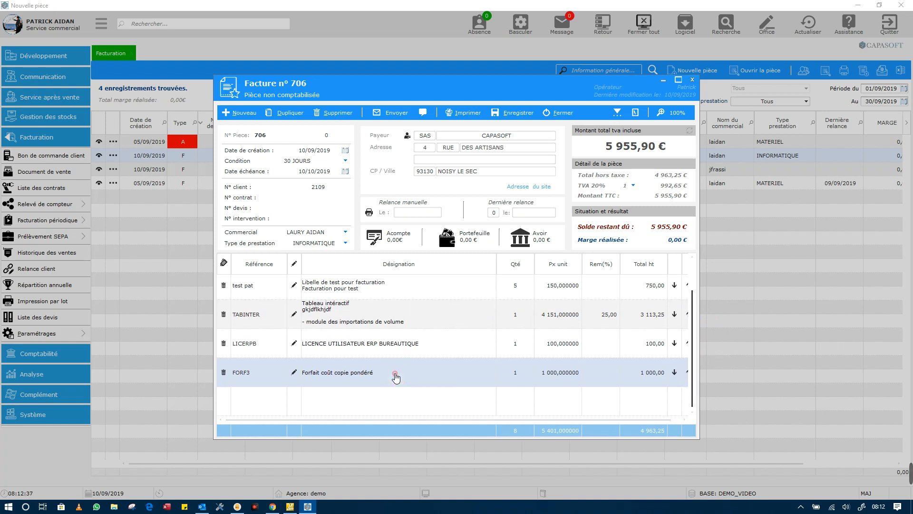
{"action": "left_click", "coordinate": [396, 375]}
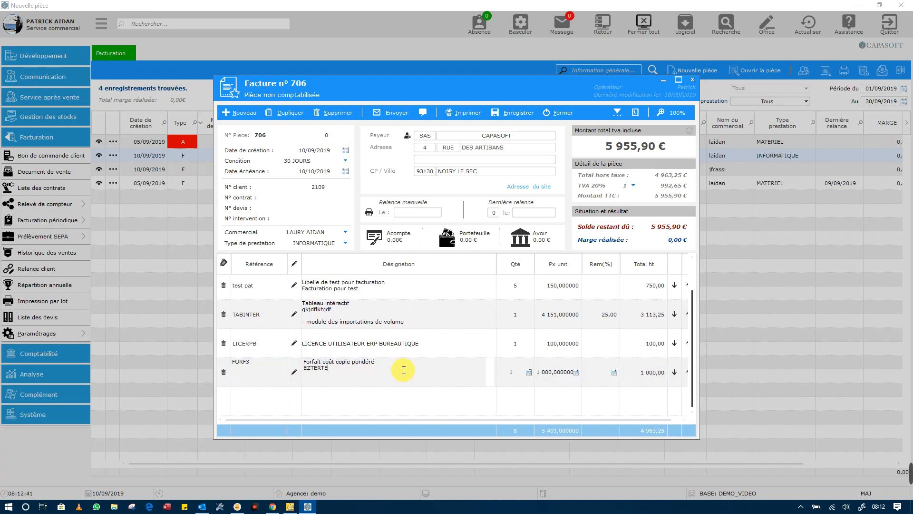
Set the quantity of the LICERPB line to 5 and save the invoice
{"action": "left_click", "coordinate": [525, 343]}
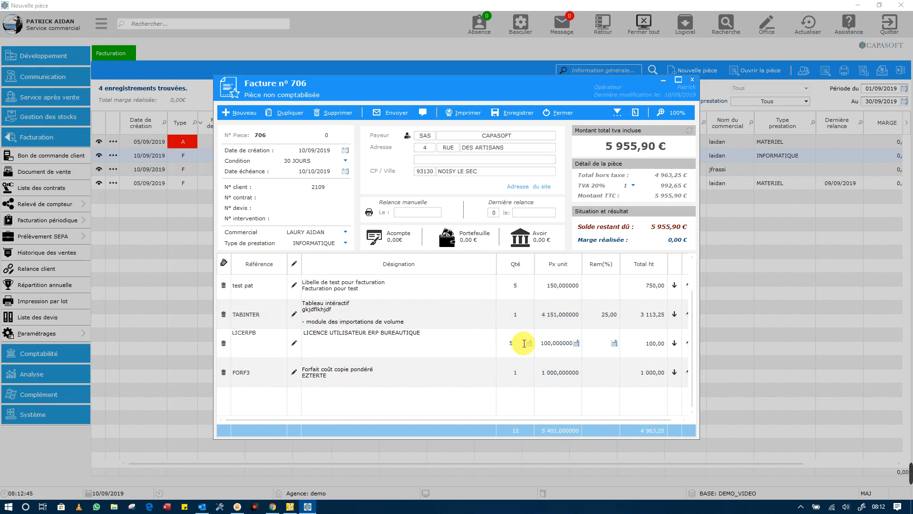
{"action": "left_click", "coordinate": [506, 403]}
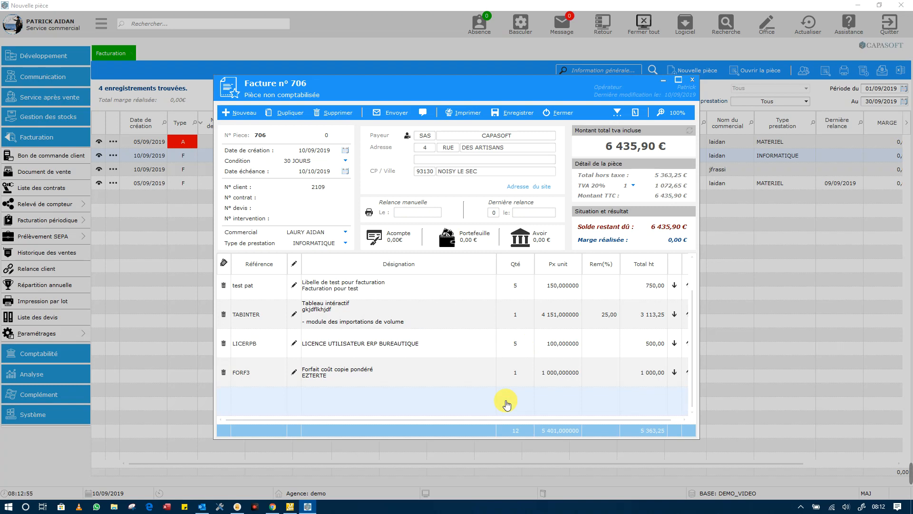
{"action": "left_click", "coordinate": [512, 114]}
{"action": "left_click", "coordinate": [438, 274]}
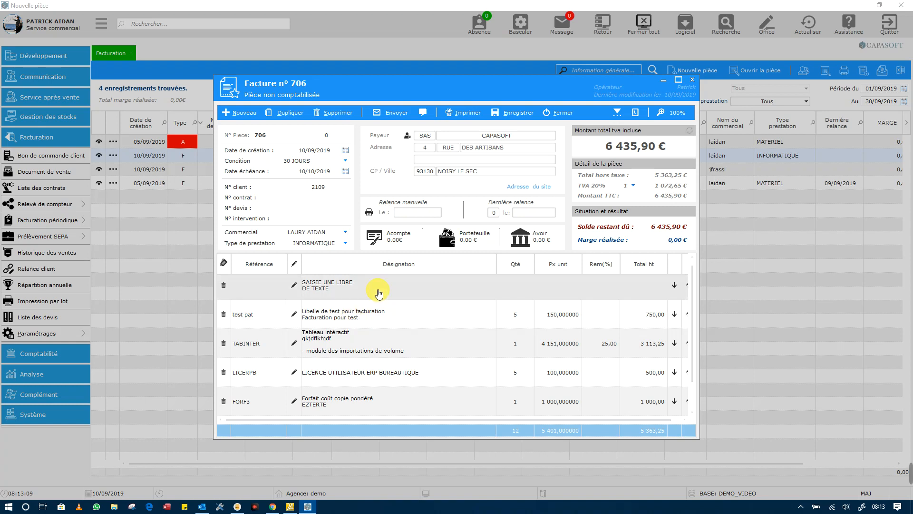
Insert the invoice comment "TEST D4INSERTION DE COMMENTAIRE DANS MA FACTURE" and save the invoice
{"action": "left_click", "coordinate": [424, 114]}
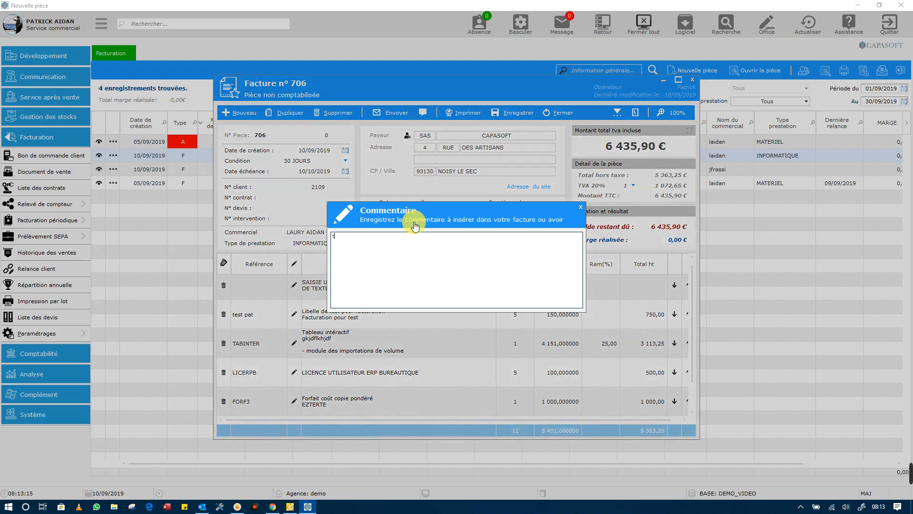
{"action": "type", "text": "tEST D4INSERTION DE COMMENTAIRE DANS MA FACTURE"}
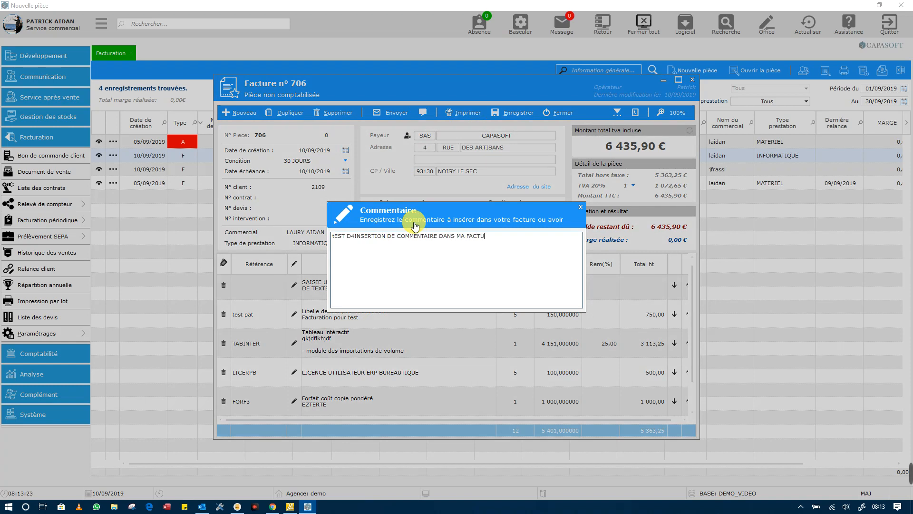
{"action": "left_click", "coordinate": [335, 236]}
{"action": "key", "text": "BackSpace"}
{"action": "type", "text": "T"}
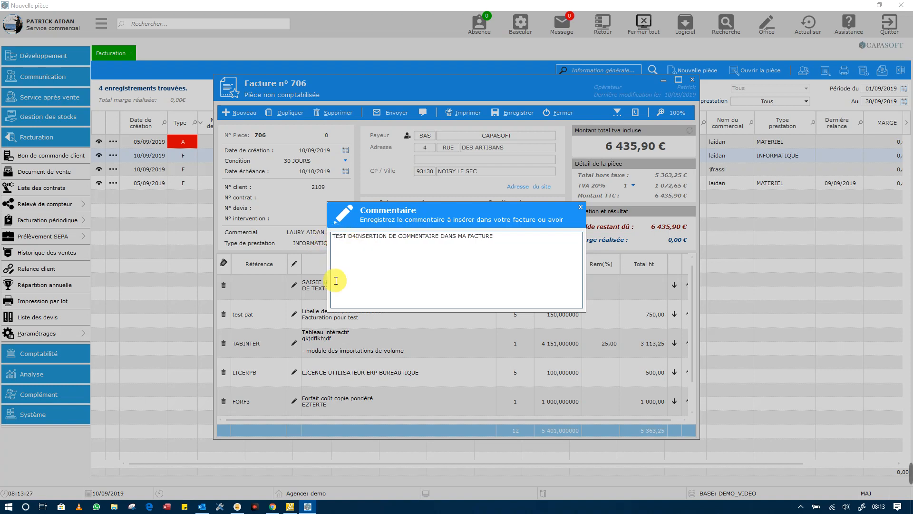
{"action": "left_click", "coordinate": [543, 258]}
{"action": "left_click", "coordinate": [580, 208]}
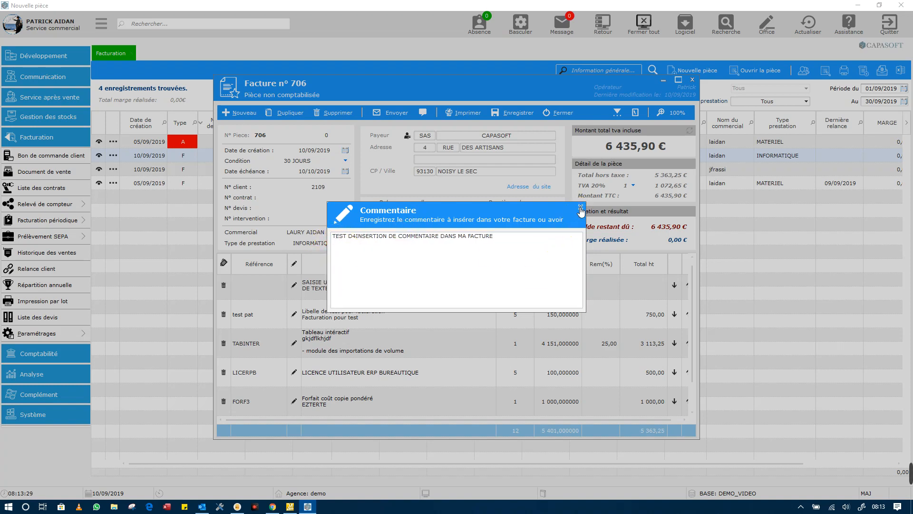
{"action": "left_click", "coordinate": [517, 112]}
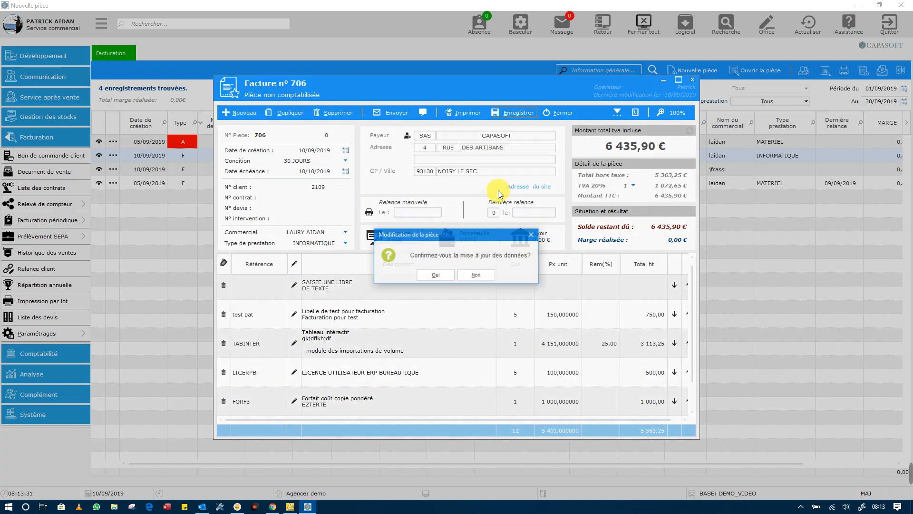
{"action": "left_click", "coordinate": [437, 275]}
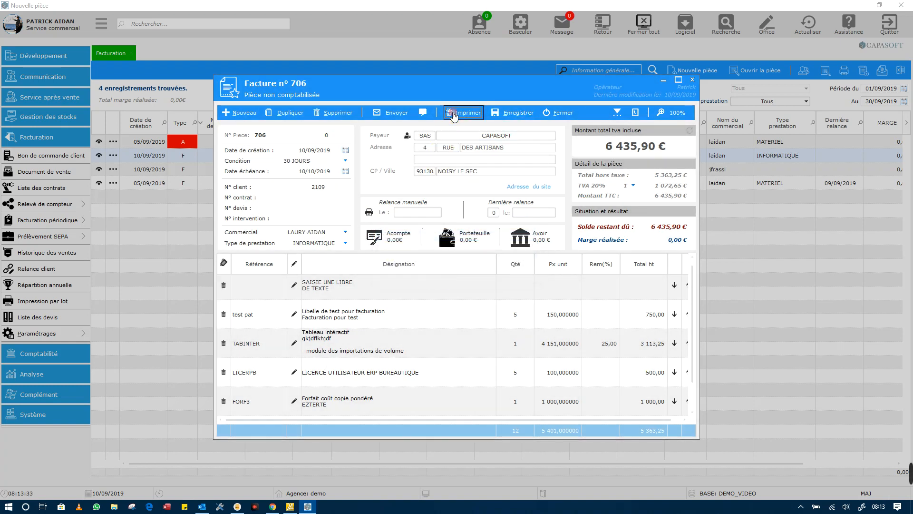
Preview the printed invoice, check the comment below the totals, and close the preview
{"action": "left_click", "coordinate": [454, 116]}
{"action": "left_click", "coordinate": [450, 283]}
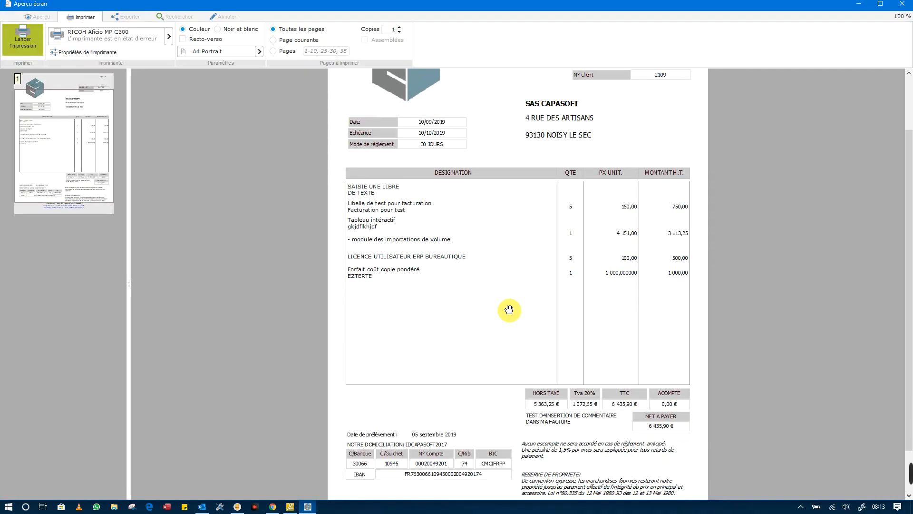
{"action": "scroll", "coordinate": [508, 310], "scroll_direction": "down", "scroll_amount": 1}
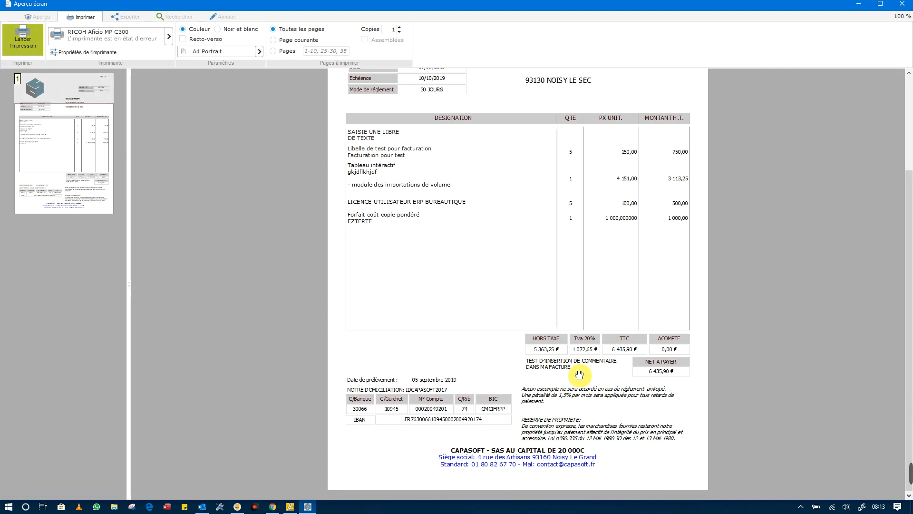
{"action": "left_click", "coordinate": [901, 4]}
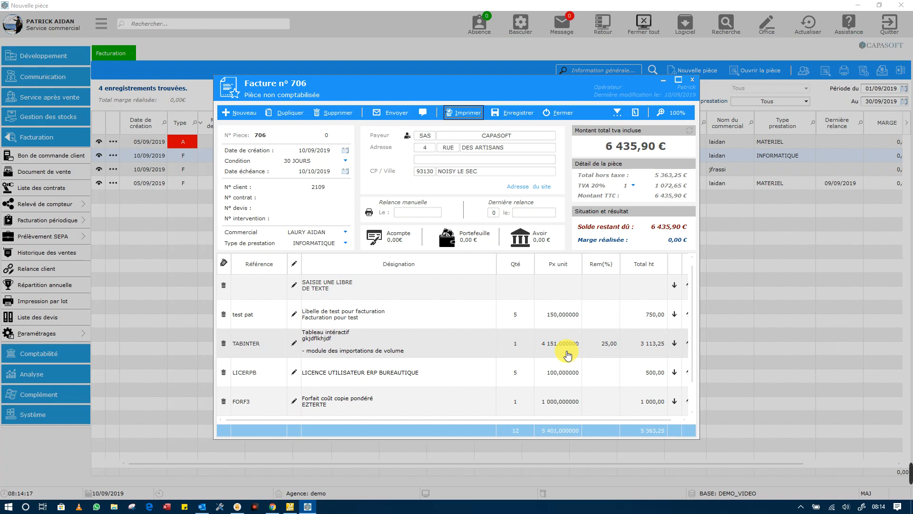
Add an FTC value of 100 to the invoice and save it
{"action": "left_click", "coordinate": [636, 114]}
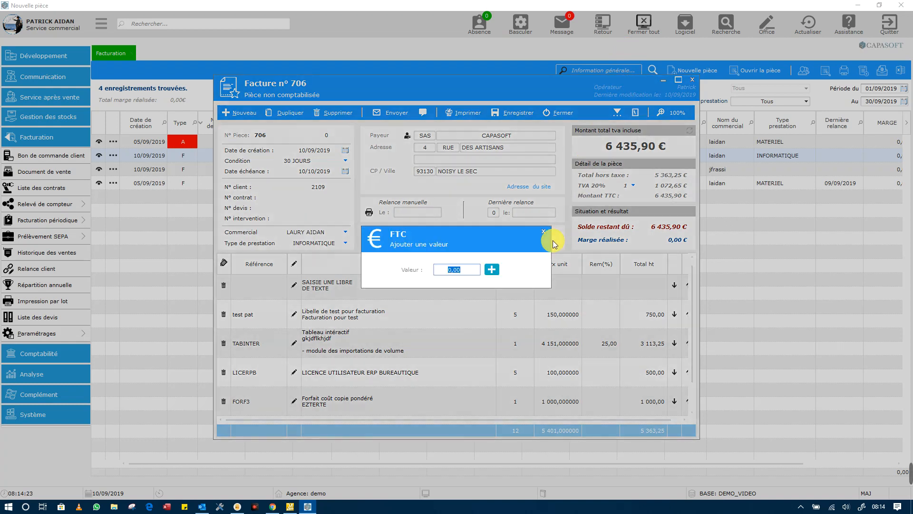
{"action": "type", "text": "52"}
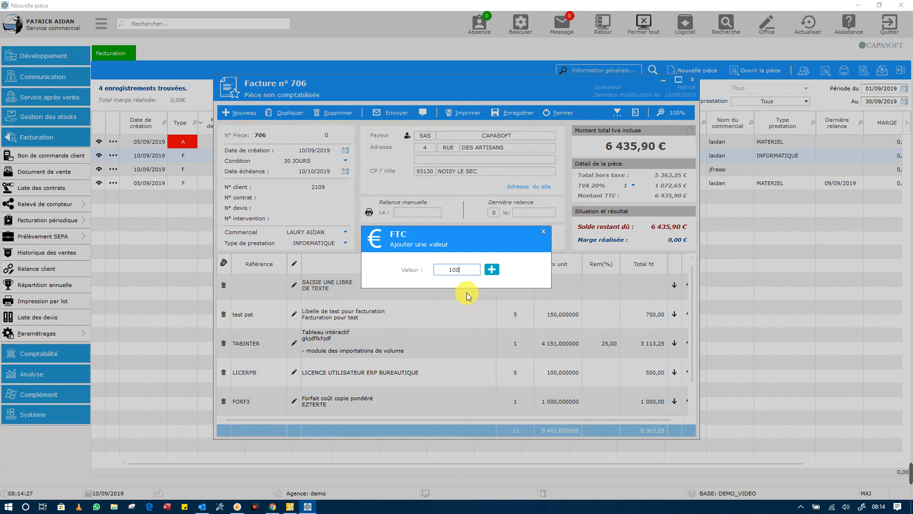
{"action": "left_click", "coordinate": [492, 269]}
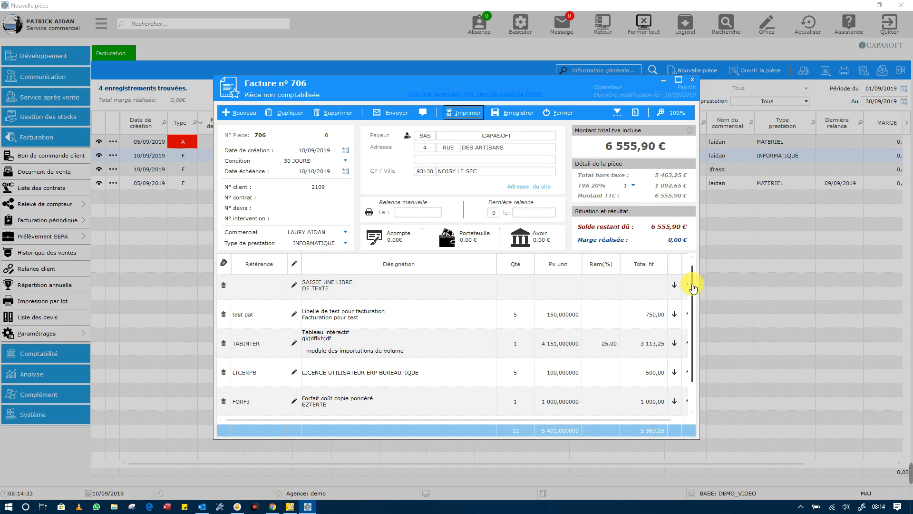
{"action": "left_click", "coordinate": [517, 116]}
{"action": "left_click", "coordinate": [445, 274]}
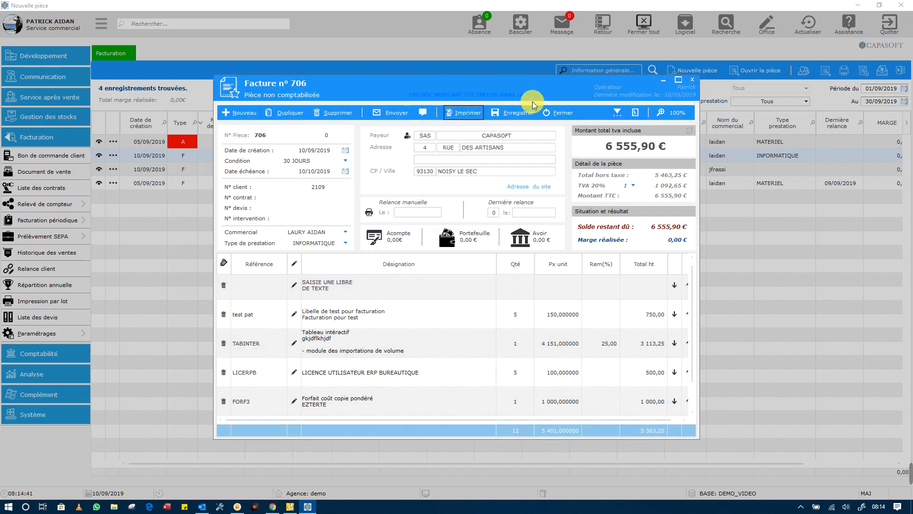
Preview the printed invoice and examine the FTC amount and VAT breakdown below the lines
{"action": "left_click", "coordinate": [456, 114]}
{"action": "left_click", "coordinate": [450, 281]}
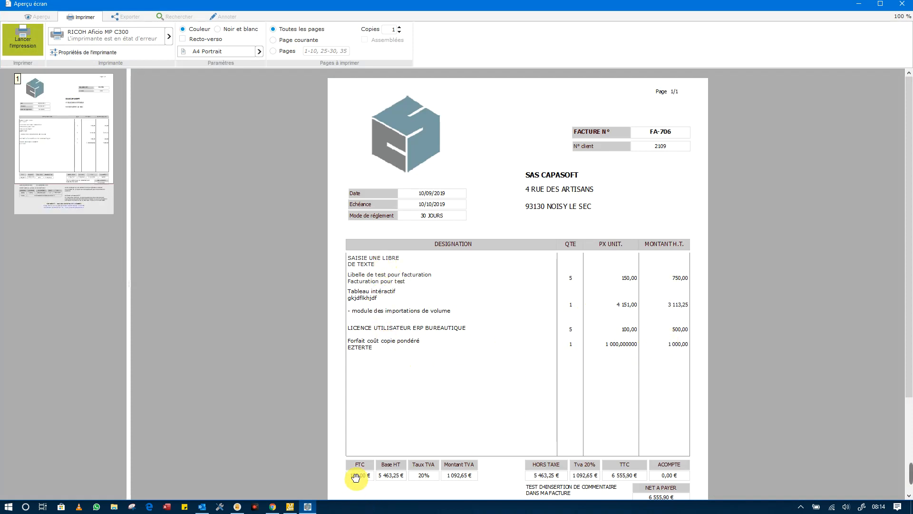
{"action": "scroll", "coordinate": [355, 484], "scroll_direction": "down", "scroll_amount": 1}
{"action": "scroll", "coordinate": [356, 484], "scroll_direction": "down", "scroll_amount": 1}
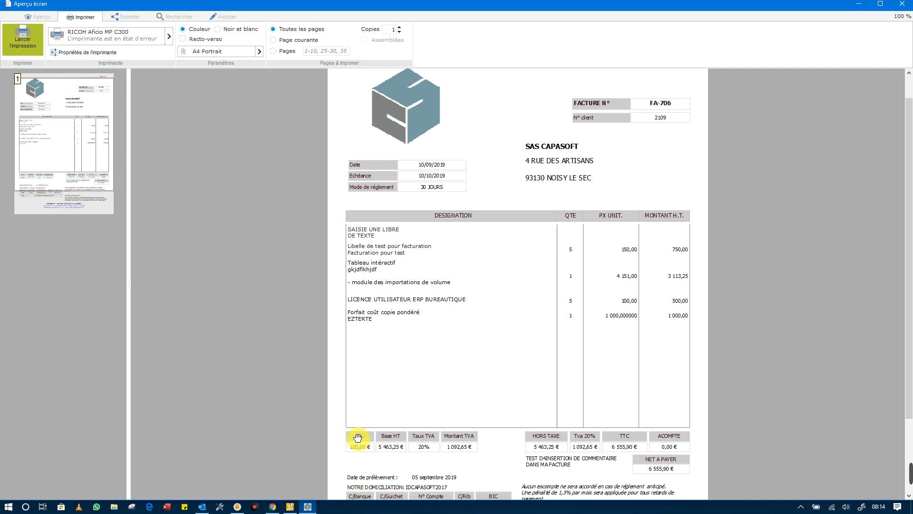